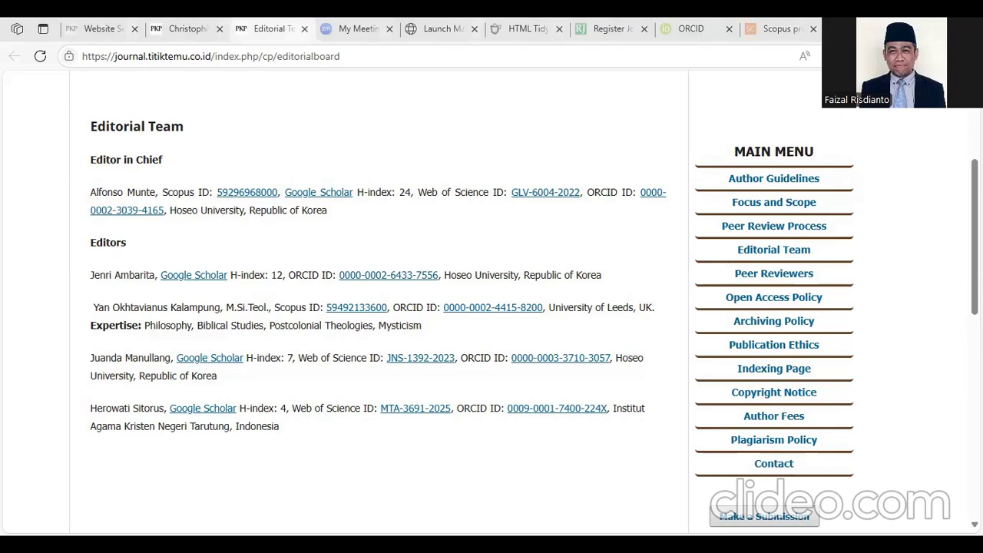
- In Website Settings, review the Static Pages list and the Setup > Navigation menus
{"action": "left_click", "coordinate": [125, 36]}
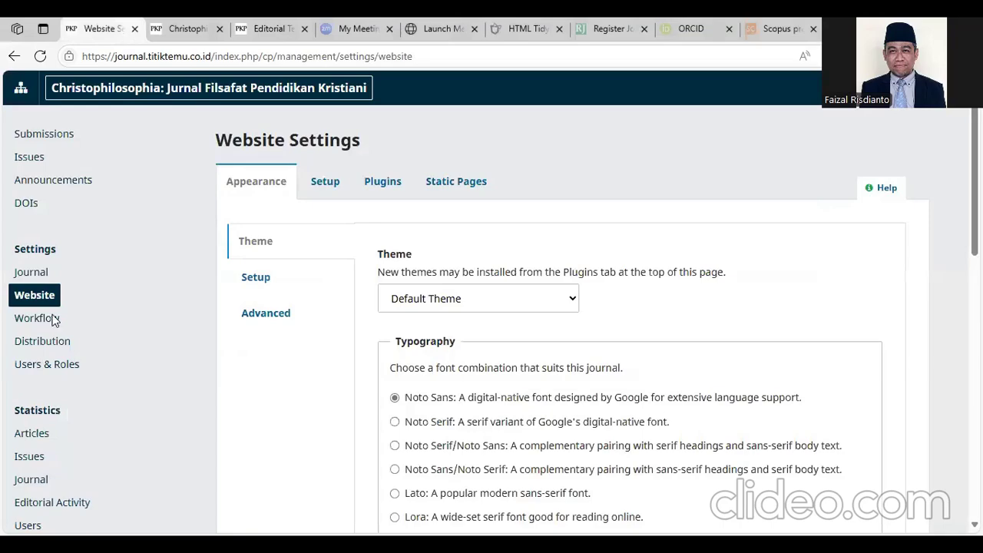
{"action": "left_click", "coordinate": [447, 180]}
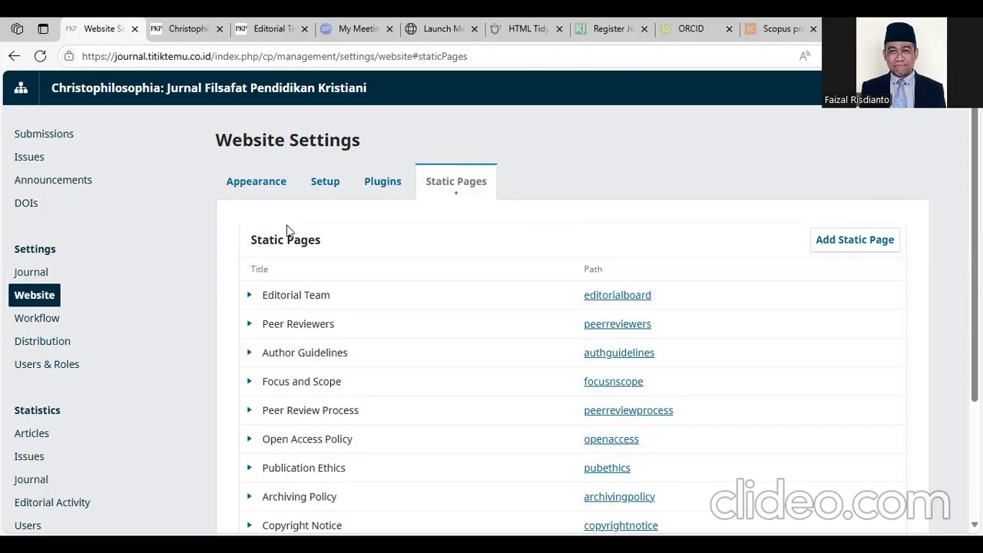
{"action": "left_click", "coordinate": [326, 184]}
{"action": "left_click", "coordinate": [289, 317]}
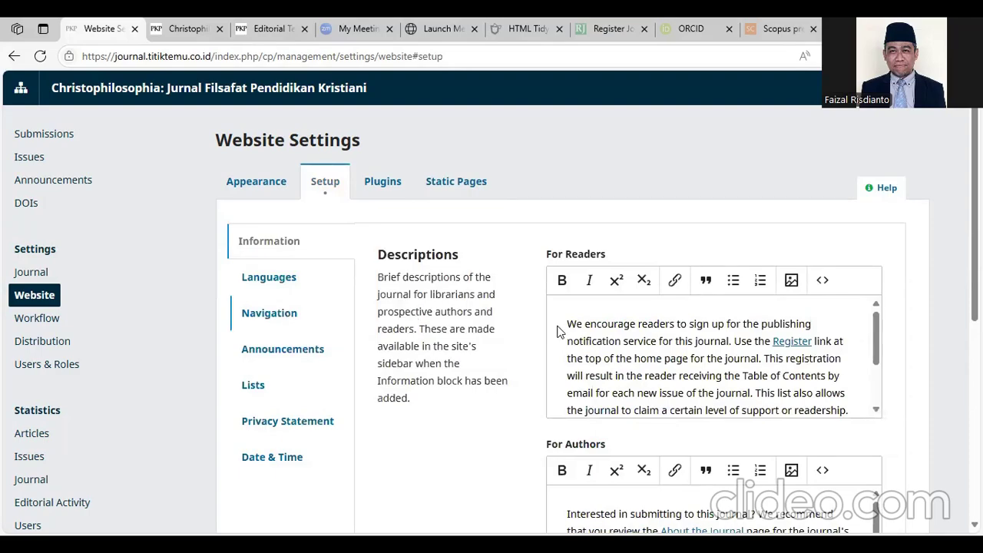
{"action": "scroll", "coordinate": [562, 326], "scroll_direction": "down", "scroll_amount": 5}
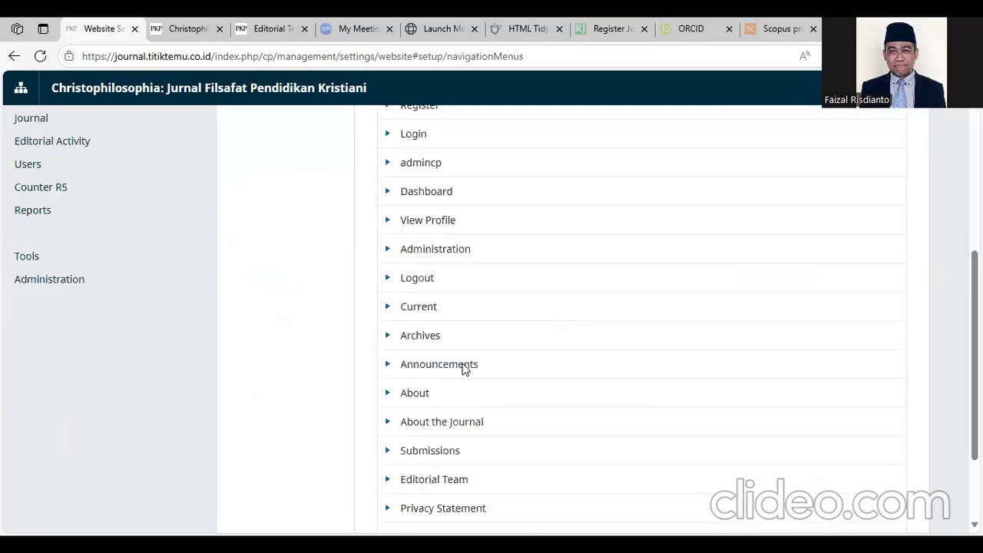
{"action": "scroll", "coordinate": [457, 362], "scroll_direction": "down", "scroll_amount": 2}
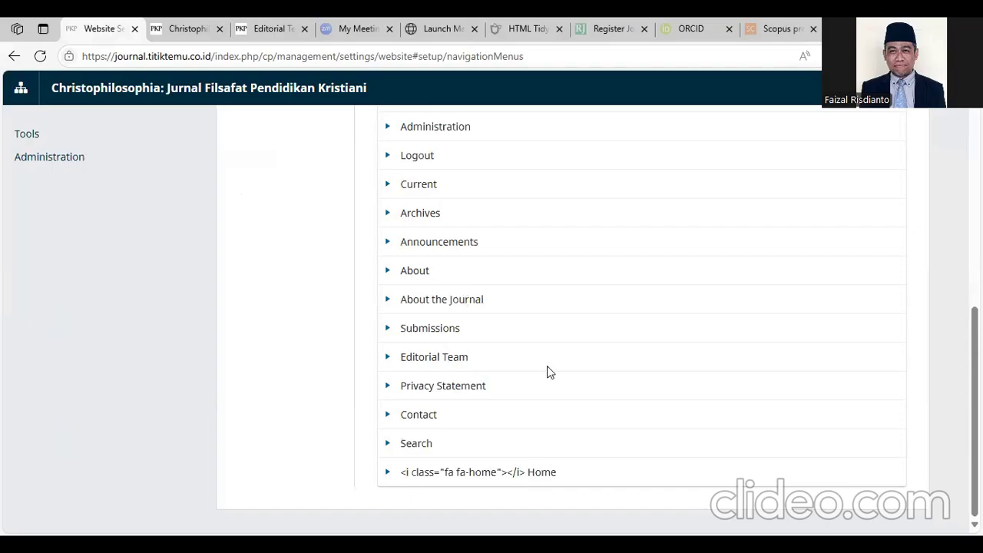
{"action": "scroll", "coordinate": [571, 350], "scroll_direction": "up", "scroll_amount": 10}
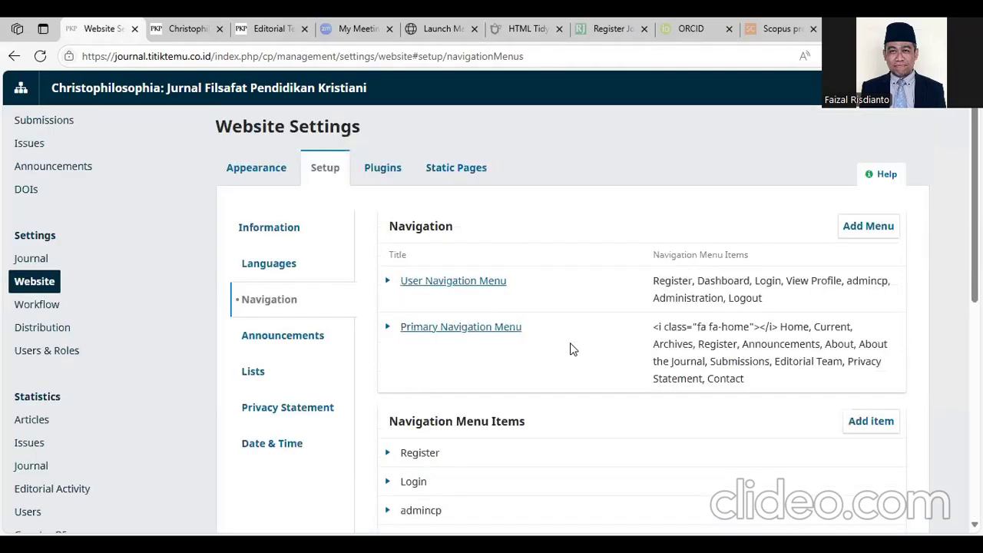
- Return to Static Pages and expand the Editorial Team row
{"action": "left_click", "coordinate": [471, 189]}
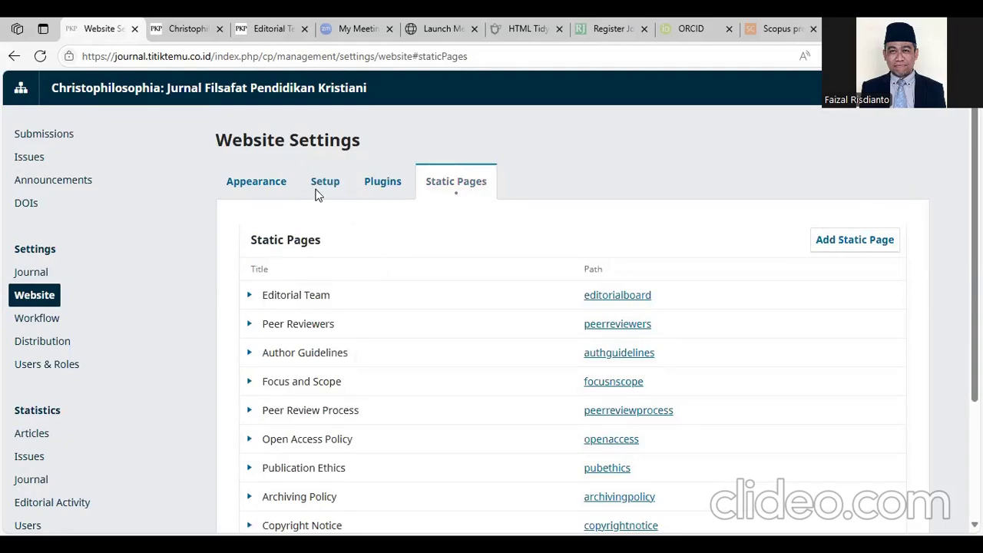
{"action": "left_click", "coordinate": [318, 190]}
{"action": "left_click", "coordinate": [465, 189]}
{"action": "left_click", "coordinate": [244, 301]}
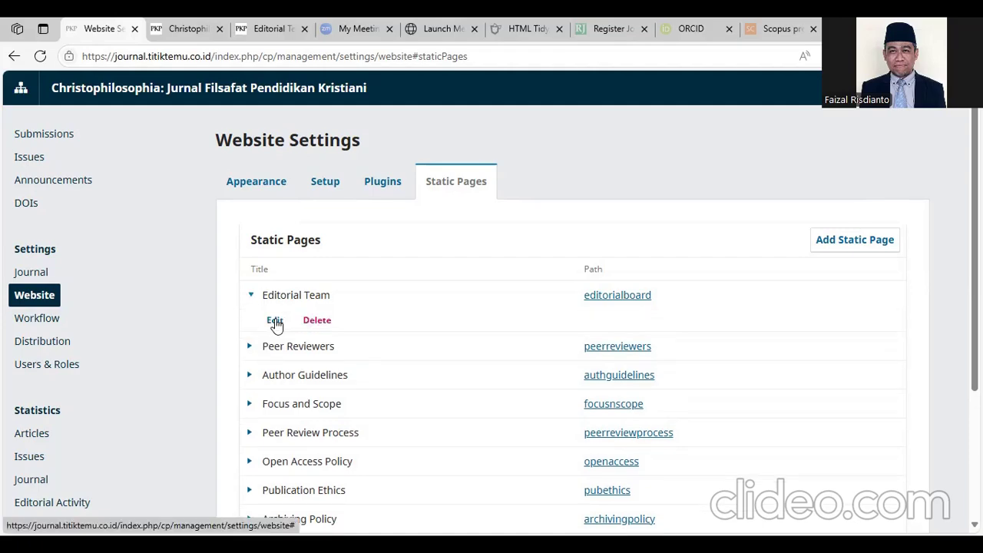
- Open the Editorial Team page for editing and check its Path and Title fields
{"action": "left_click", "coordinate": [274, 321]}
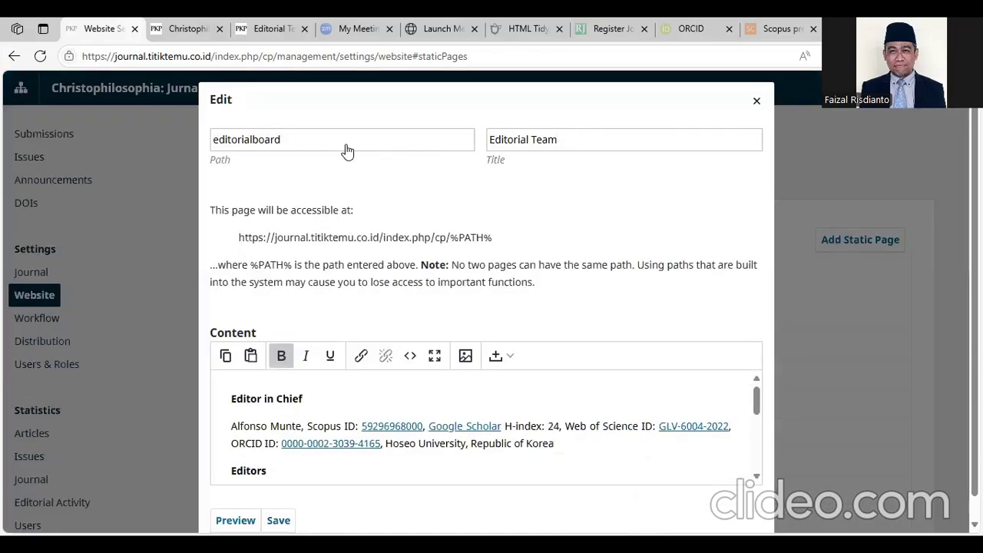
{"action": "left_click", "coordinate": [388, 151]}
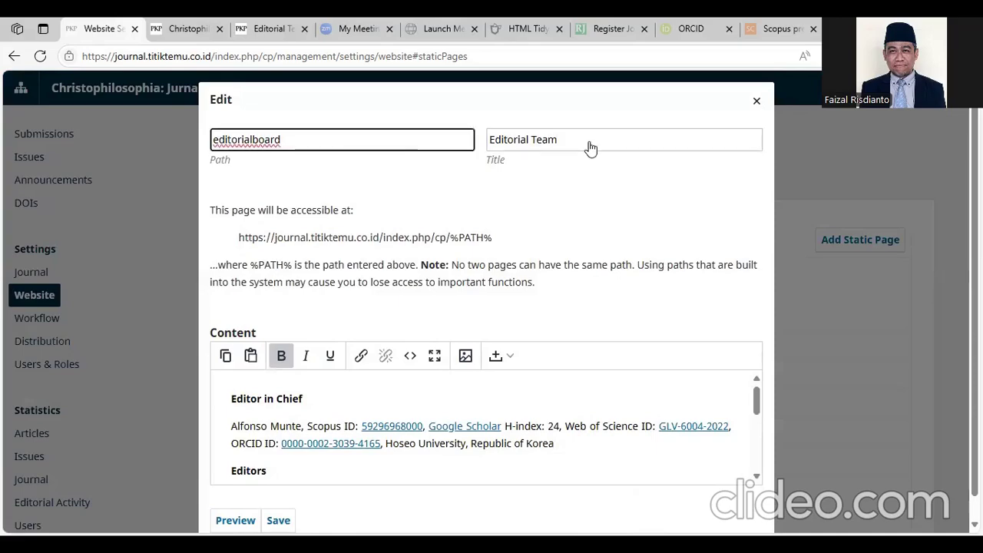
{"action": "left_click", "coordinate": [589, 149]}
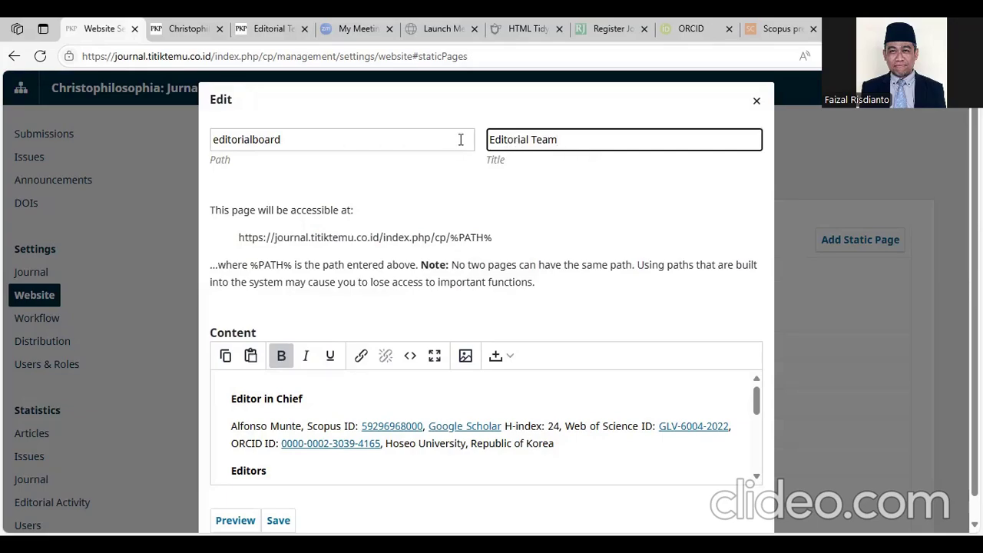
{"action": "left_click", "coordinate": [366, 139]}
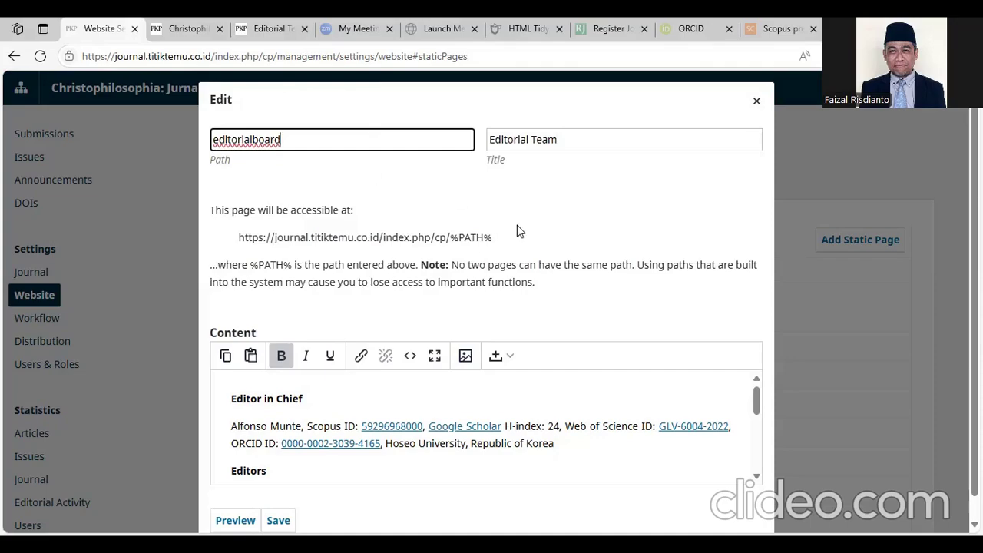
- Insert an empty line after the 'Editors' heading in the Content editor
{"action": "scroll", "coordinate": [450, 369], "scroll_direction": "down", "scroll_amount": 1}
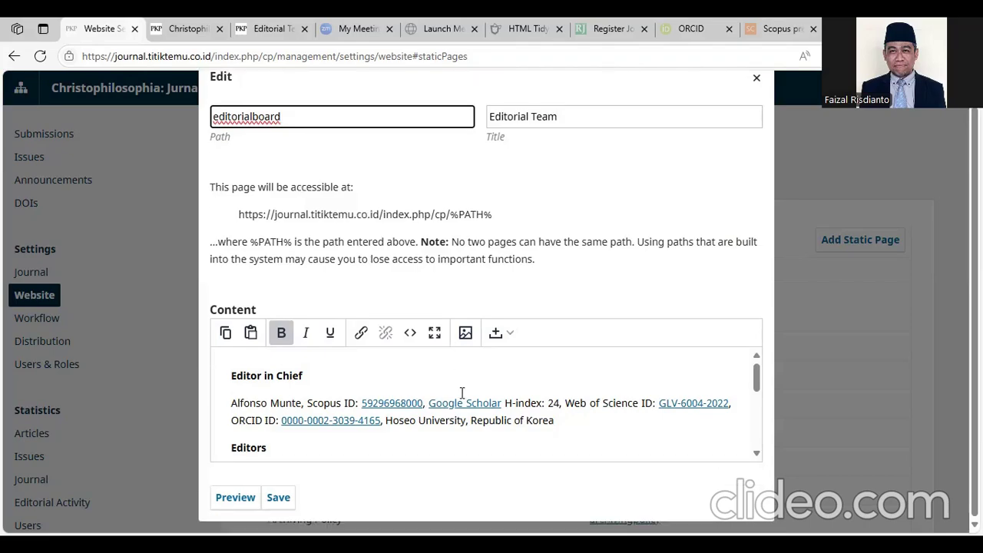
{"action": "scroll", "coordinate": [463, 393], "scroll_direction": "down", "scroll_amount": 2}
{"action": "scroll", "coordinate": [377, 386], "scroll_direction": "up", "scroll_amount": 1}
{"action": "left_click", "coordinate": [377, 391]}
{"action": "left_click", "coordinate": [312, 370]}
{"action": "key", "text": "Return"}
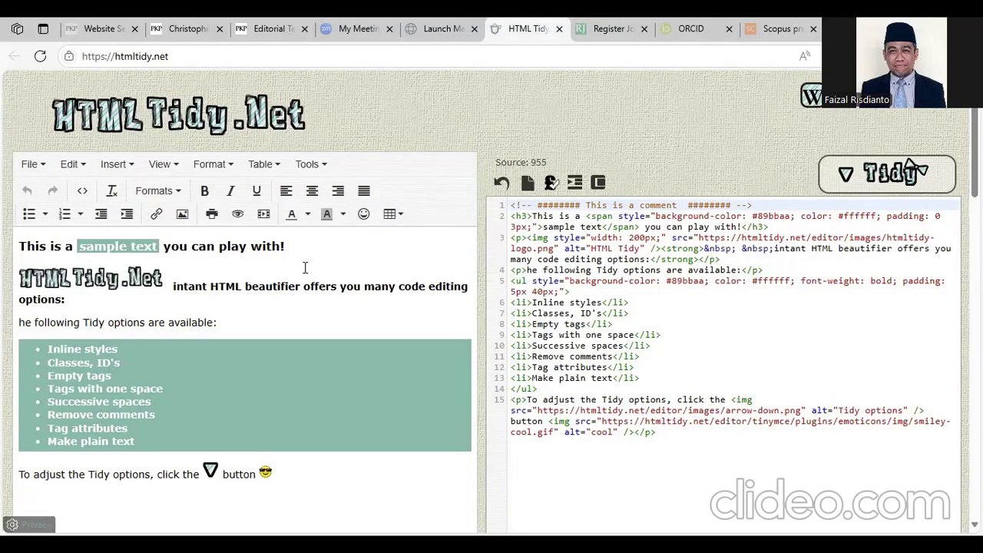
{"action": "left_click", "coordinate": [281, 28]}
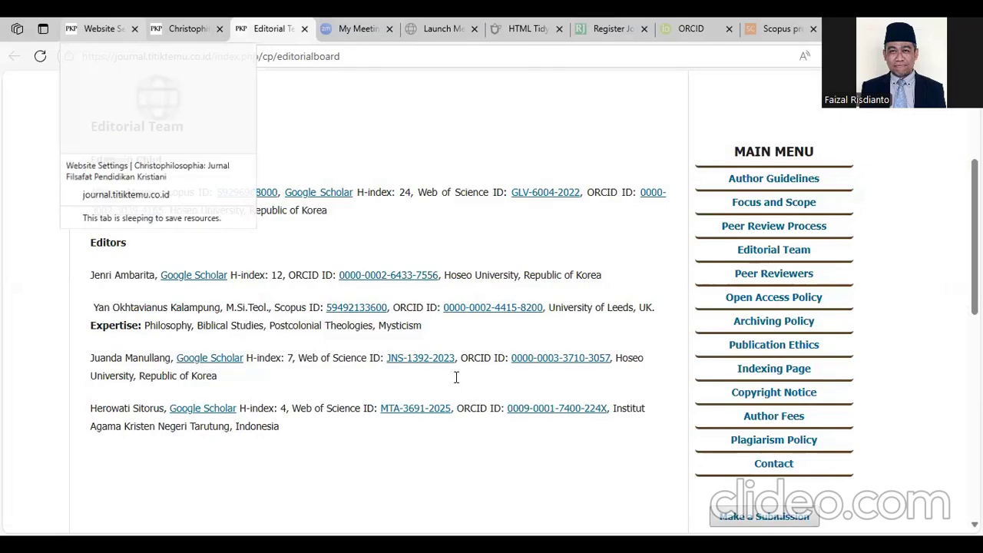
{"action": "key", "text": "ctrl+1"}
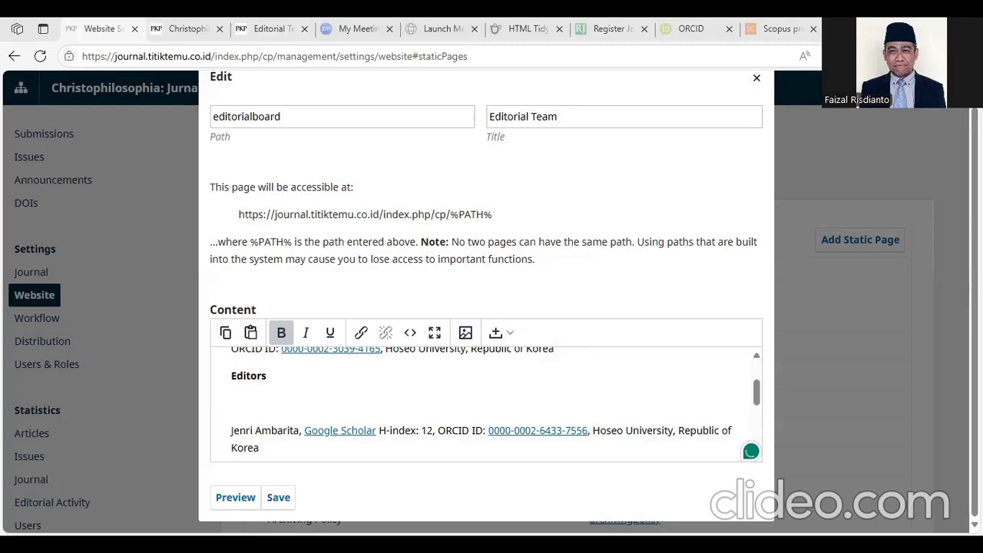
- Paste the new editor's name and BINUS University, Indonesia affiliation, adding 'Scopus ID:' and 'ORCID ID:' labels
{"action": "left_click", "coordinate": [243, 397]}
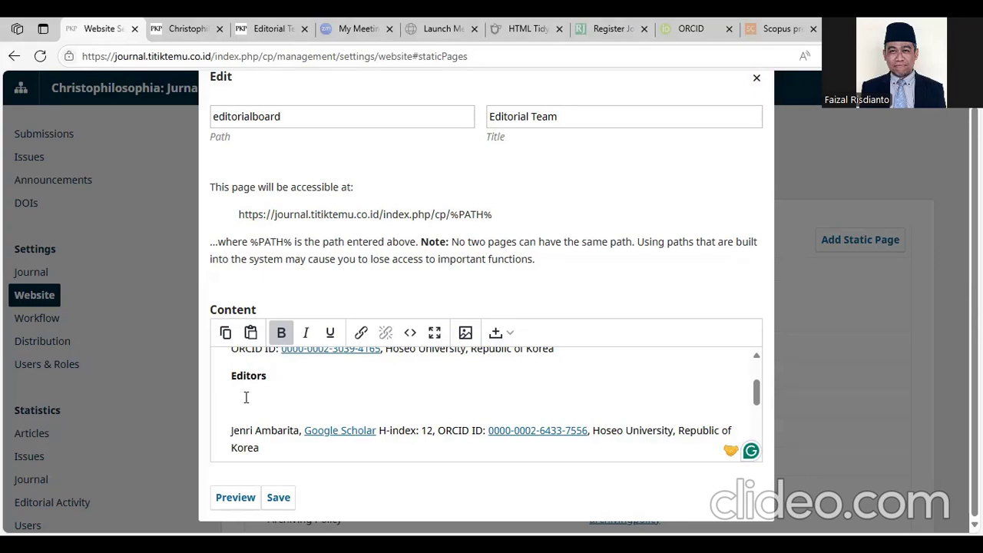
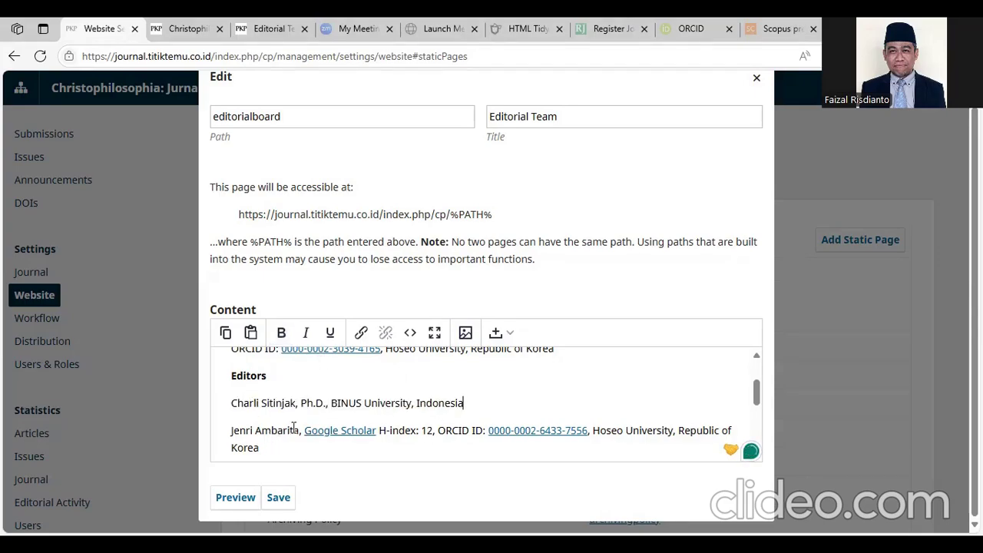
{"action": "left_click", "coordinate": [339, 400]}
{"action": "type", "text": "Se"}
{"action": "type", "text": "opu"}
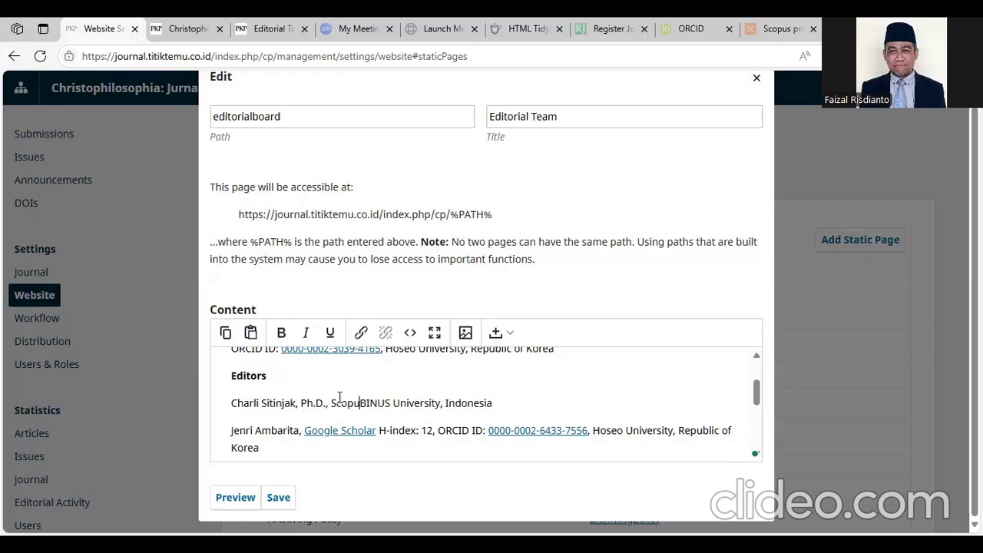
{"action": "type", "text": "s"}
{"action": "key", "text": "Caps_Lock"}
{"action": "type", "text": "ID:    "}
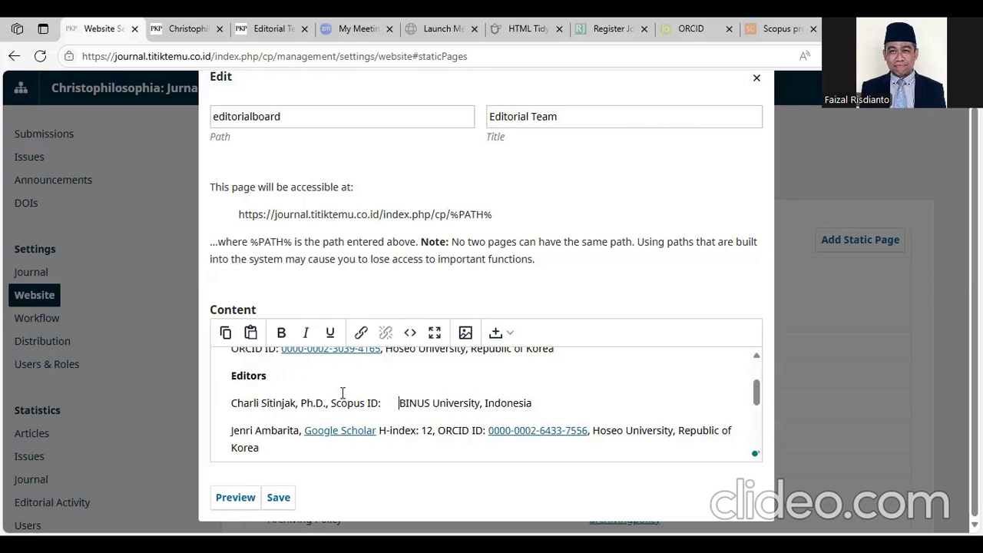
{"action": "type", "text": "    OR"}
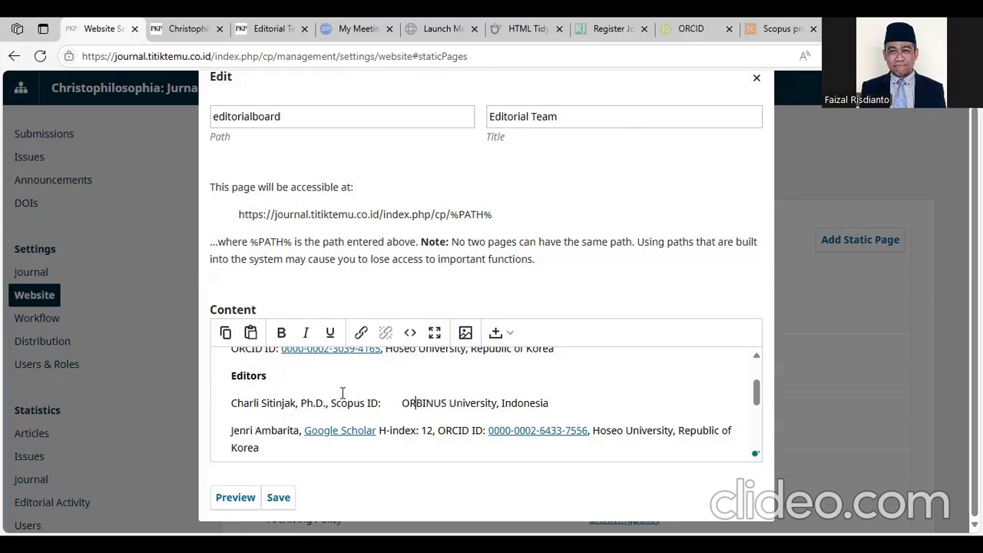
{"action": "type", "text": "CID ID"}
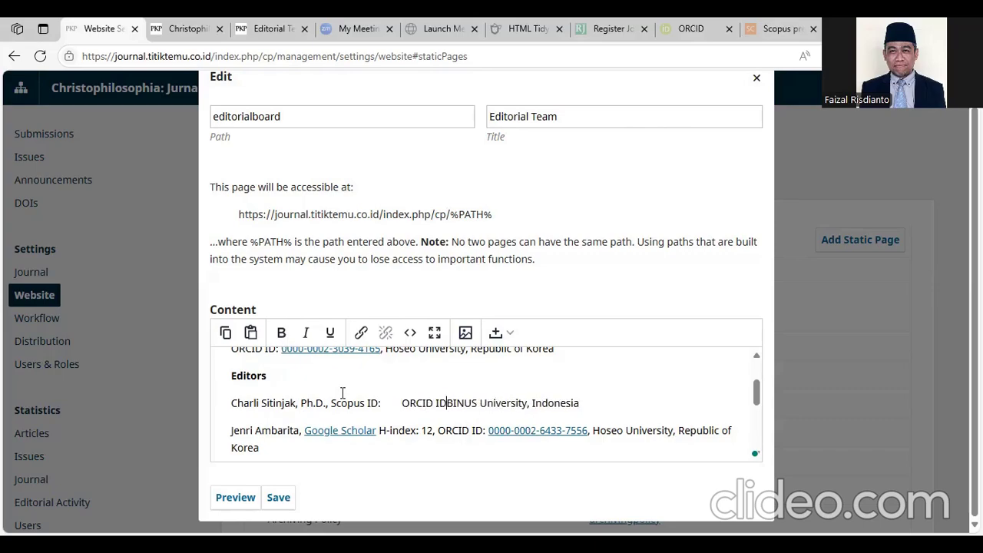
{"action": "type", "text": ":"}
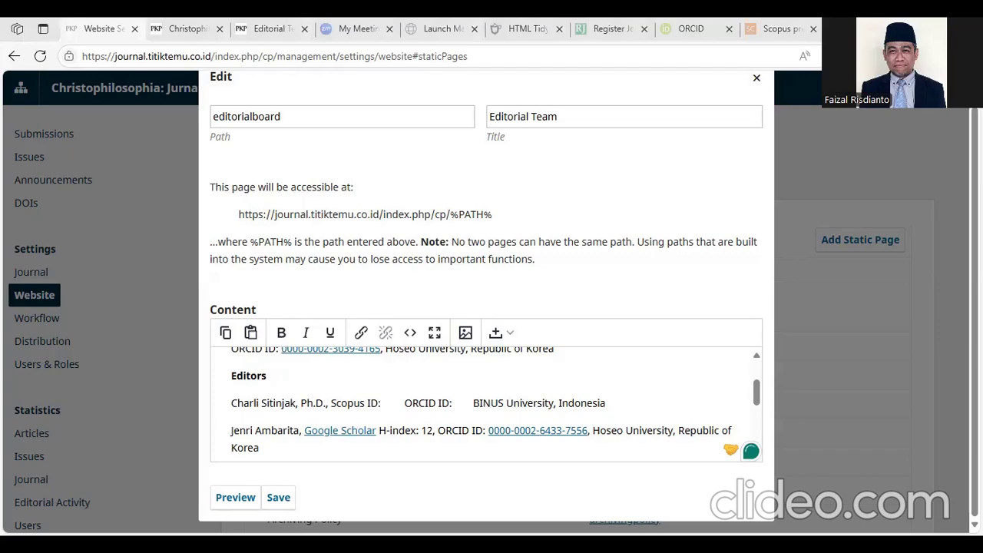
{"action": "double_click", "coordinate": [323, 402]}
- Link the editor's name to their Google Scholar profile URL, opening in a new window
{"action": "key", "text": "shift+Home"}
{"action": "left_click", "coordinate": [361, 332]}
{"action": "right_click", "coordinate": [401, 244]}
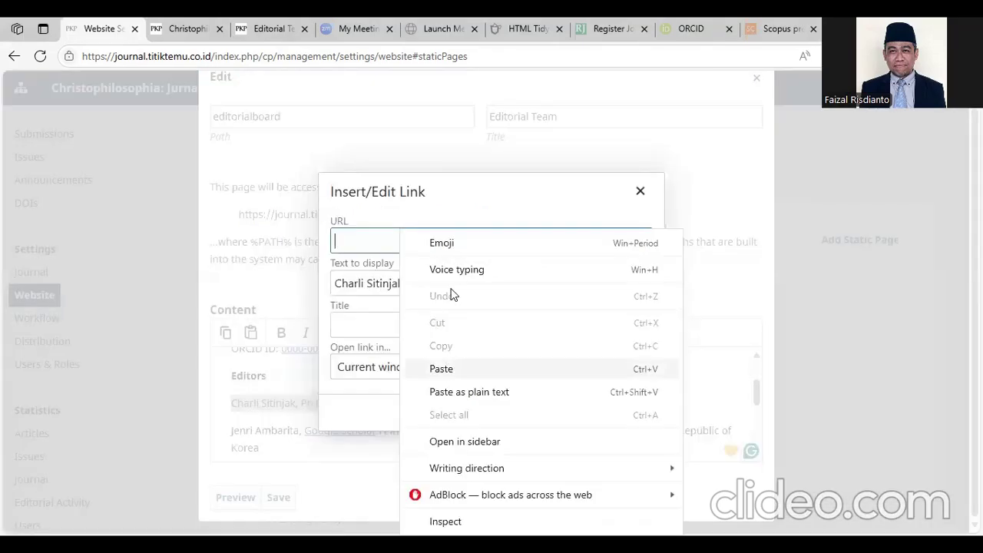
{"action": "type", "text": "https://scholar.google.com/citations?hl=id&authuser=1&user=pRsy_8sAAAAJ"}
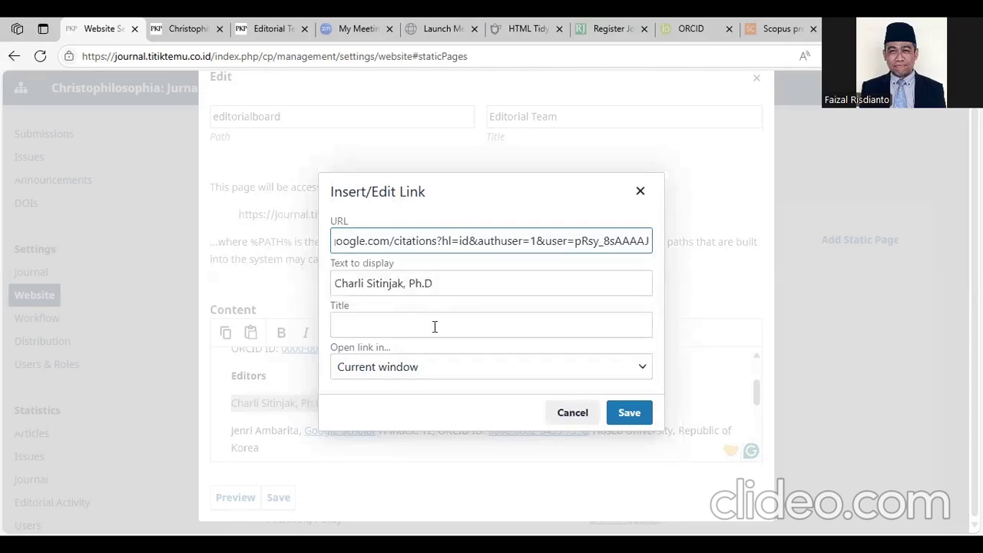
{"action": "key", "text": "Tab"}
{"action": "key", "text": "Tab"}
{"action": "key", "text": "Tab"}
{"action": "key", "text": "Down"}
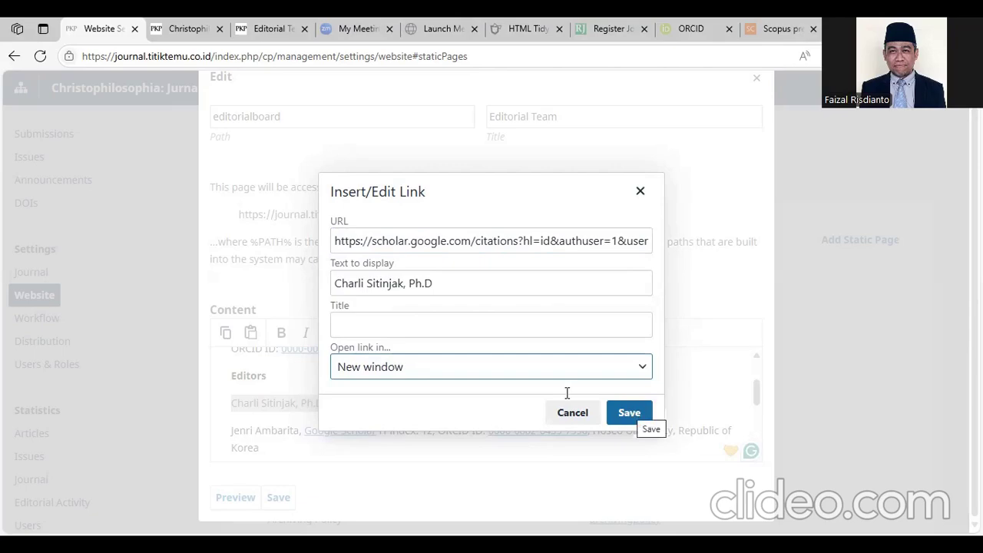
{"action": "key", "text": "Return"}
{"action": "left_click", "coordinate": [398, 393]}
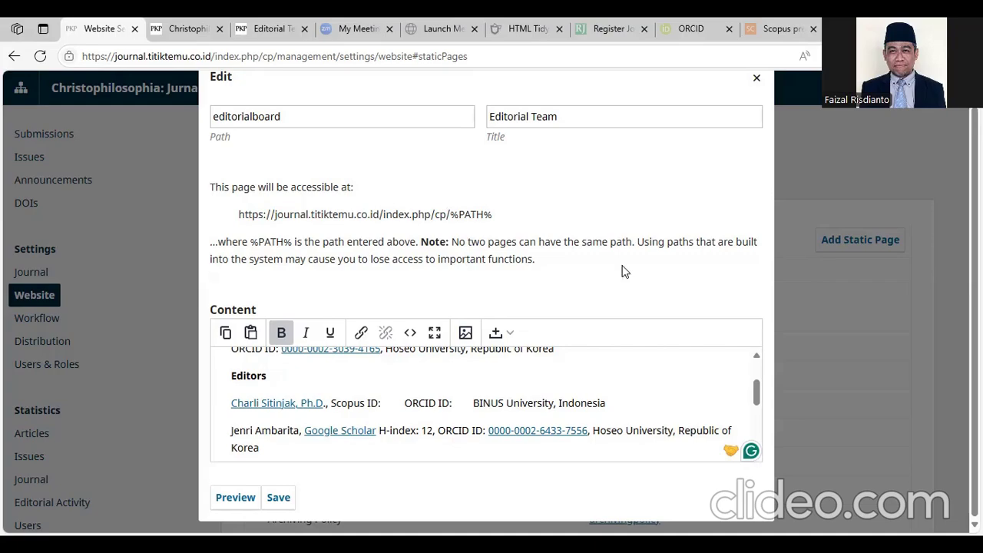
{"action": "key", "text": "ctrl+7"}
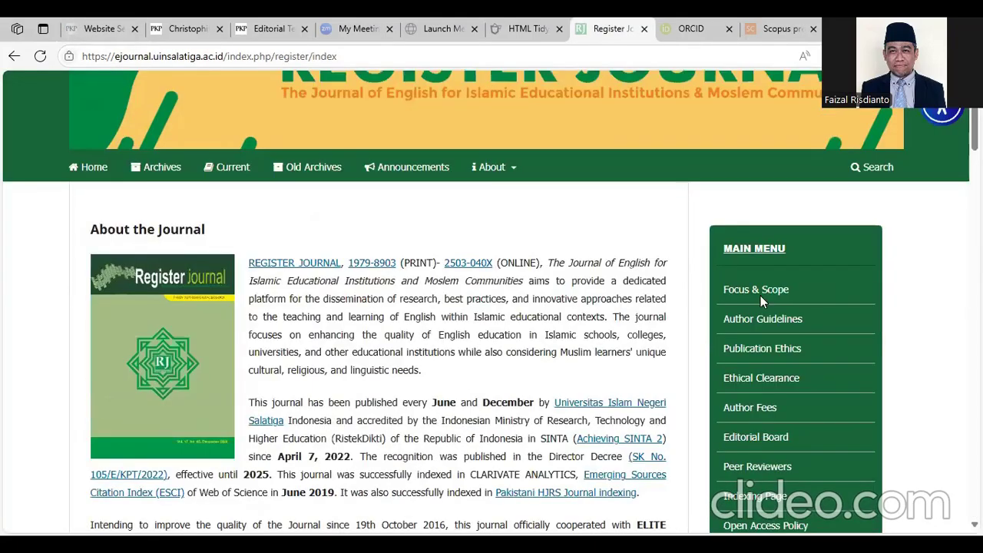
- On Register Journal's site, open the Editorial Board page and follow an editor's SCOPUS ID link
{"action": "scroll", "coordinate": [753, 392], "scroll_direction": "down", "scroll_amount": 1}
{"action": "left_click", "coordinate": [725, 368]}
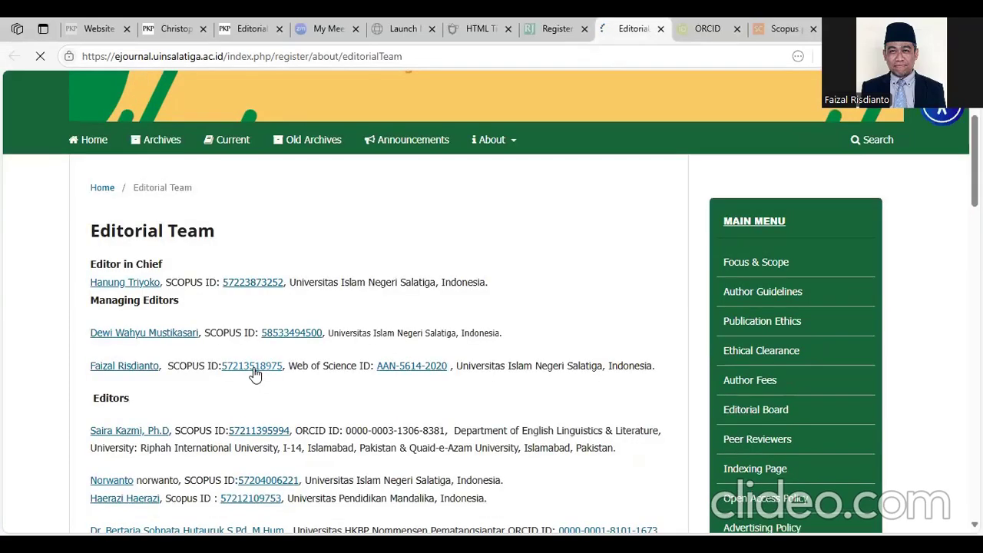
{"action": "left_click", "coordinate": [261, 369]}
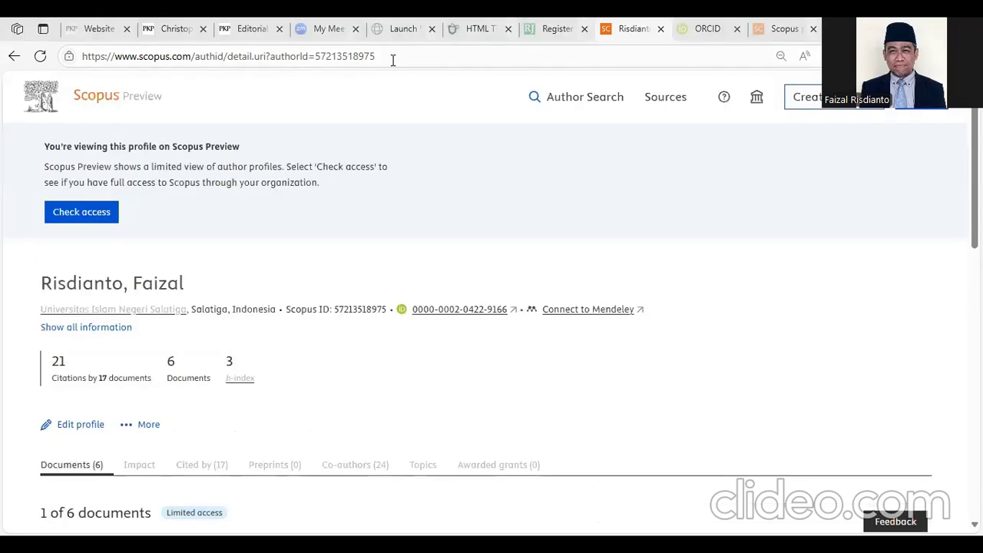
- Replace the author ID in the Scopus address with the editor's Scopus ID and load it
{"action": "double_click", "coordinate": [355, 58]}
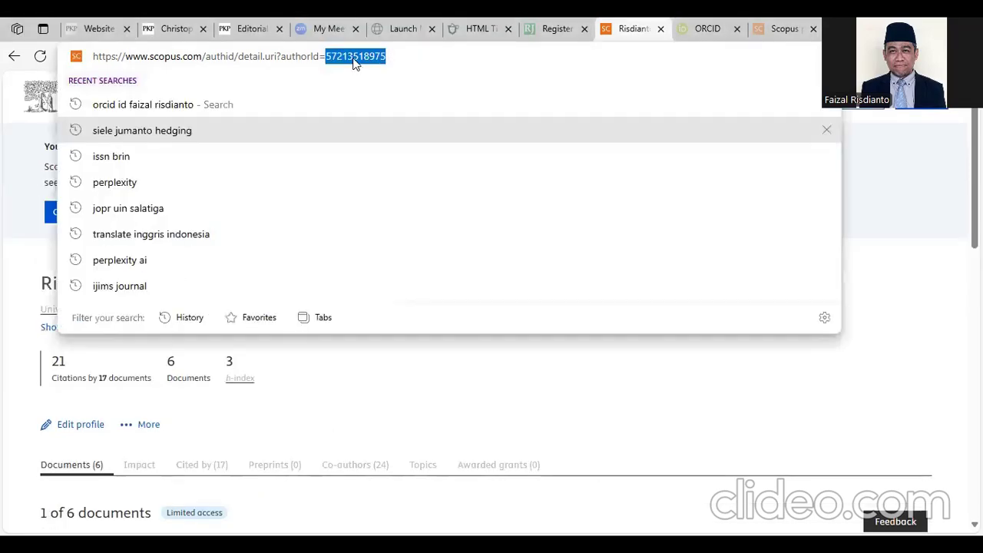
{"action": "right_click", "coordinate": [355, 61]}
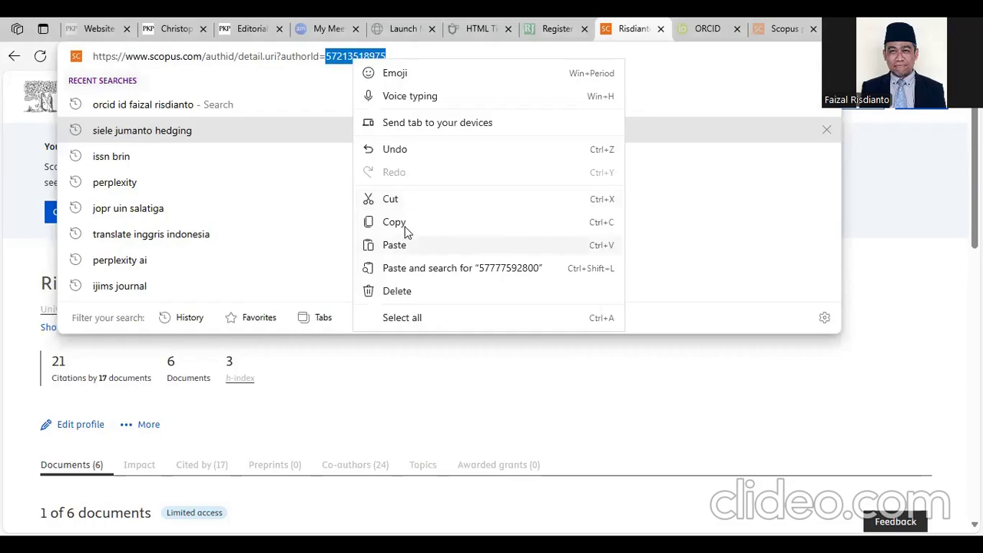
{"action": "left_click", "coordinate": [407, 238]}
{"action": "key", "text": "Return"}
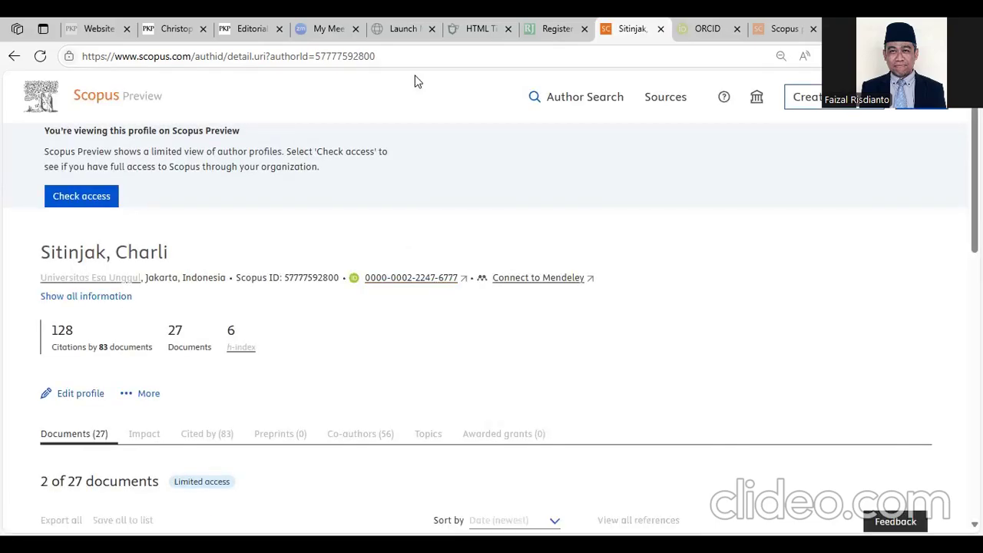
- Copy the editor's Scopus author profile URL from the address bar
{"action": "left_click", "coordinate": [429, 60]}
{"action": "right_click", "coordinate": [471, 218]}
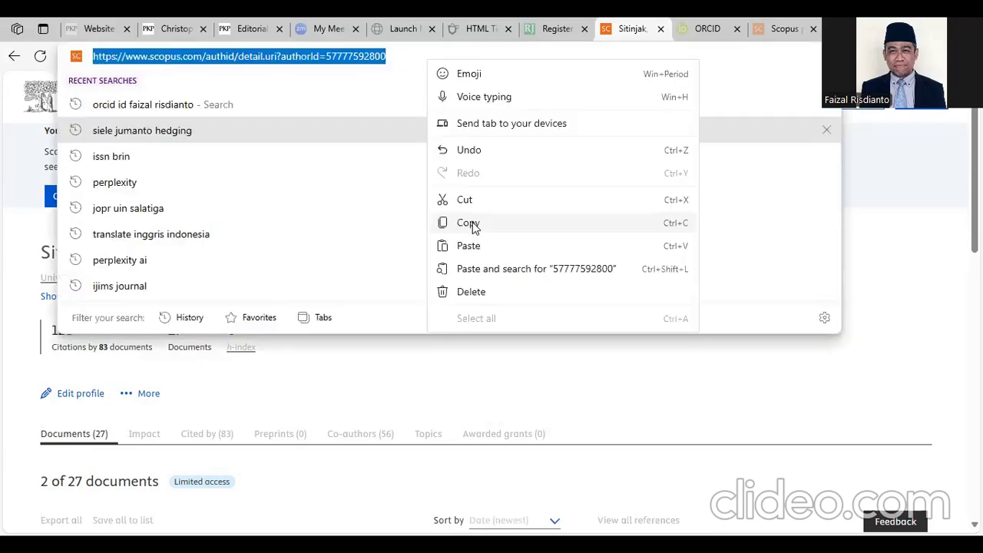
{"action": "left_click", "coordinate": [474, 222]}
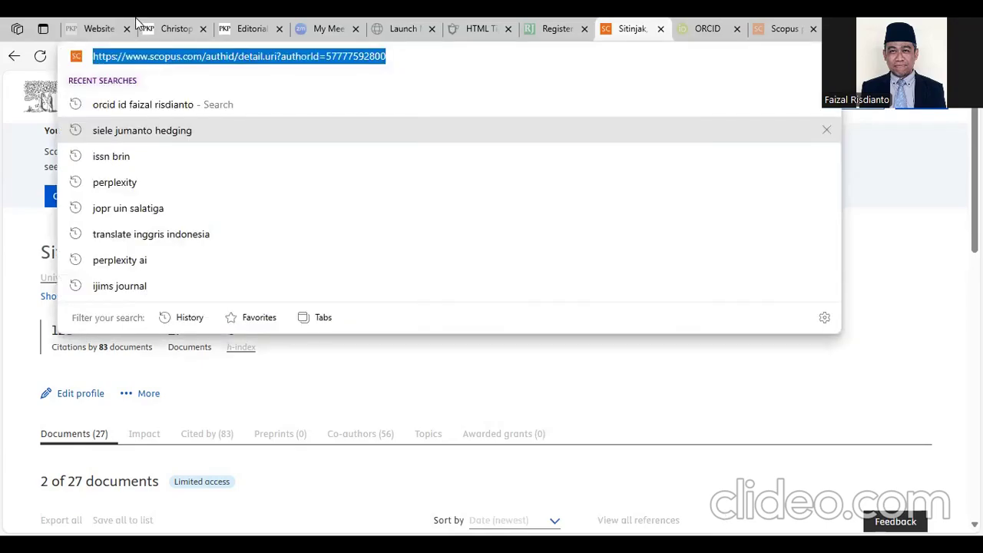
{"action": "left_click", "coordinate": [89, 20]}
- Insert a link after 'Scopus ID:' showing the ID, pointing to the Scopus profile, opening in a new window
{"action": "key", "text": "ctrl+k"}
{"action": "key", "text": "ctrl+v"}
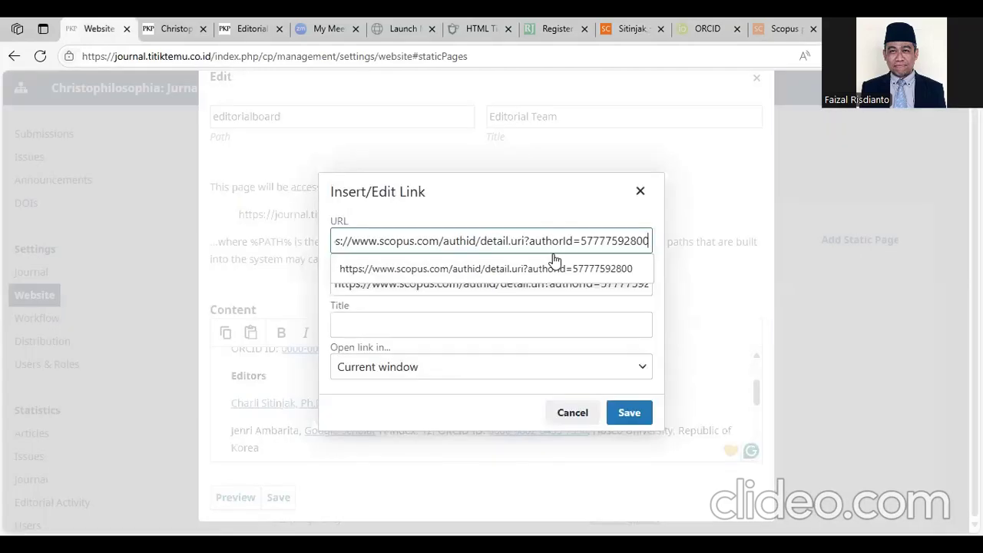
{"action": "key", "text": "Down"}
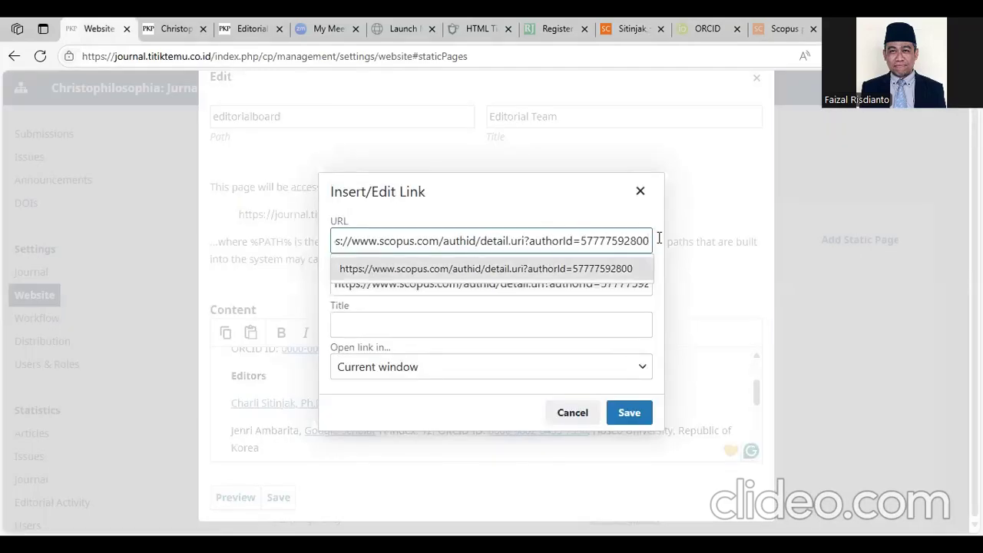
{"action": "key", "text": "ctrl+shift+Left"}
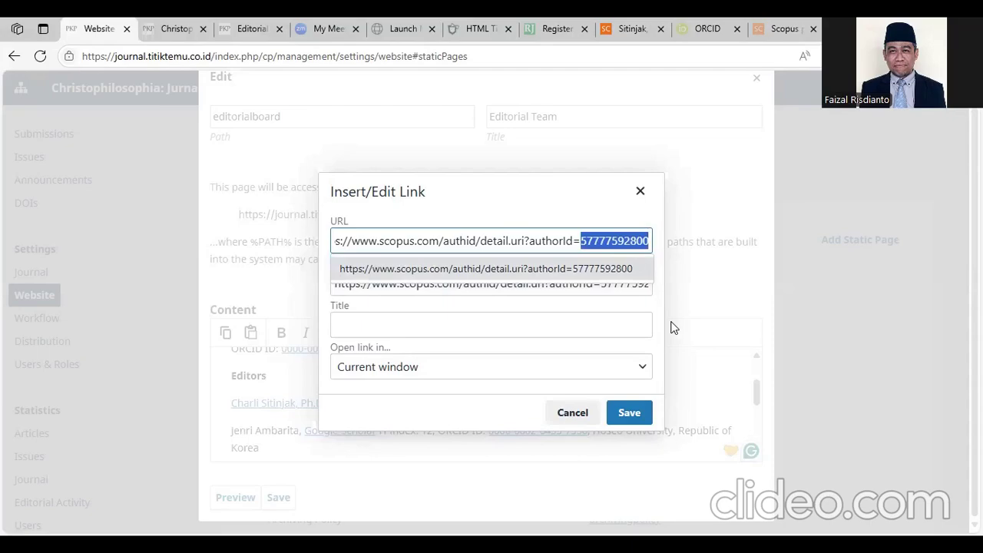
{"action": "left_click", "coordinate": [439, 320]}
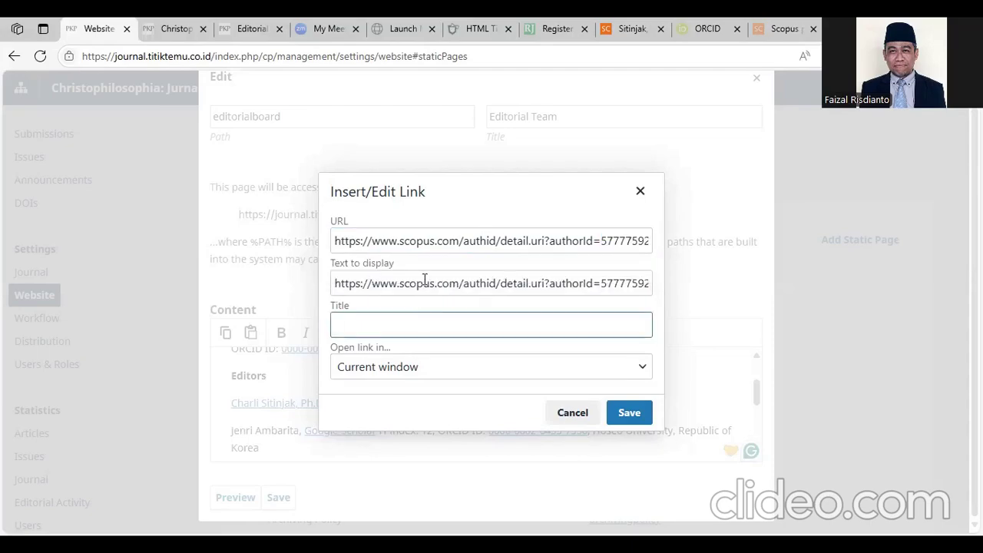
{"action": "left_click", "coordinate": [424, 281]}
{"action": "key", "text": "ctrl+a"}
{"action": "key", "text": "BackSpace"}
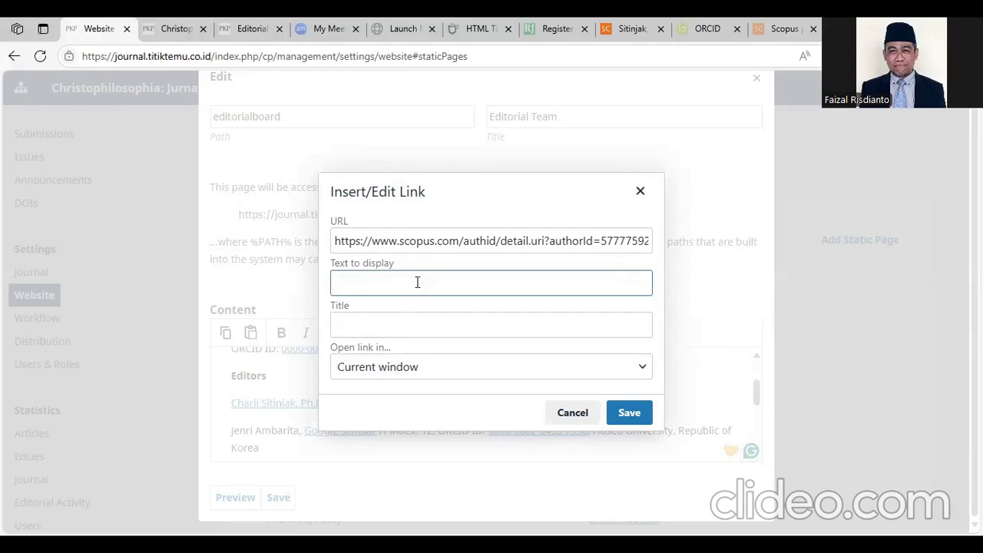
{"action": "right_click", "coordinate": [432, 282]}
{"action": "left_click", "coordinate": [446, 368]}
{"action": "left_click", "coordinate": [430, 419]}
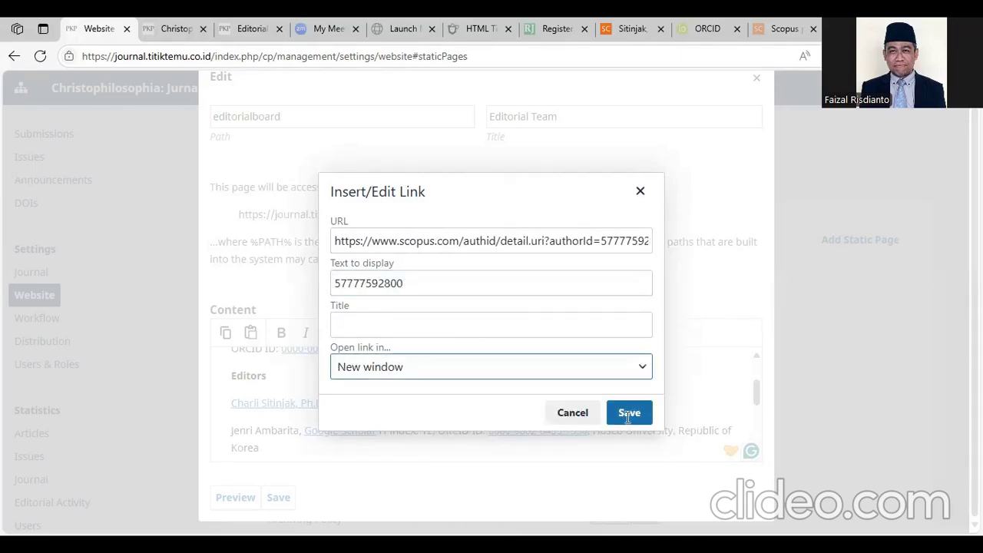
{"action": "left_click", "coordinate": [628, 415]}
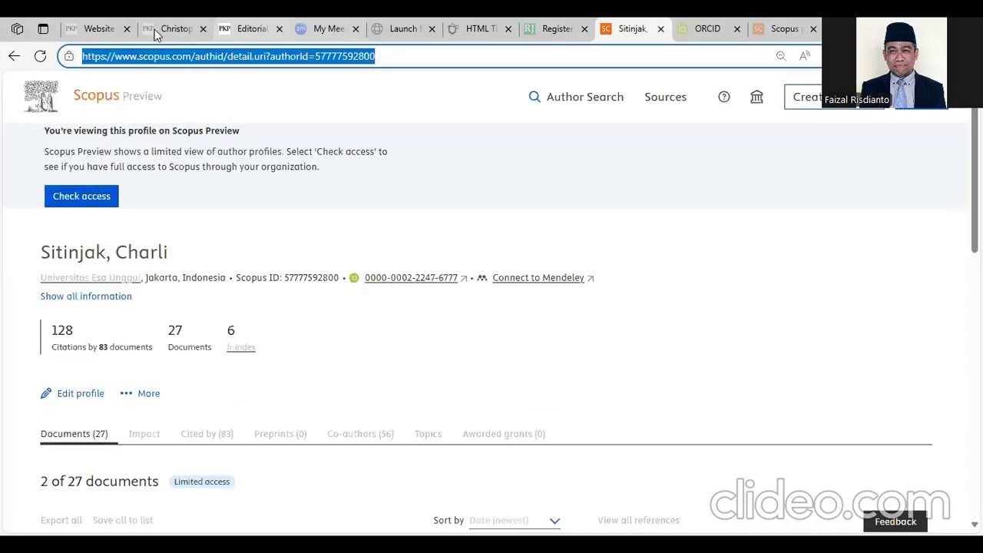
- Delete the extra spaces before 'ORCID ID:' and open the editor's ORCID page
{"action": "left_click", "coordinate": [175, 28]}
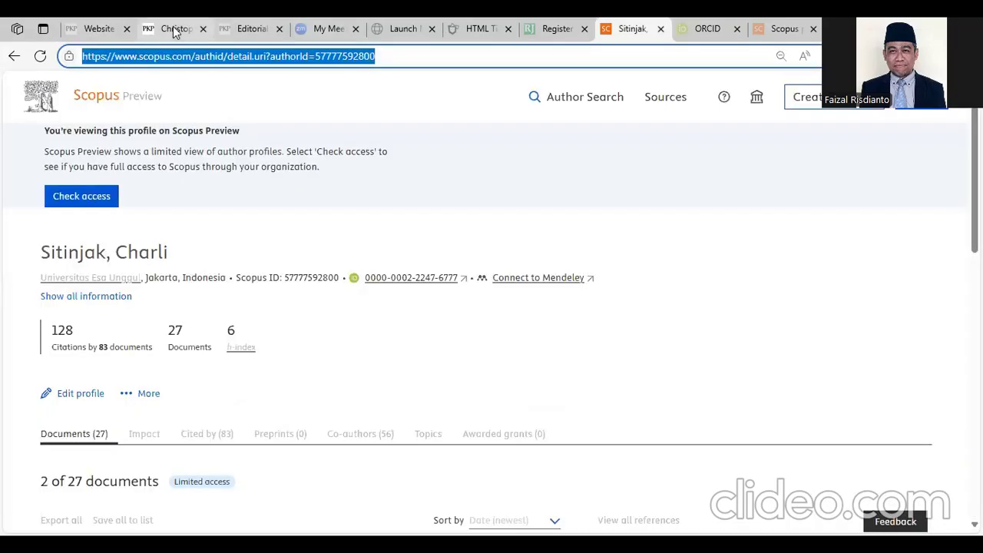
{"action": "left_click", "coordinate": [102, 29]}
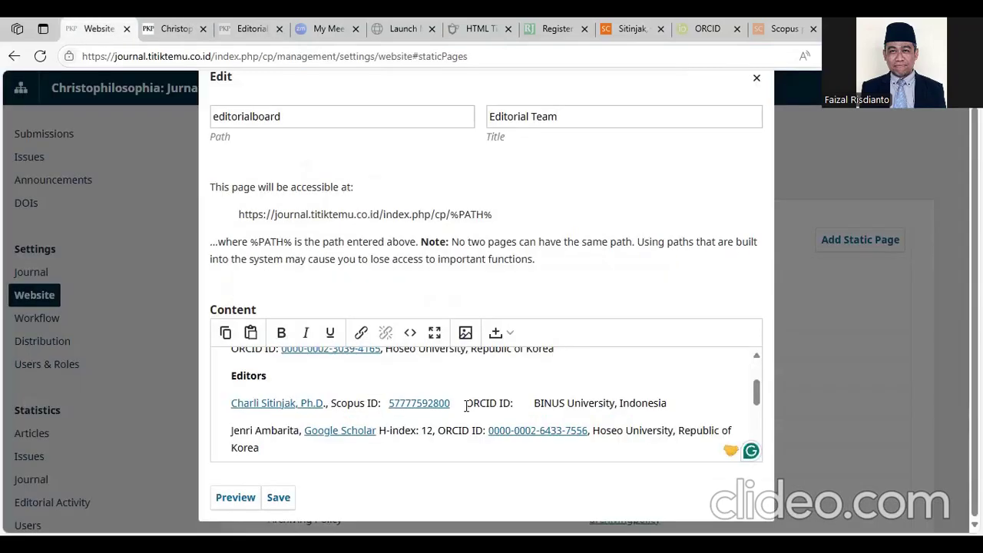
{"action": "key", "text": "Delete"}
{"action": "key", "text": "Delete"}
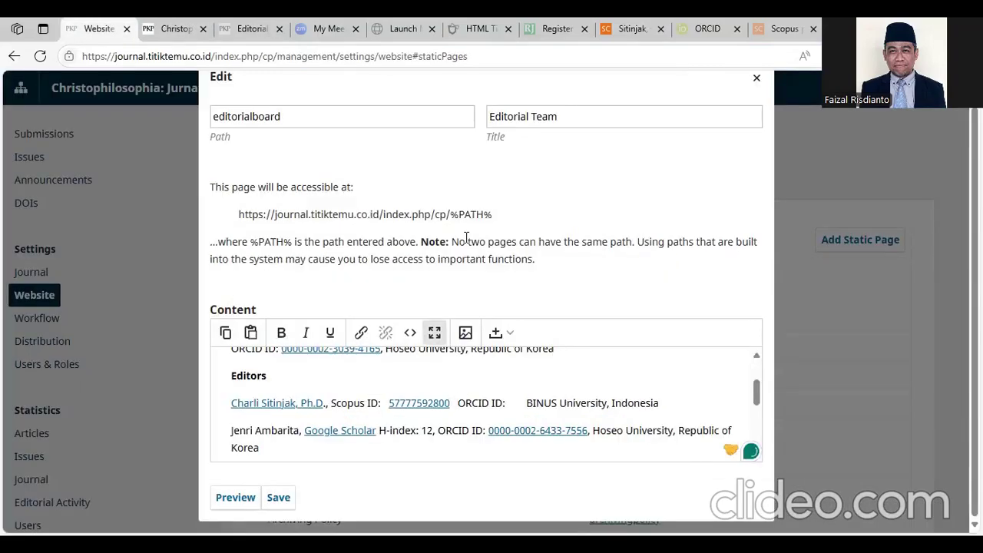
{"action": "mouse_move", "coordinate": [631, 29]}
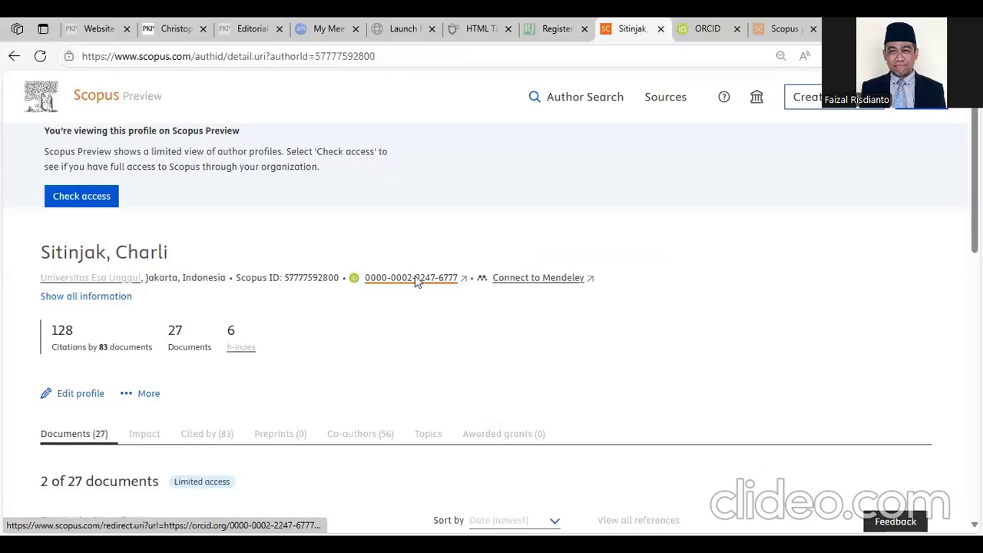
{"action": "left_click", "coordinate": [414, 280]}
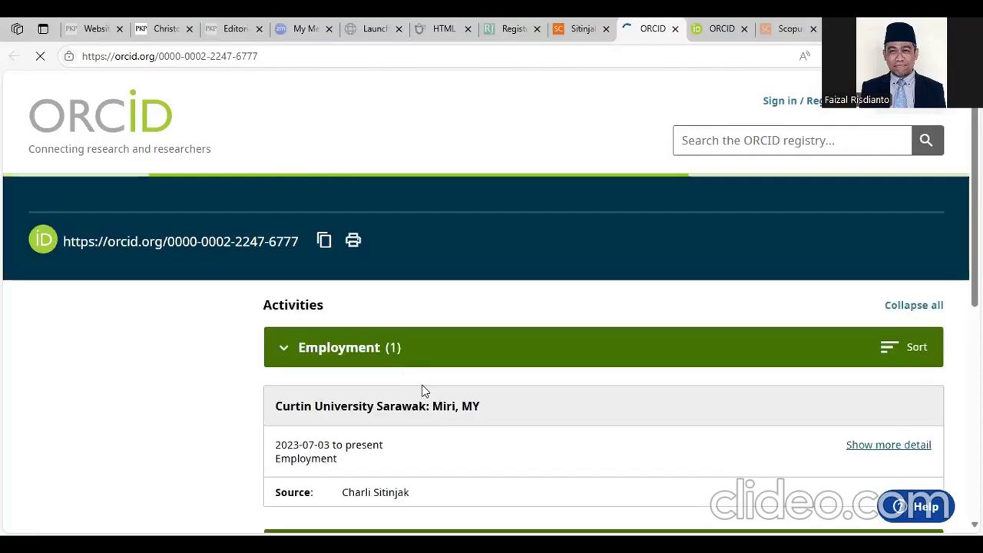
- Copy the editor's name and search for it in the ORCID registry
{"action": "scroll", "coordinate": [425, 388], "scroll_direction": "down", "scroll_amount": 2}
{"action": "left_click_drag", "start_coordinate": [411, 381], "coordinate": [343, 382]}
{"action": "right_click", "coordinate": [343, 382]}
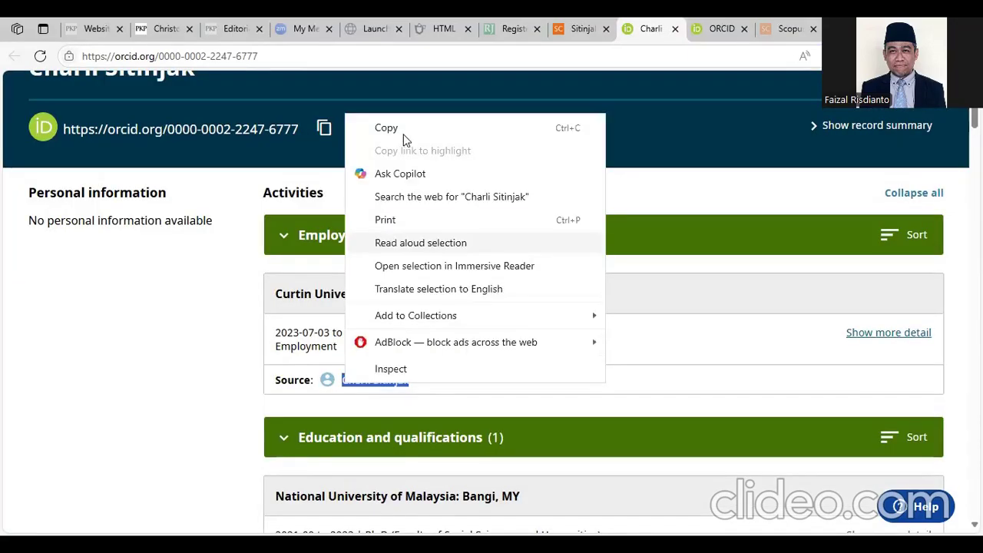
{"action": "scroll", "coordinate": [765, 132], "scroll_direction": "up", "scroll_amount": 2}
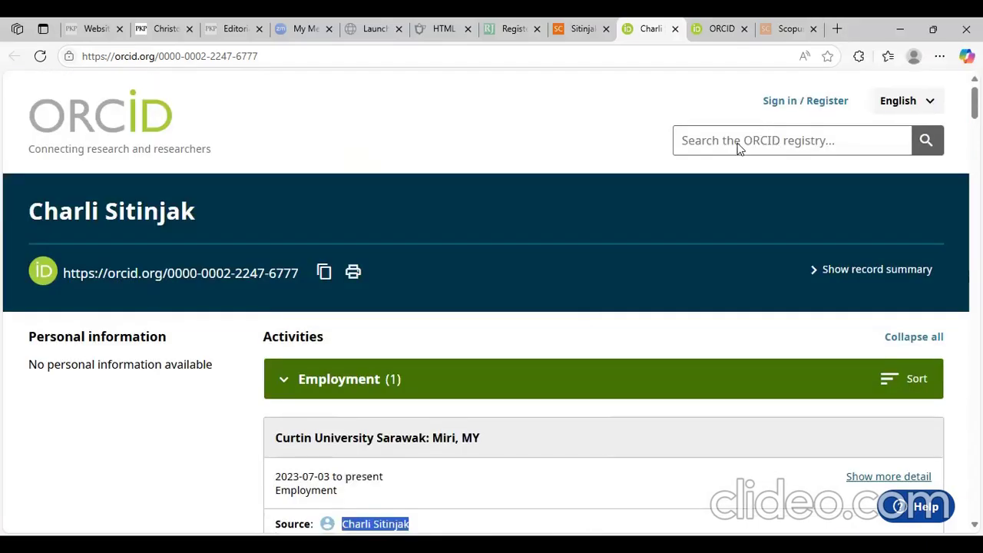
{"action": "right_click", "coordinate": [701, 144]}
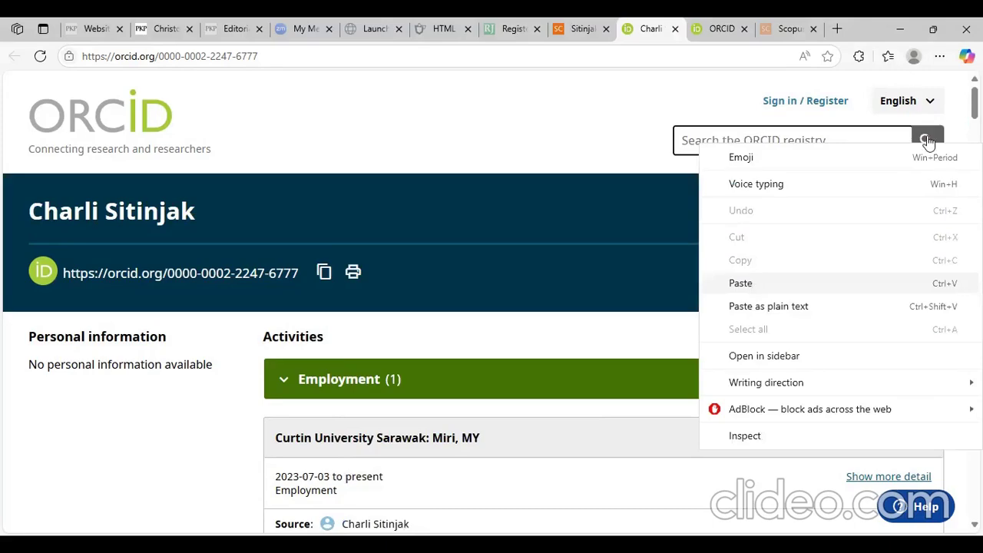
{"action": "left_click", "coordinate": [740, 283]}
{"action": "left_click", "coordinate": [927, 140]}
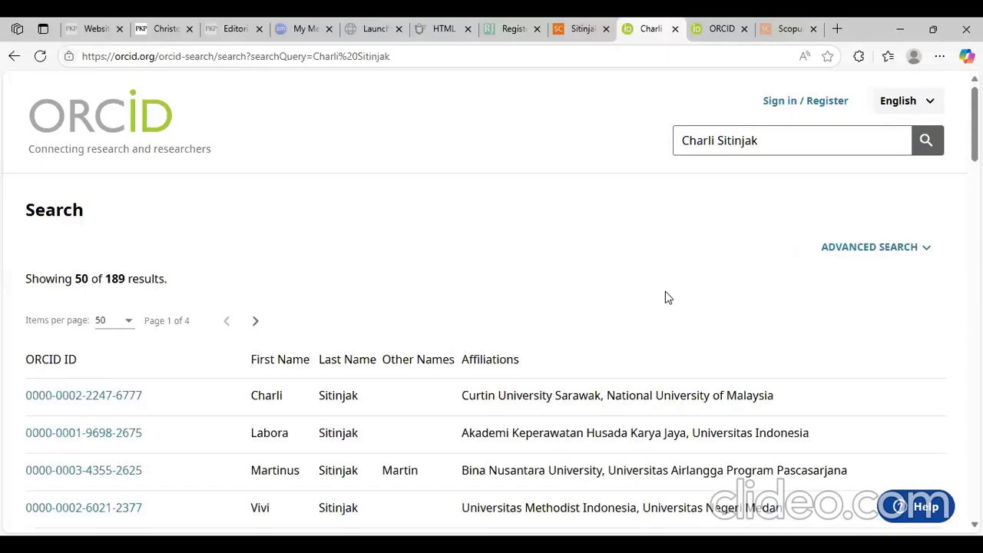
- Open the matching ORCID record and copy its profile URL
{"action": "scroll", "coordinate": [744, 285], "scroll_direction": "down", "scroll_amount": 1}
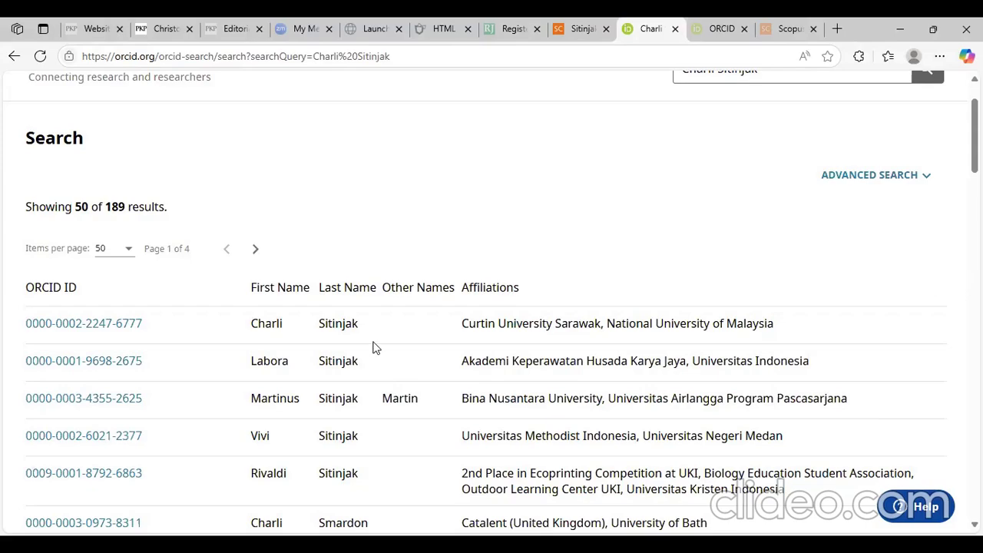
{"action": "left_click", "coordinate": [132, 330]}
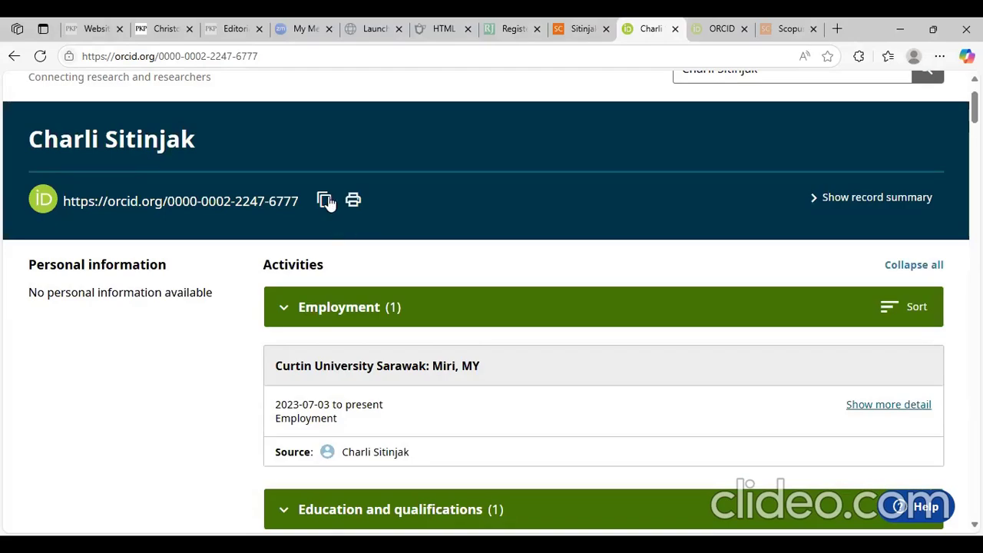
{"action": "left_click", "coordinate": [300, 54]}
{"action": "right_click", "coordinate": [300, 53]}
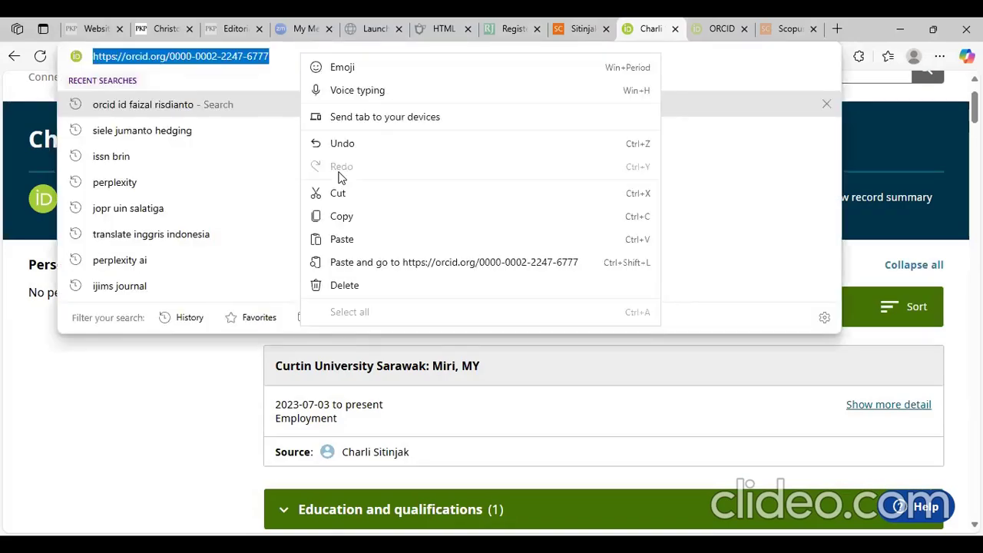
{"action": "left_click", "coordinate": [345, 215]}
{"action": "left_click", "coordinate": [92, 29]}
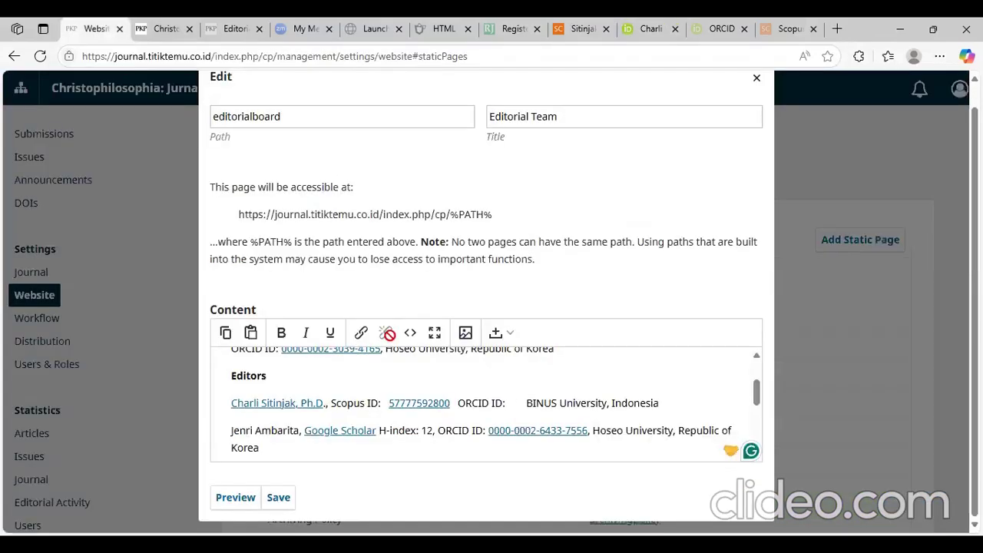
- Link the bare ORCID iD number to the ORCID profile URL, opening in a new window
{"action": "left_click", "coordinate": [361, 332]}
{"action": "right_click", "coordinate": [382, 231]}
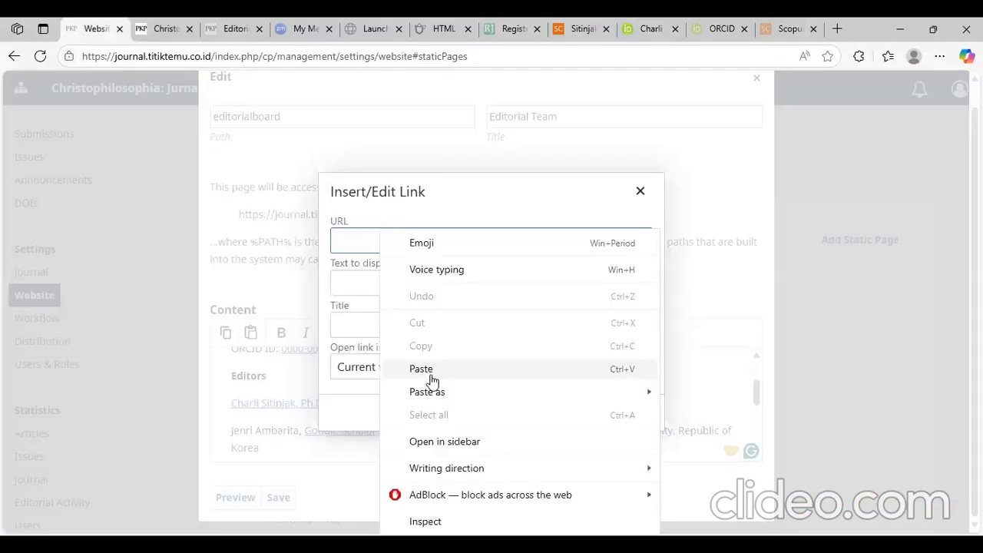
{"action": "left_click", "coordinate": [432, 377]}
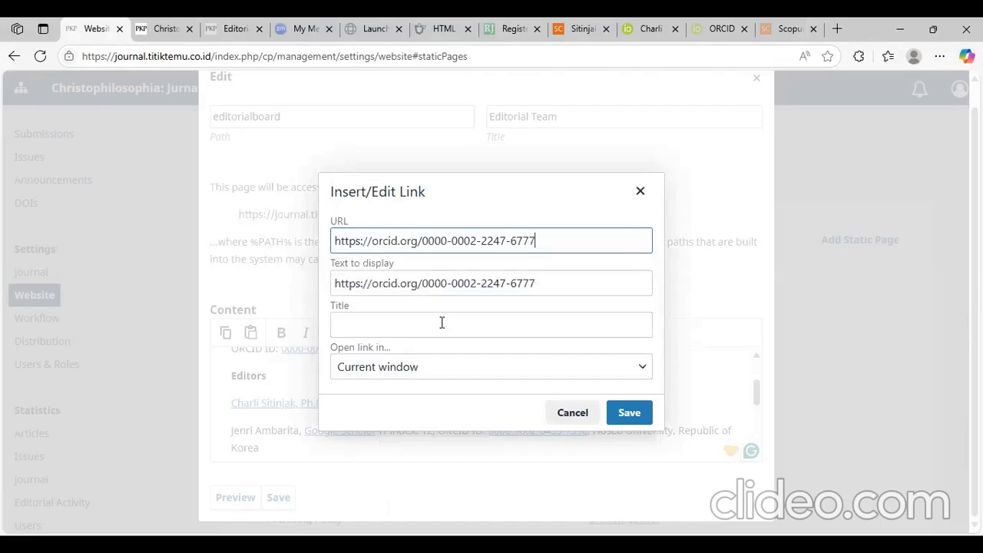
{"action": "left_click", "coordinate": [484, 321]}
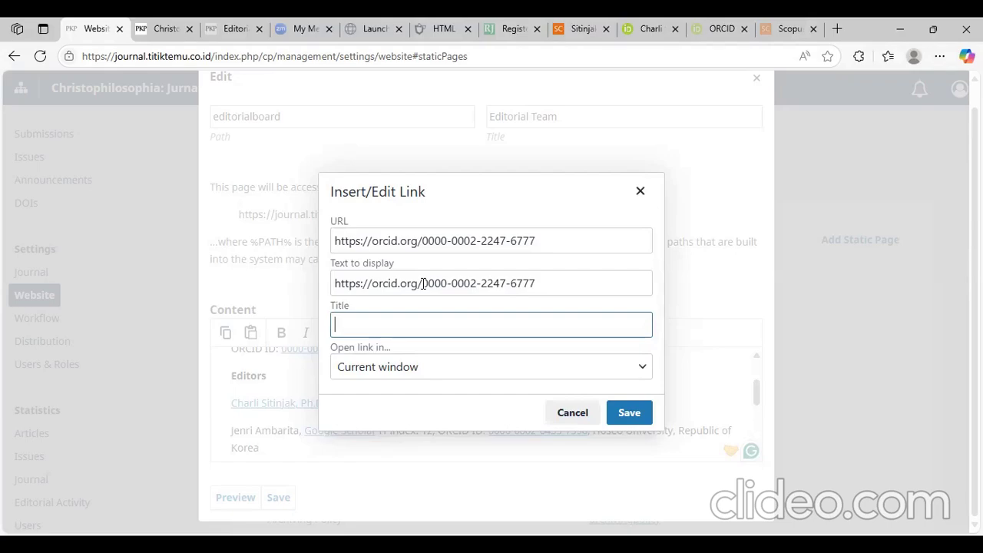
{"action": "left_click_drag", "start_coordinate": [426, 284], "coordinate": [298, 285]}
{"action": "key", "text": "BackSpace"}
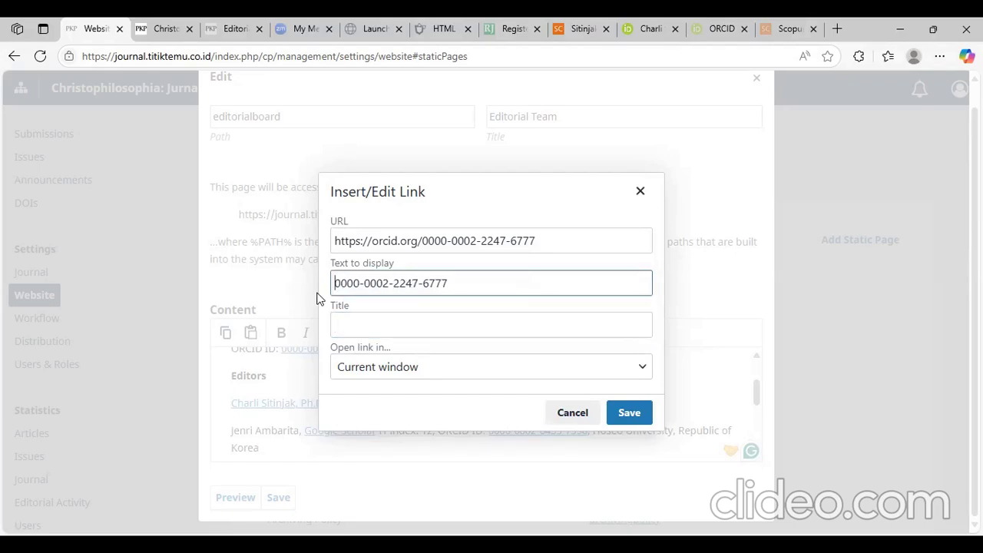
{"action": "left_click", "coordinate": [369, 328]}
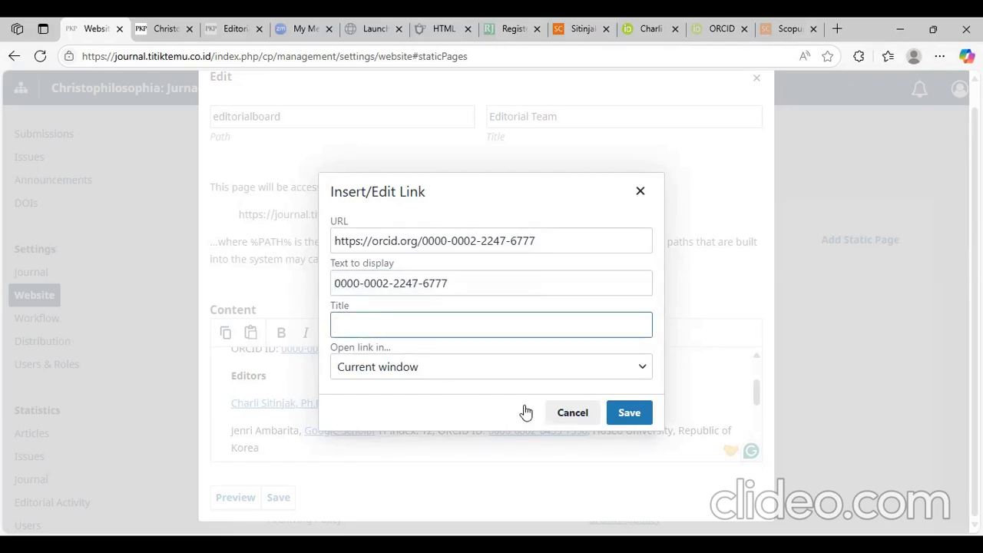
{"action": "key", "text": "Tab"}
{"action": "key", "text": "Down"}
{"action": "key", "text": "Return"}
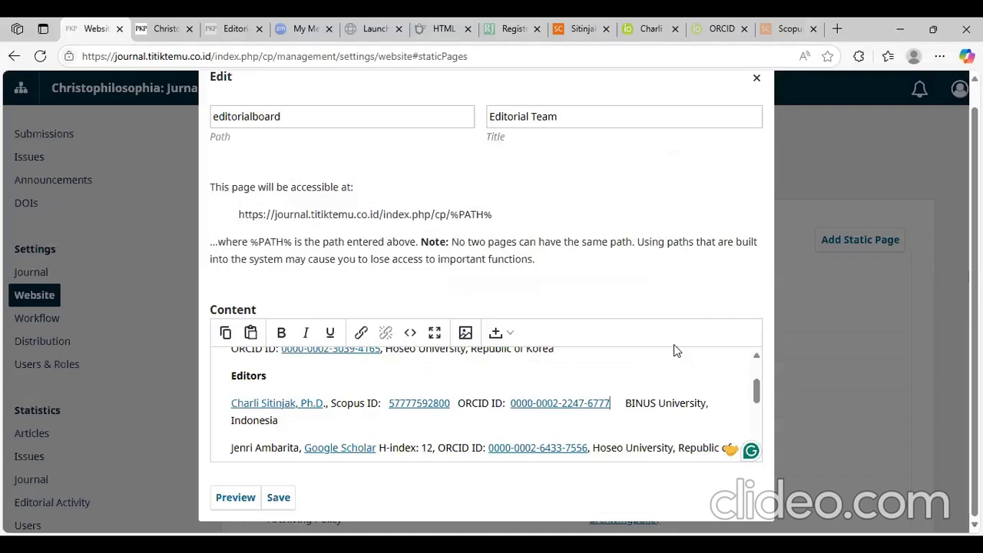
- Add a comma after the ORCID link, remove the extra space, save, and view the published Editorial Team page
{"action": "type", "text": ","}
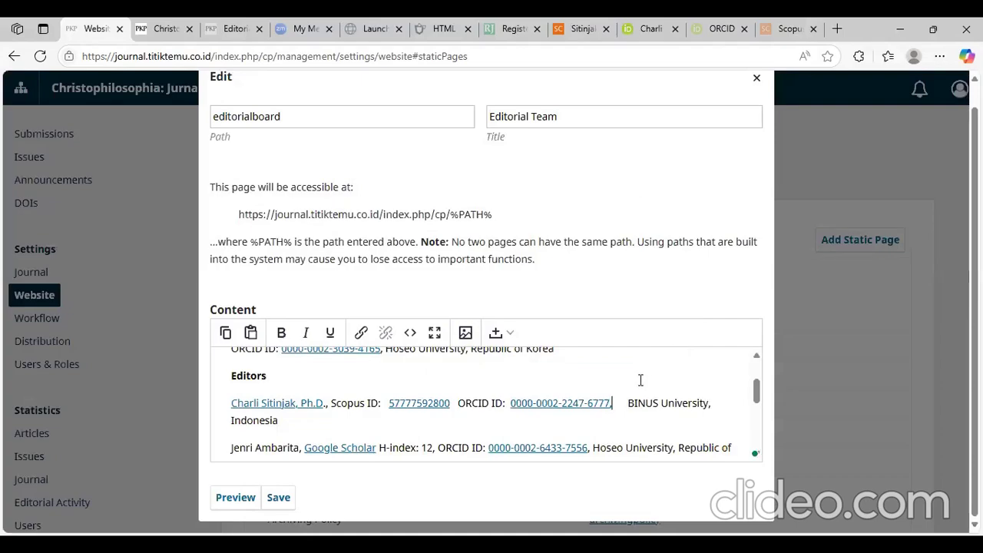
{"action": "key", "text": "Delete"}
{"action": "key", "text": "Delete"}
{"action": "key", "text": "Delete"}
{"action": "left_click", "coordinate": [290, 498]}
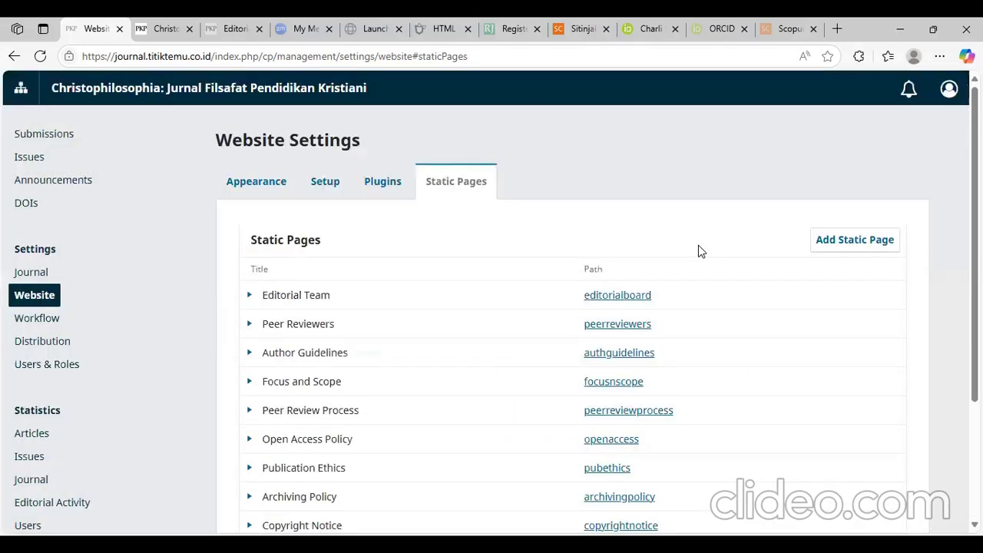
{"action": "left_click", "coordinate": [625, 299]}
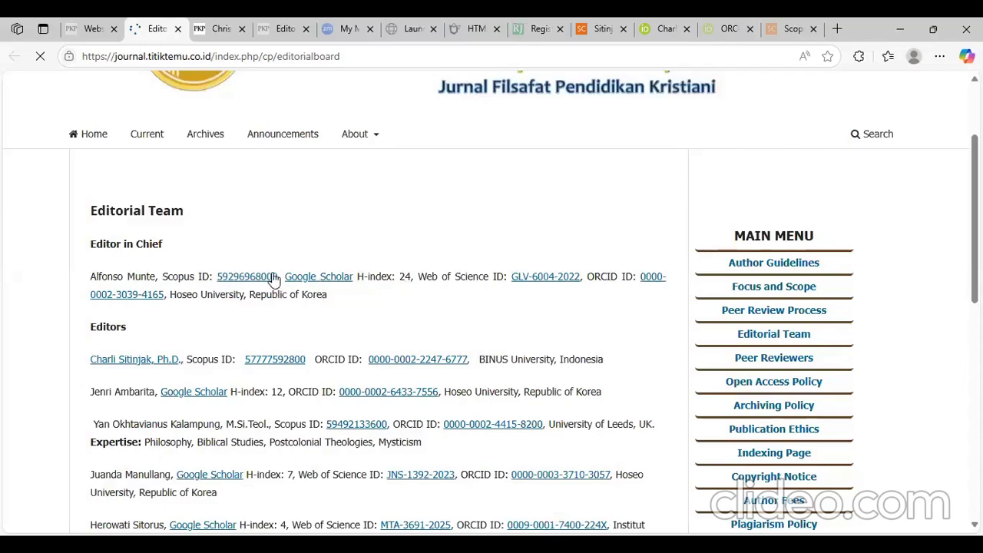
- Verify that the editor's Scopus ID link opens their profile, then return to the page's edit form
{"action": "left_click", "coordinate": [272, 277]}
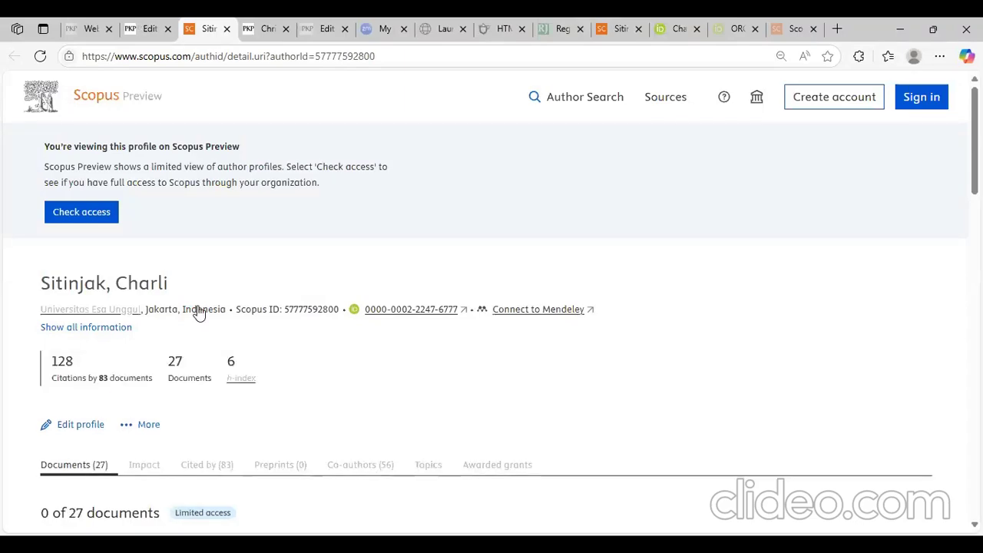
{"action": "key", "text": "ctrl+shift+Tab"}
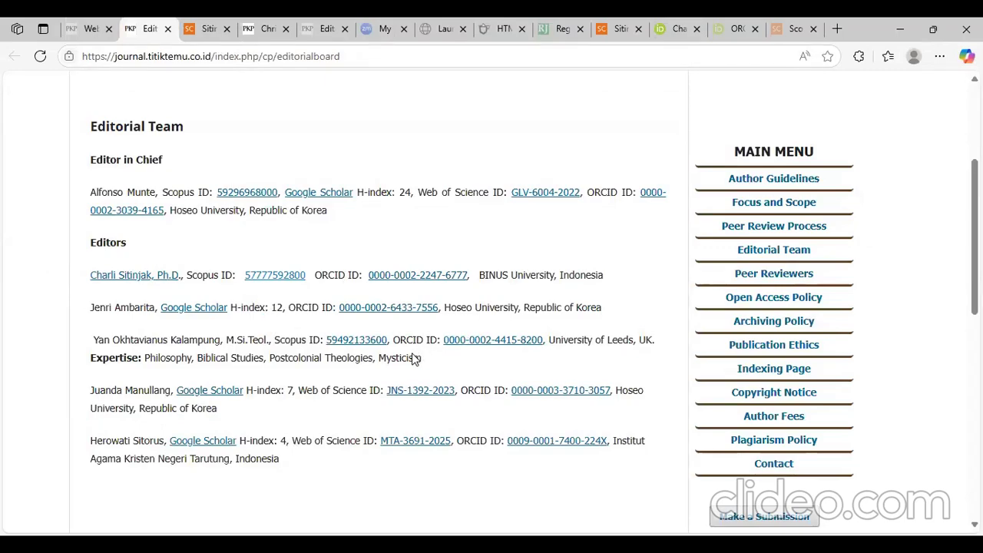
{"action": "key", "text": "ctrl+shift+Tab"}
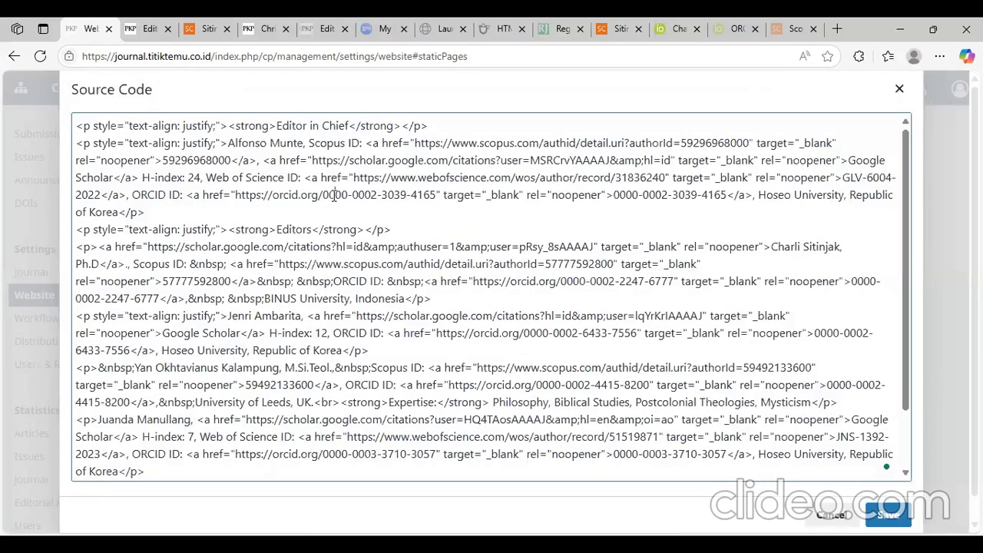
- Select the Editorial Team page's entire HTML source and copy it
{"action": "key", "text": "ctrl+a"}
{"action": "right_click", "coordinate": [332, 194]}
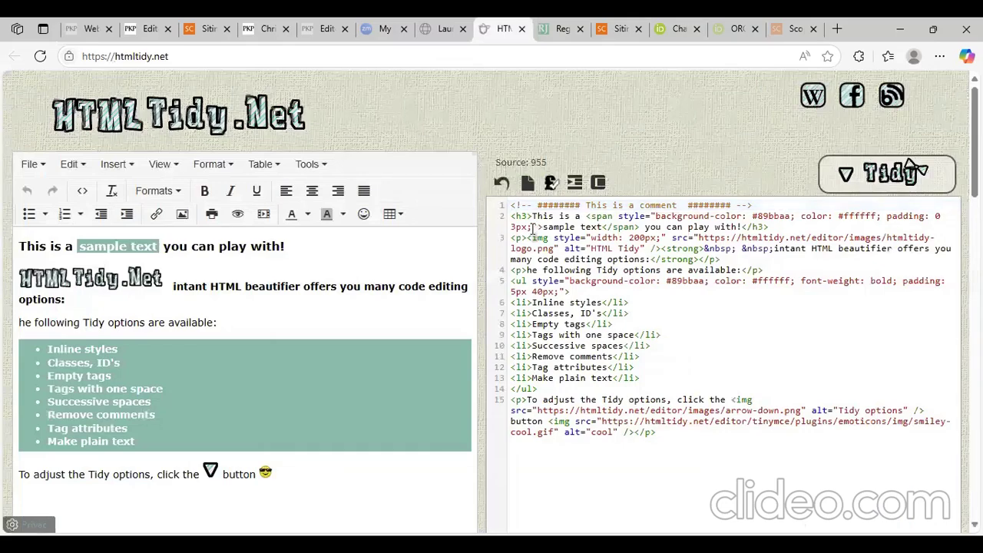
- Replace HTMLTidy.net's sample content with the copied Editorial Team HTML
{"action": "key", "text": "ctrl+a"}
{"action": "key", "text": "Delete"}
{"action": "right_click", "coordinate": [577, 336]}
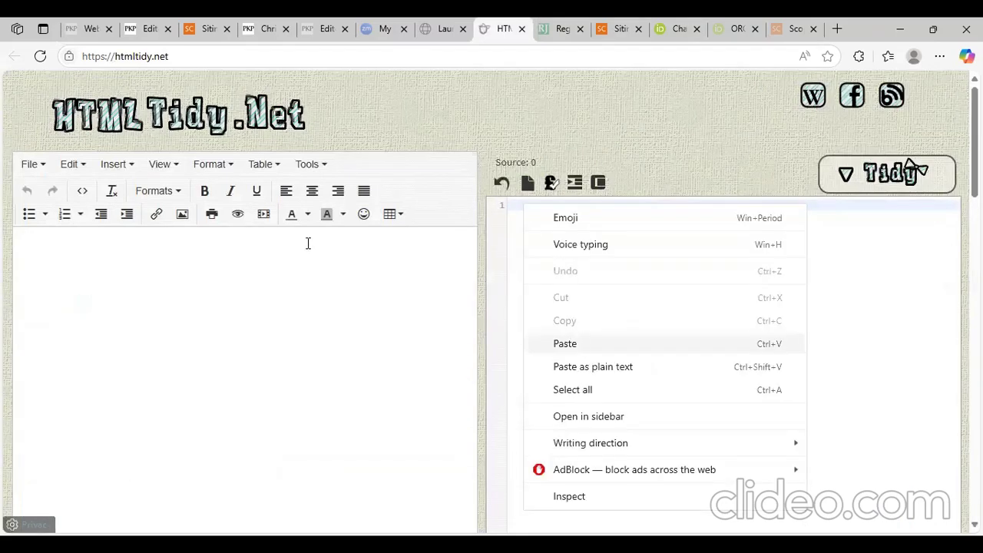
{"action": "key", "text": "ctrl+v"}
- Remove the extra spaces before the Scopus ID and ORCID links
{"action": "left_click", "coordinate": [196, 340]}
{"action": "key", "text": "BackSpace"}
{"action": "key", "text": "BackSpace"}
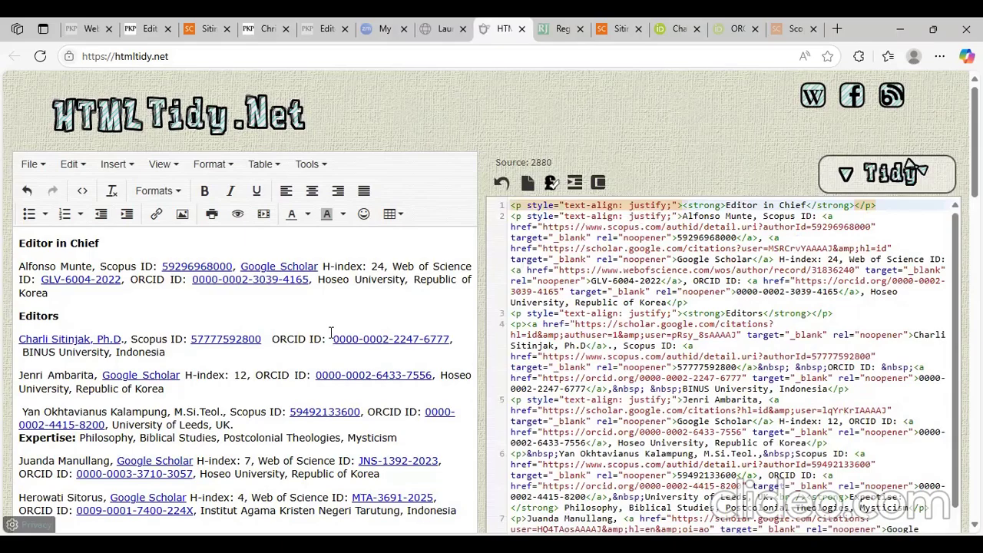
{"action": "left_click", "coordinate": [331, 332]}
{"action": "key", "text": "BackSpace"}
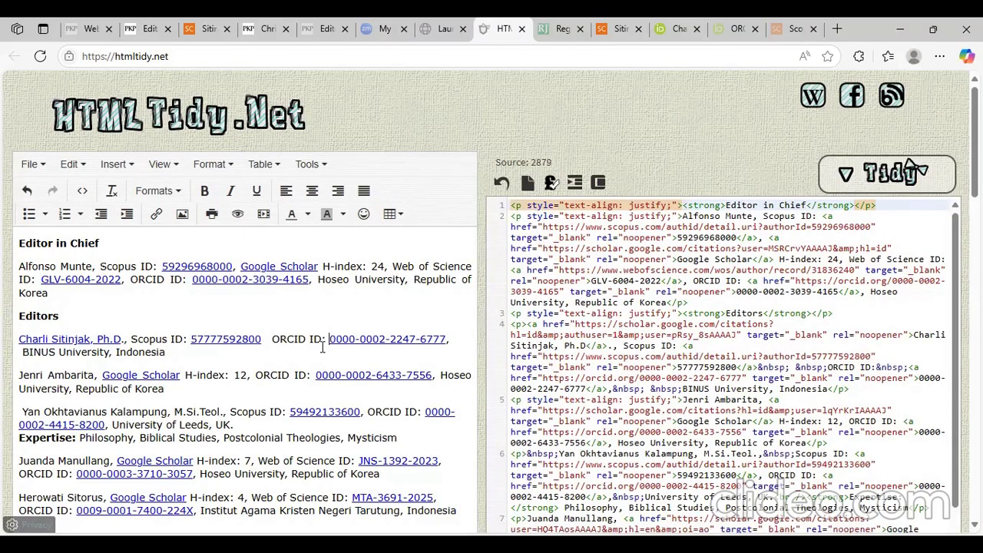
{"action": "scroll", "coordinate": [274, 365], "scroll_direction": "down", "scroll_amount": 2}
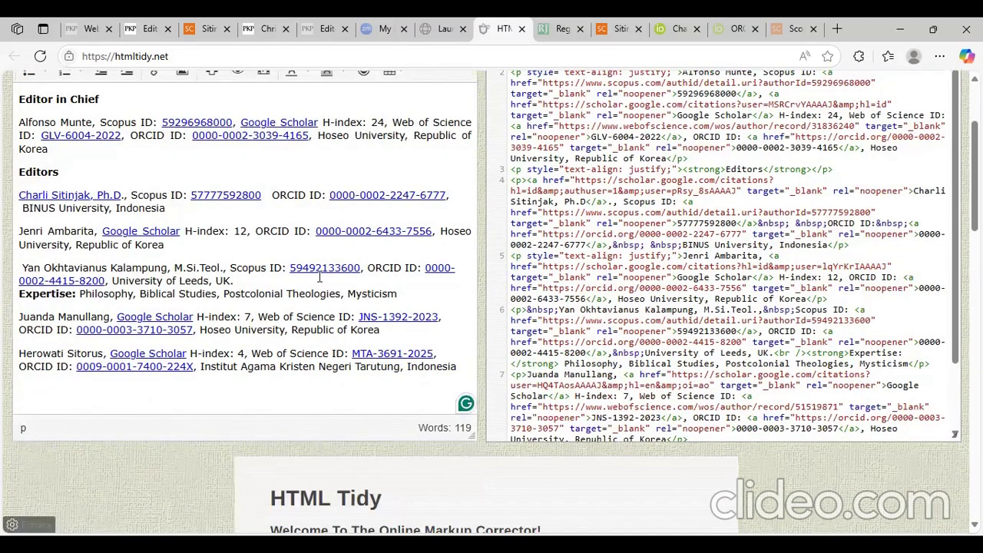
{"action": "scroll", "coordinate": [637, 399], "scroll_direction": "up", "scroll_amount": 1}
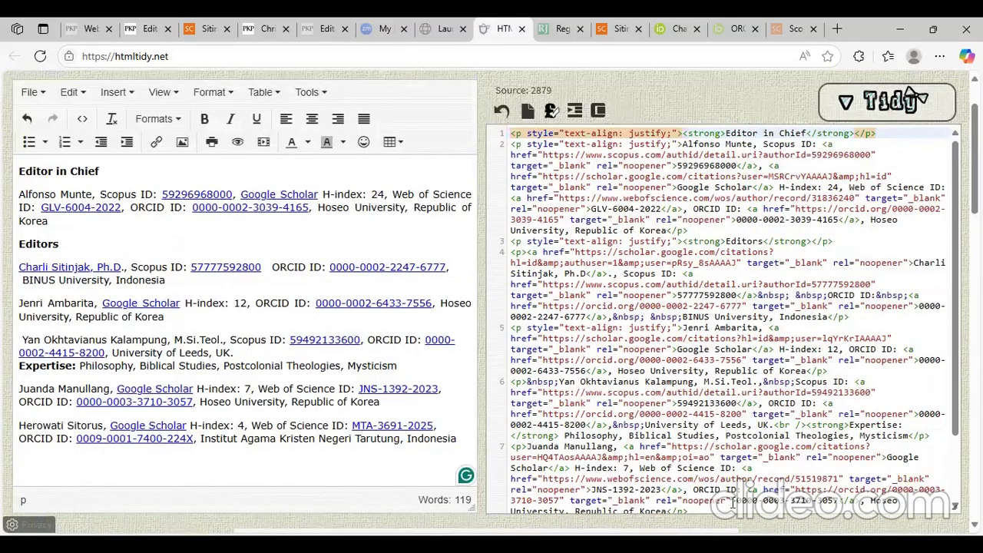
- Insert an empty paragraph below the first editor's BINUS University entry
{"action": "key", "text": "alt+Tab"}
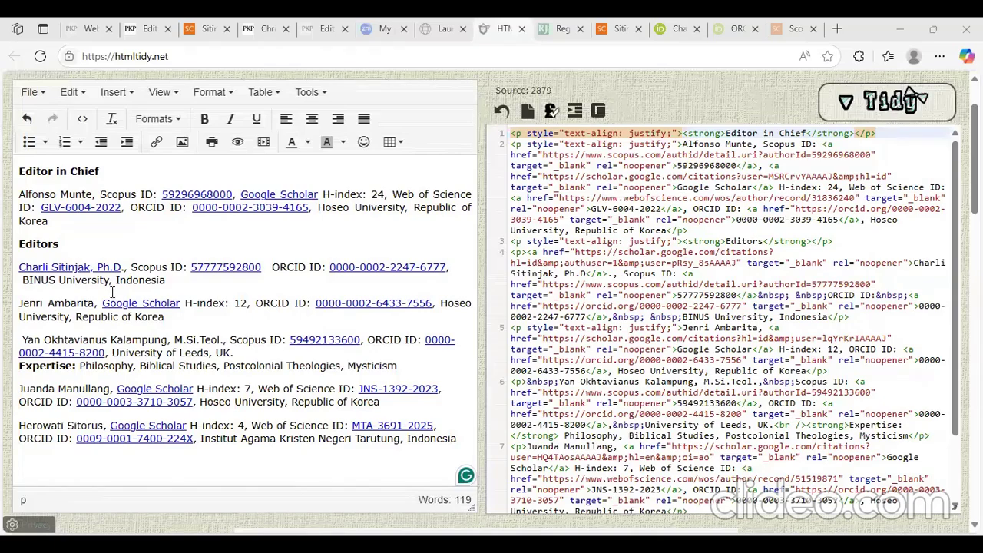
{"action": "left_click", "coordinate": [222, 278]}
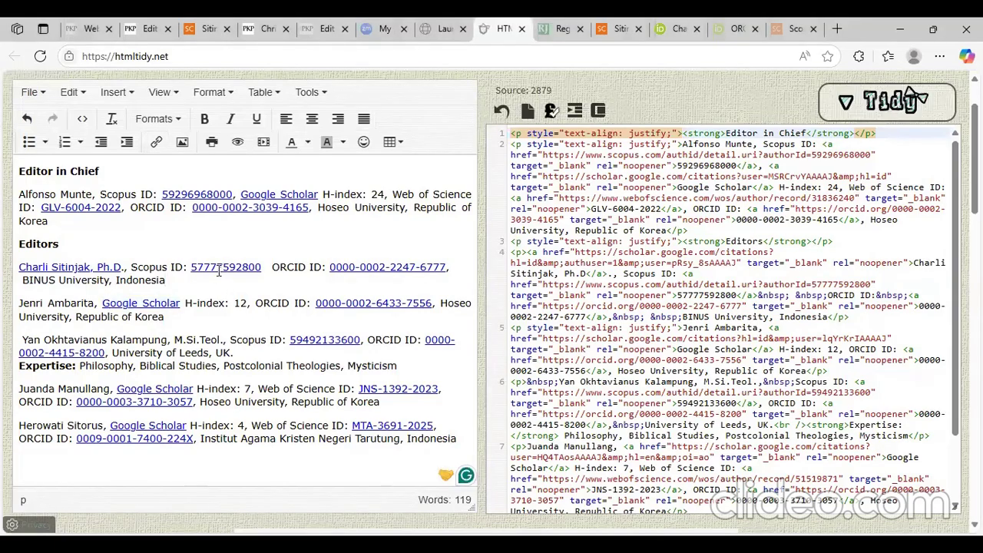
{"action": "key", "text": "Return"}
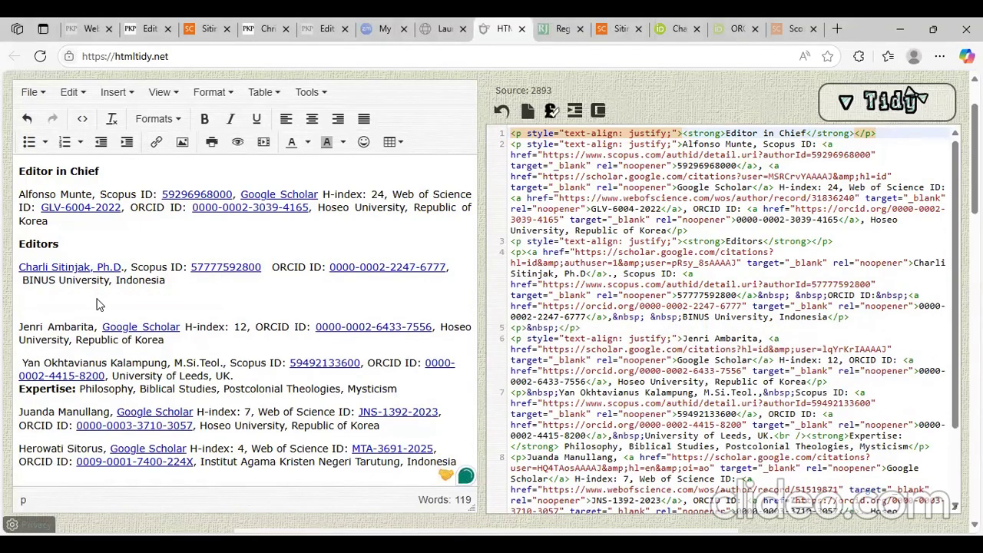
- Paste the line 'Expertise: Quantitative Methods, Social Sciences' and make 'Expertise:' bold
{"action": "right_click", "coordinate": [151, 375]}
{"action": "left_click", "coordinate": [142, 355]}
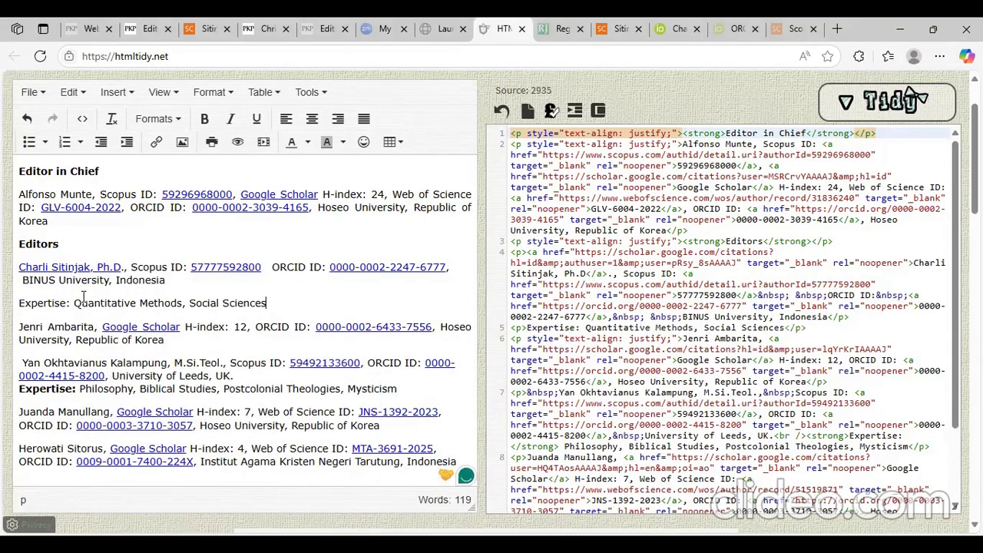
{"action": "left_click_drag", "start_coordinate": [16, 307], "coordinate": [71, 303]}
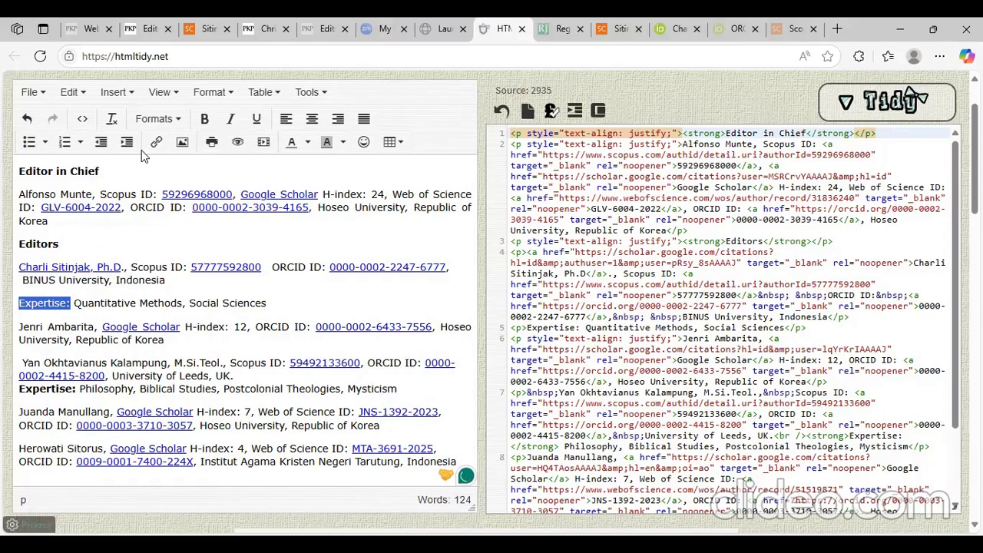
{"action": "key", "text": "ctrl+b"}
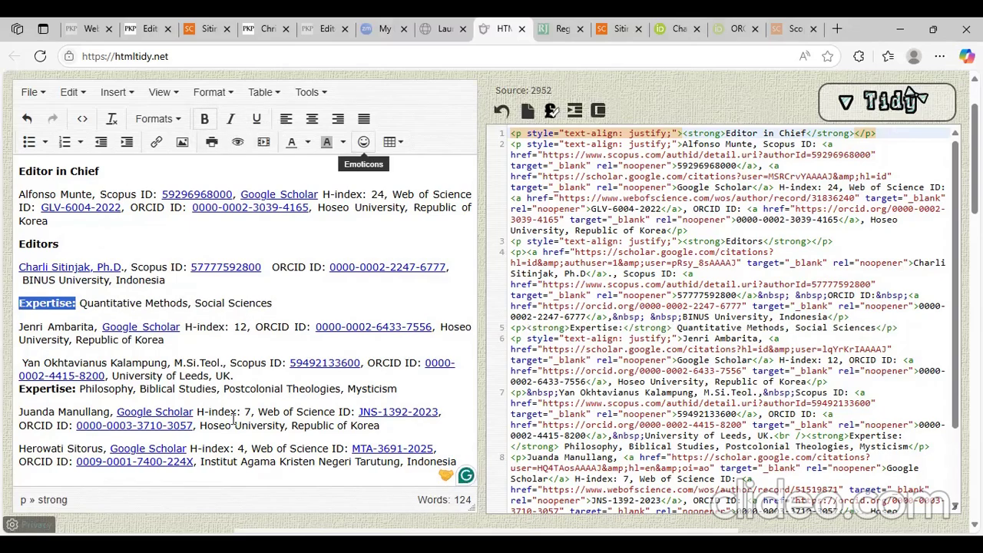
- Justify the alignment of all editor entries
{"action": "key", "text": "ctrl+a"}
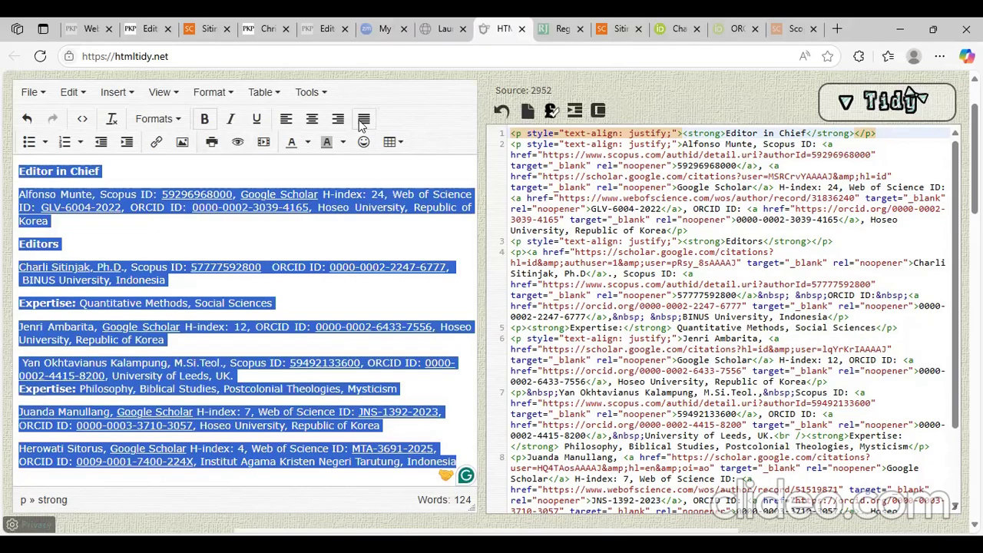
{"action": "left_click", "coordinate": [364, 119]}
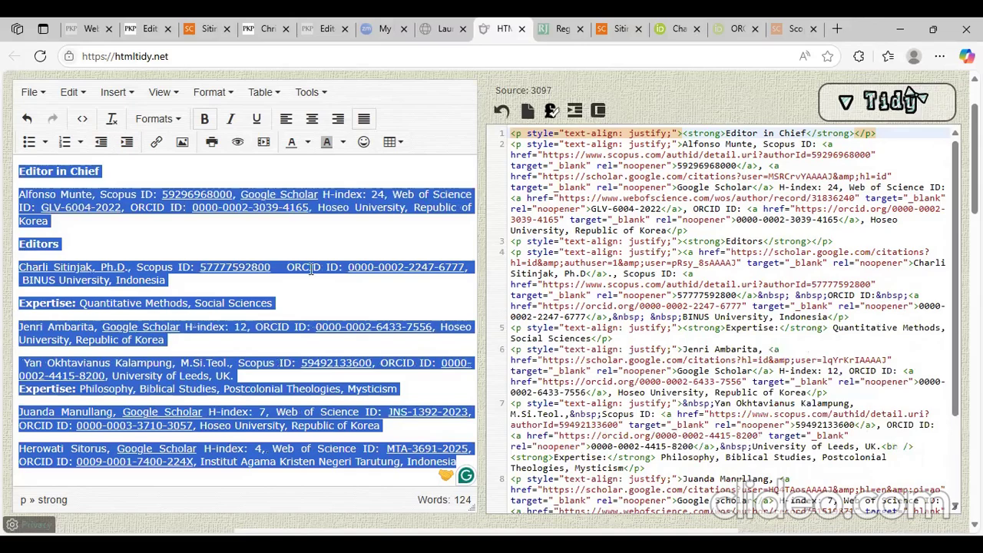
{"action": "left_click", "coordinate": [347, 242]}
{"action": "scroll", "coordinate": [294, 318], "scroll_direction": "down", "scroll_amount": 1}
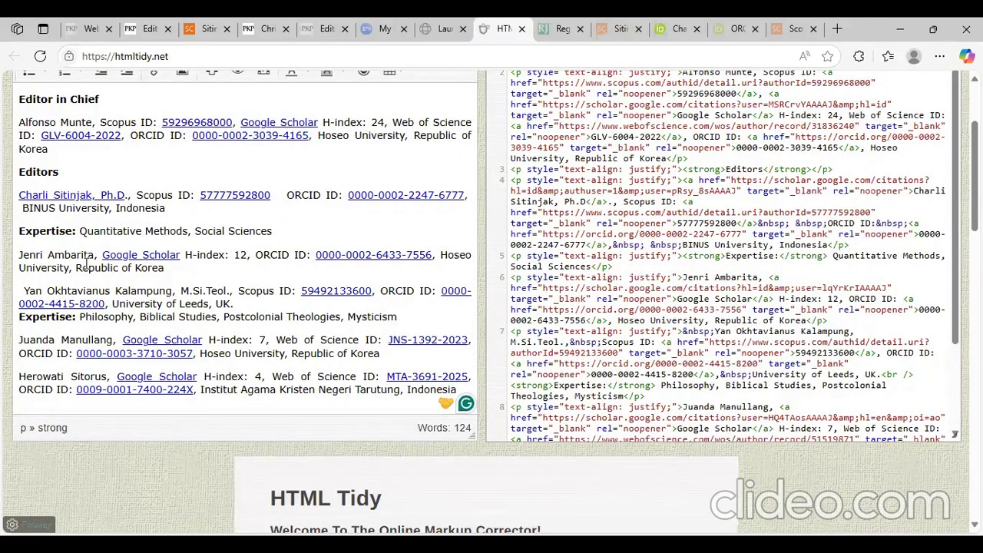
- Remove the stray leading space before the third editor's name
{"action": "left_click", "coordinate": [24, 291]}
{"action": "key", "text": "BackSpace"}
{"action": "scroll", "coordinate": [116, 275], "scroll_direction": "down", "scroll_amount": 2}
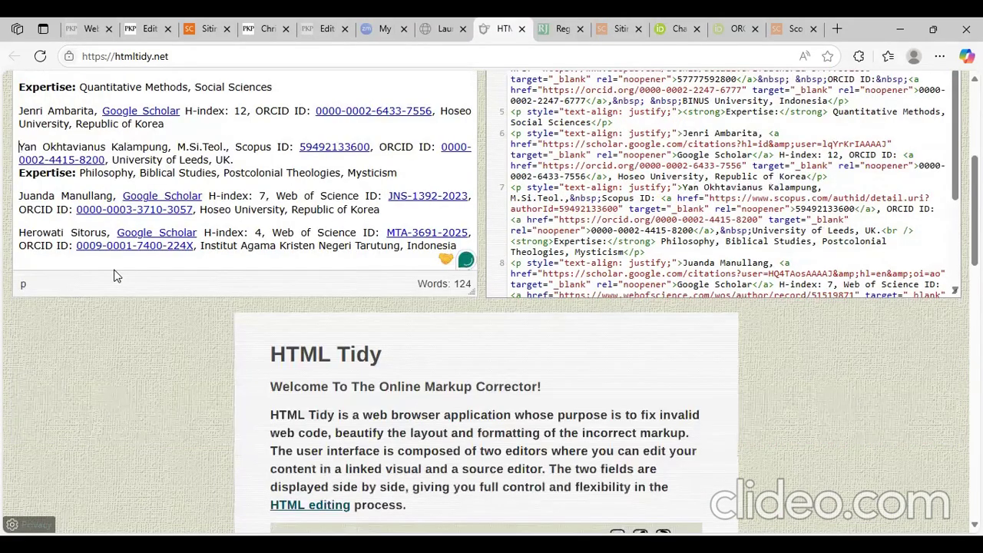
{"action": "scroll", "coordinate": [116, 275], "scroll_direction": "up", "scroll_amount": 4}
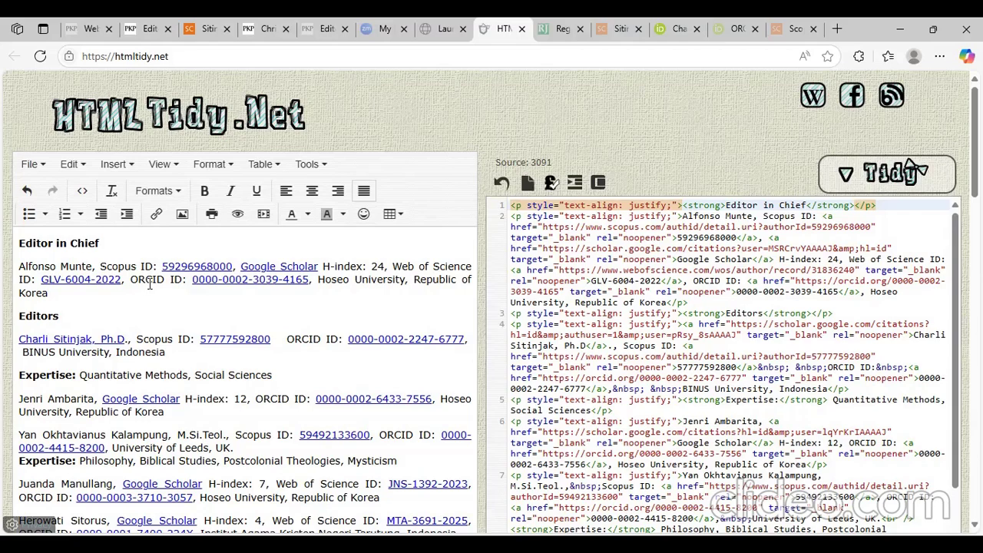
{"action": "scroll", "coordinate": [583, 292], "scroll_direction": "down", "scroll_amount": 1}
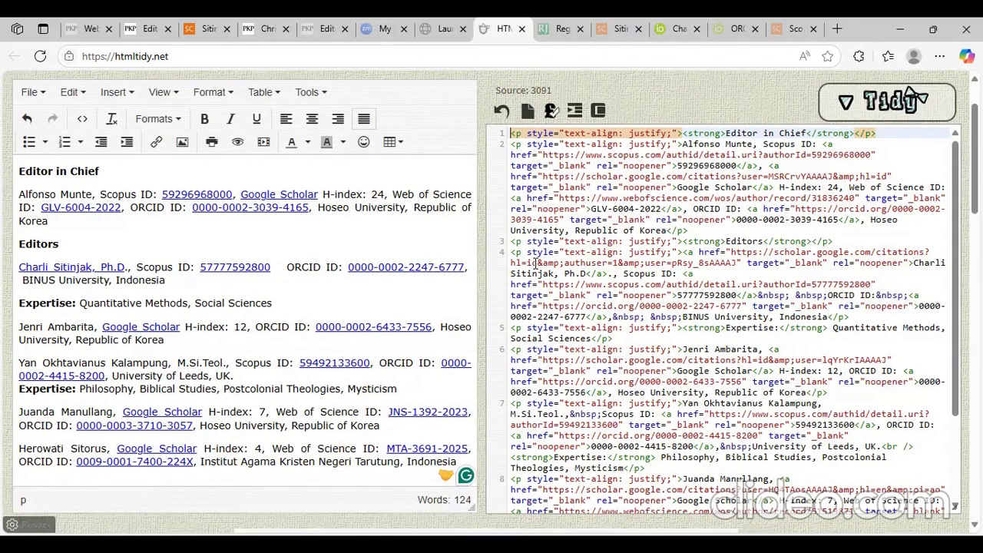
- Copy the complete cleaned HTML from the source panel
{"action": "key", "text": "ctrl+a"}
{"action": "right_click", "coordinate": [571, 307]}
{"action": "left_click", "coordinate": [582, 324]}
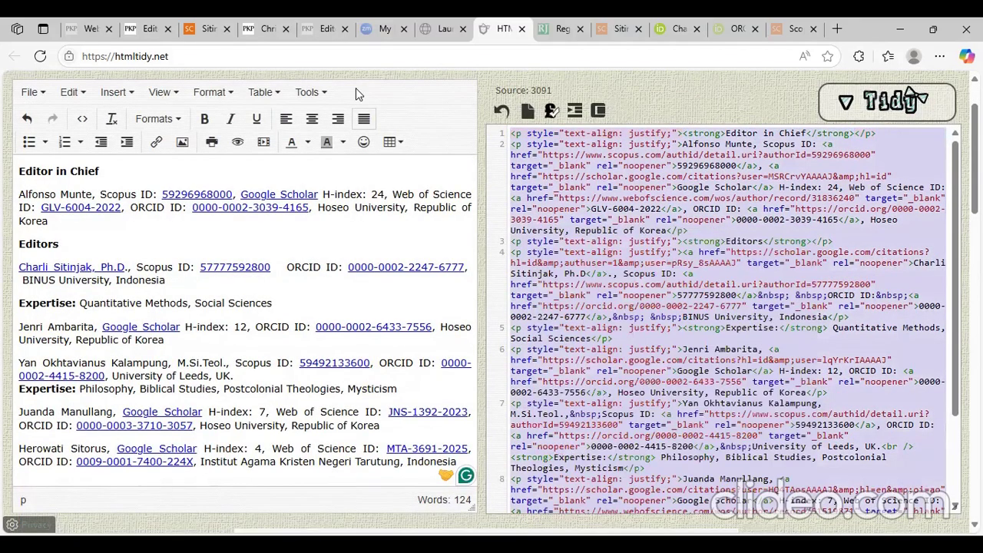
{"action": "left_click", "coordinate": [137, 29]}
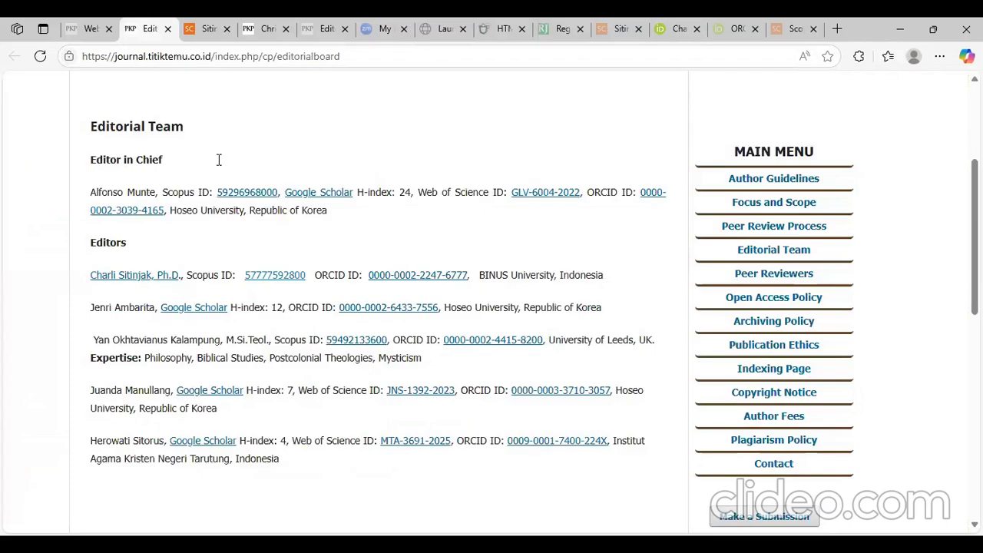
- Paste the updated HTML into the Editorial Team page's source code and save the static page
{"action": "left_click", "coordinate": [84, 29]}
{"action": "key", "text": "ctrl+v"}
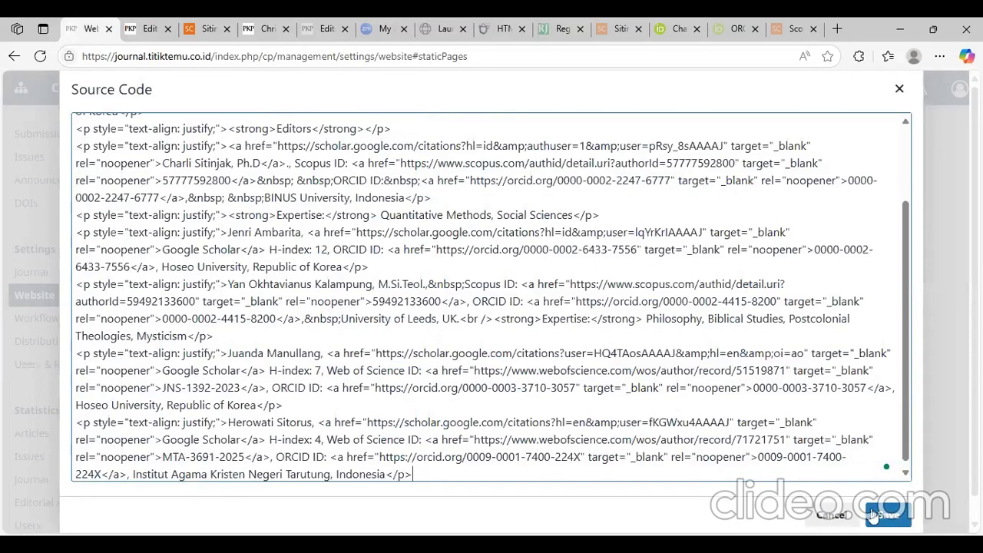
{"action": "left_click", "coordinate": [878, 515]}
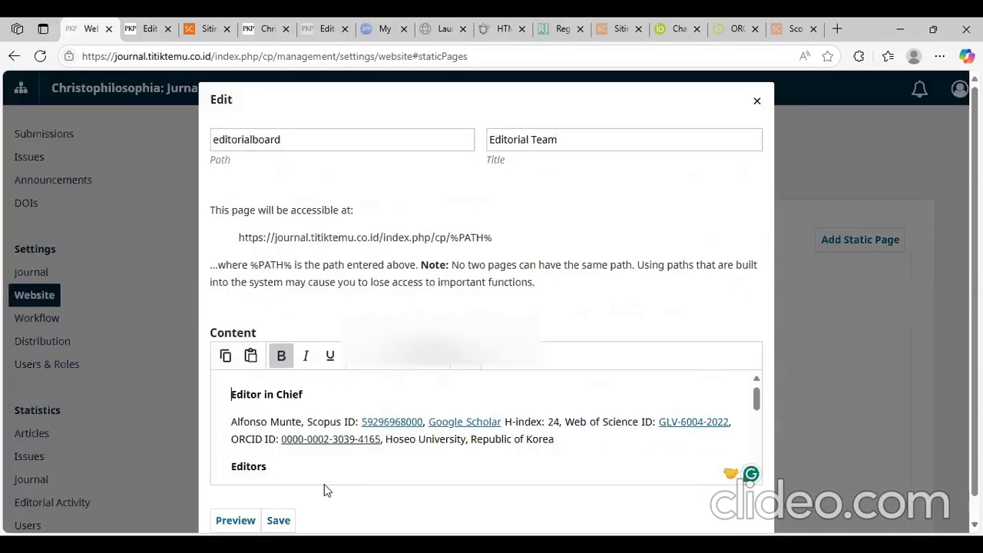
{"action": "left_click", "coordinate": [289, 520]}
{"action": "scroll", "coordinate": [300, 443], "scroll_direction": "down", "scroll_amount": 1}
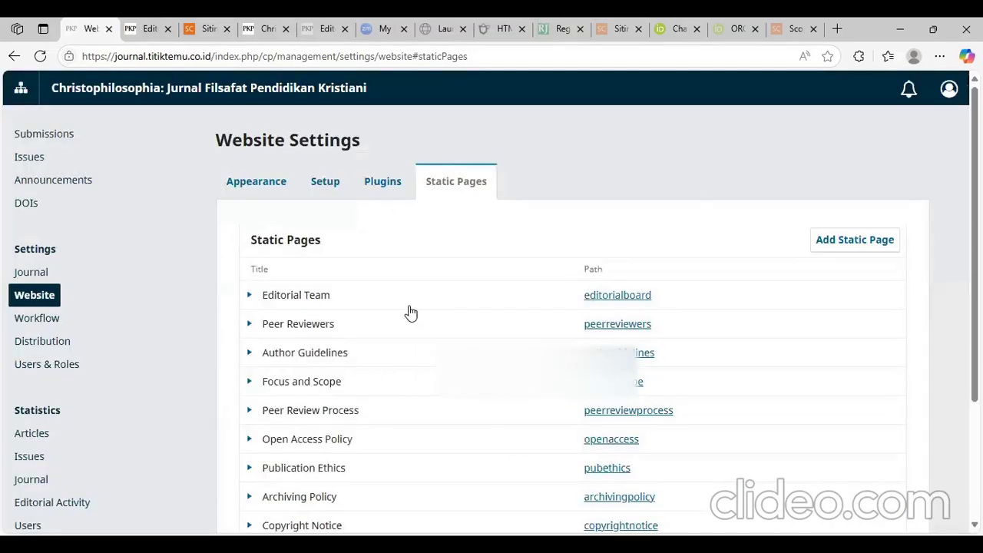
{"action": "key", "text": "ctrl+Tab"}
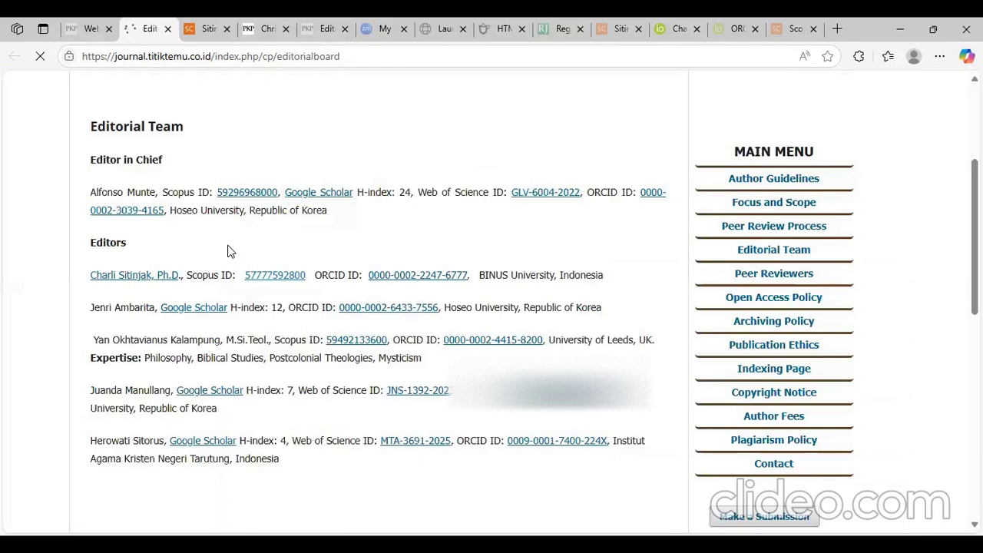
- Confirm the public Editorial Team page shows the new Expertise line, then go to Users & Roles
{"action": "scroll", "coordinate": [321, 245], "scroll_direction": "down", "scroll_amount": 1}
{"action": "scroll", "coordinate": [441, 268], "scroll_direction": "up", "scroll_amount": 2}
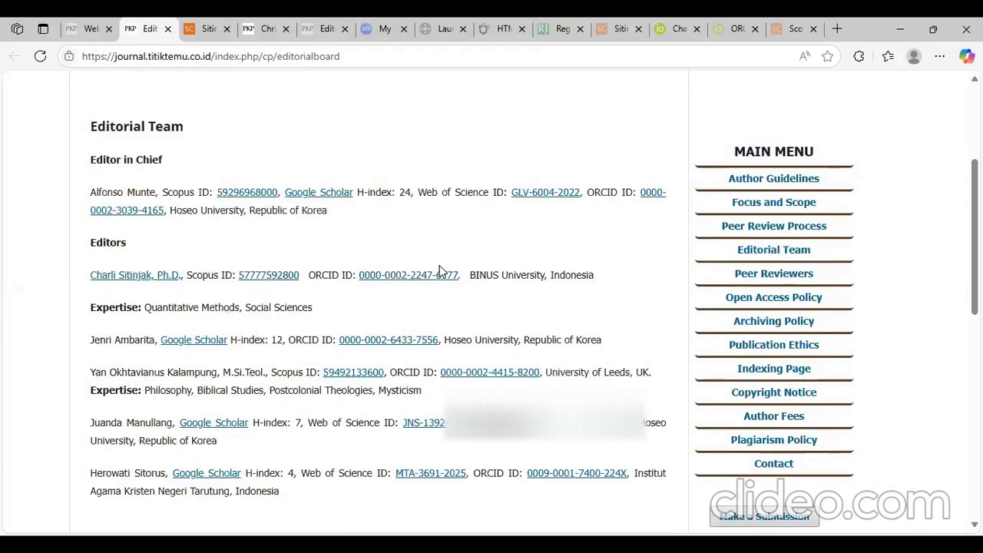
{"action": "scroll", "coordinate": [440, 269], "scroll_direction": "up", "scroll_amount": 2}
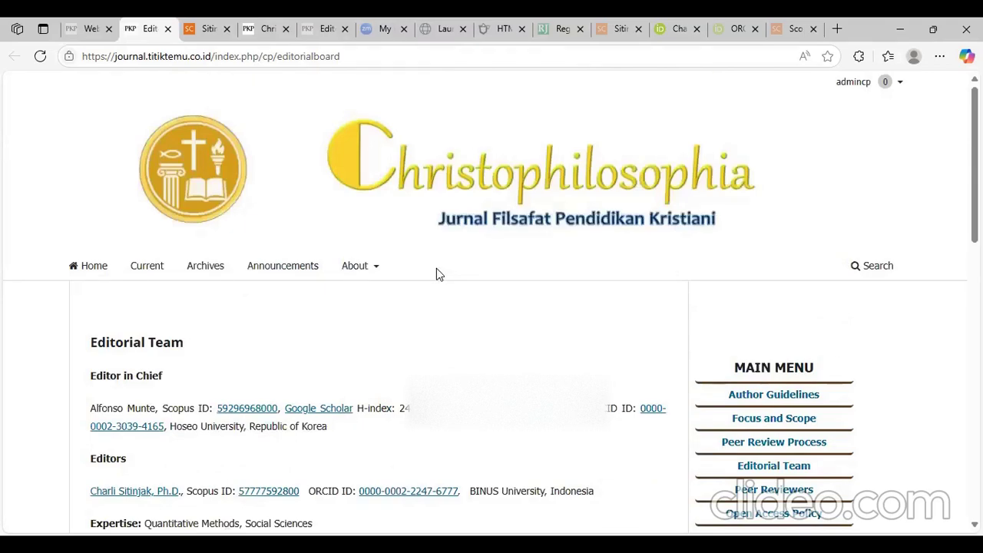
{"action": "scroll", "coordinate": [435, 274], "scroll_direction": "down", "scroll_amount": 2}
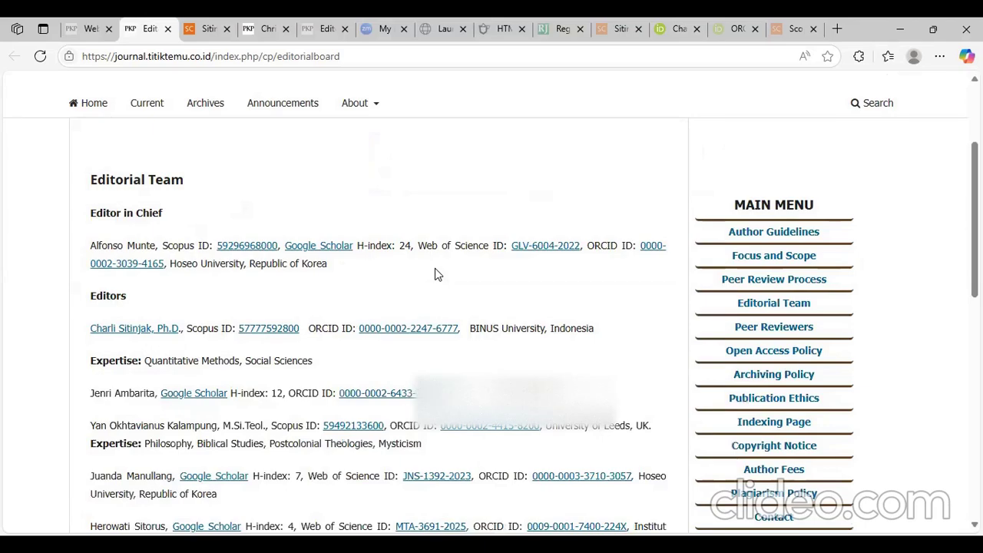
{"action": "left_click", "coordinate": [94, 29]}
{"action": "left_click", "coordinate": [48, 366]}
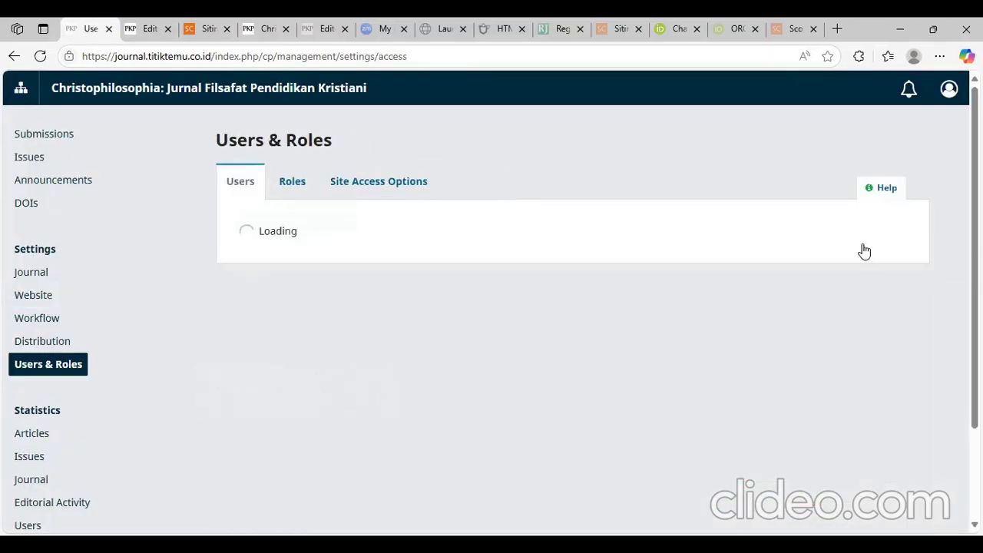
- Open the Add User form, request a suggested username, then close it without saving
{"action": "left_click", "coordinate": [868, 243]}
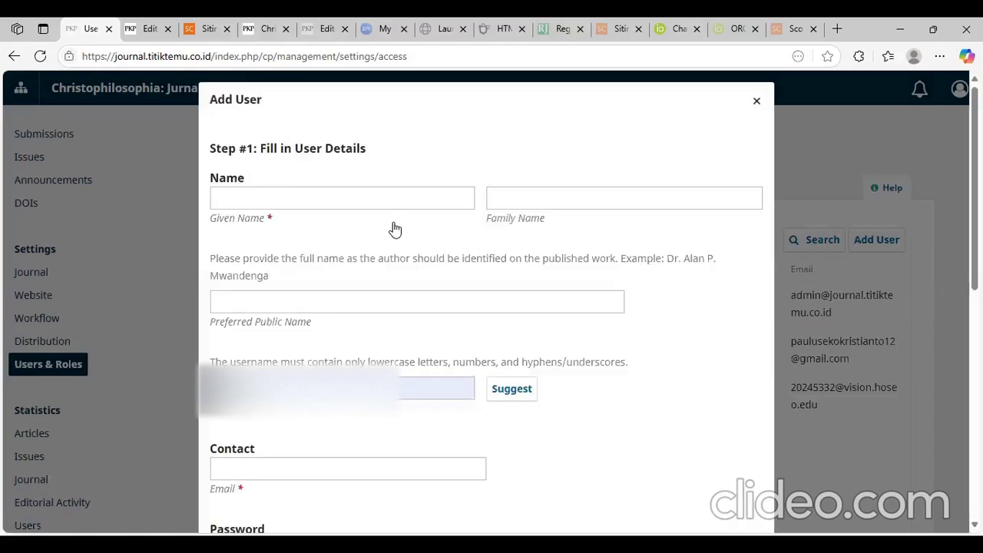
{"action": "left_click", "coordinate": [498, 382]}
{"action": "left_click_drag", "start_coordinate": [454, 388], "coordinate": [170, 393]}
{"action": "left_click", "coordinate": [617, 136]}
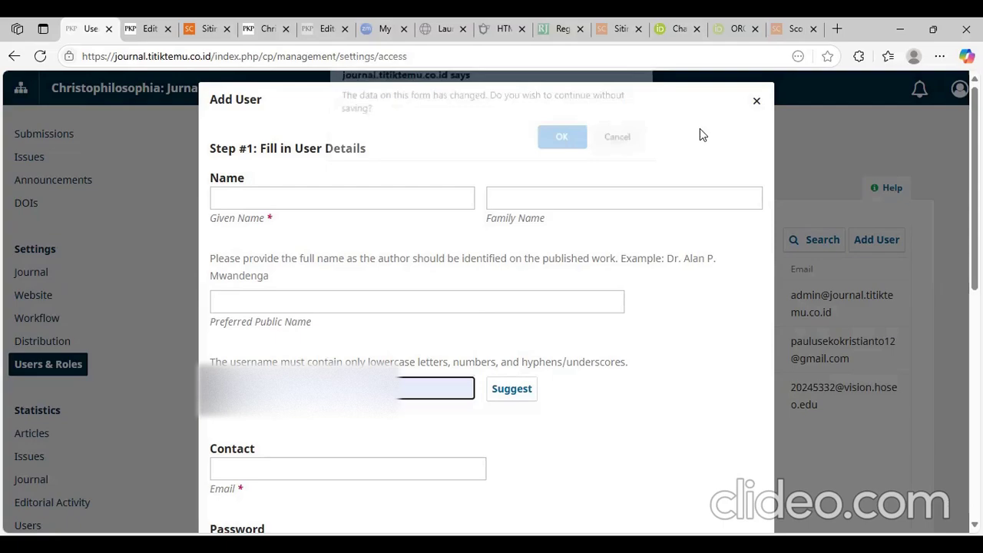
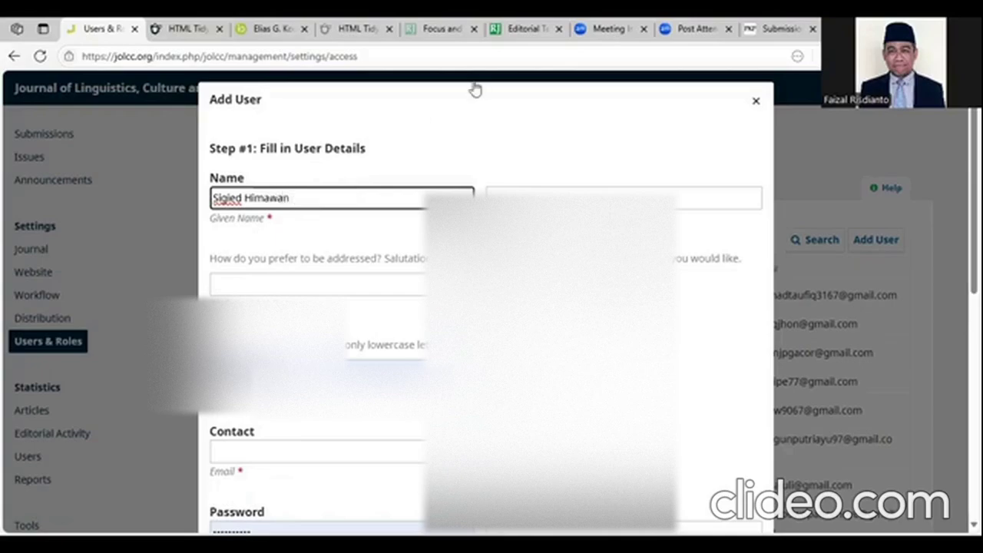
- Enter the new user's given and family names and generate a suggested username
{"action": "left_click", "coordinate": [543, 193]}
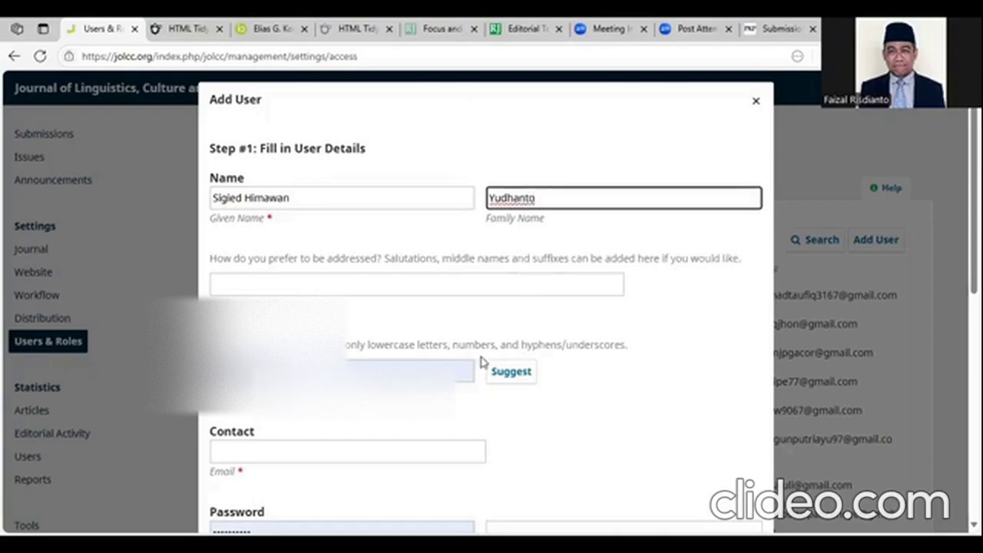
{"action": "left_click", "coordinate": [509, 372]}
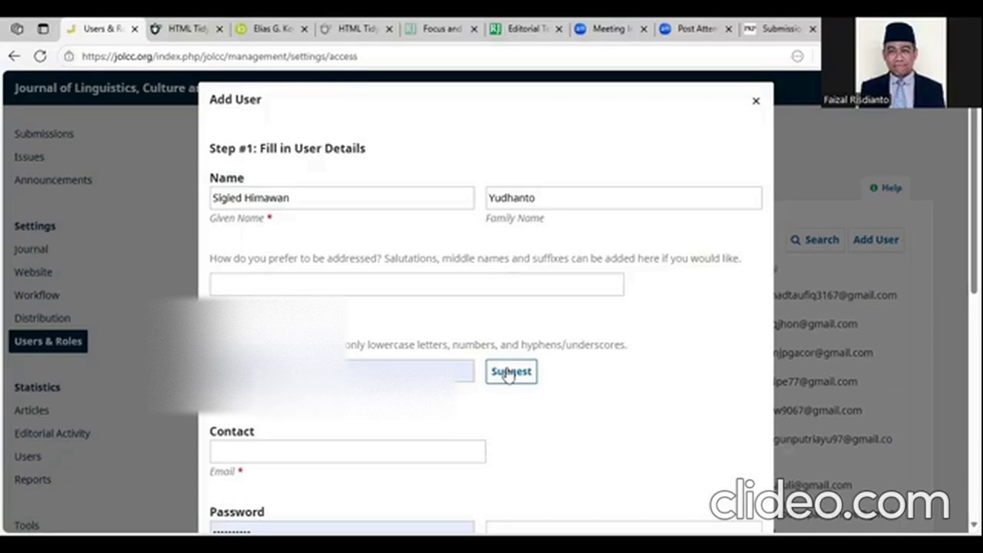
{"action": "scroll", "coordinate": [415, 285], "scroll_direction": "down", "scroll_amount": 2}
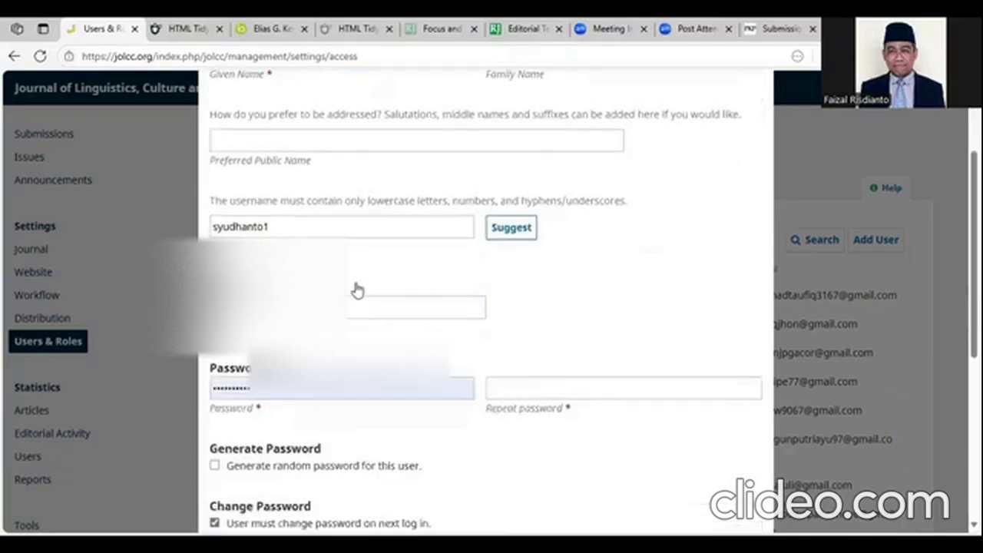
{"action": "scroll", "coordinate": [430, 284], "scroll_direction": "up", "scroll_amount": 2}
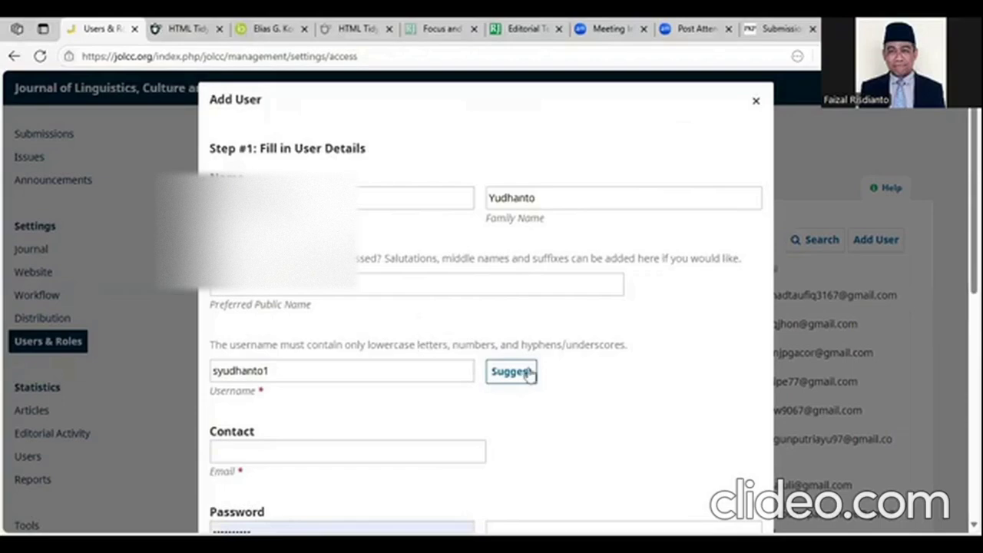
{"action": "left_click", "coordinate": [345, 371]}
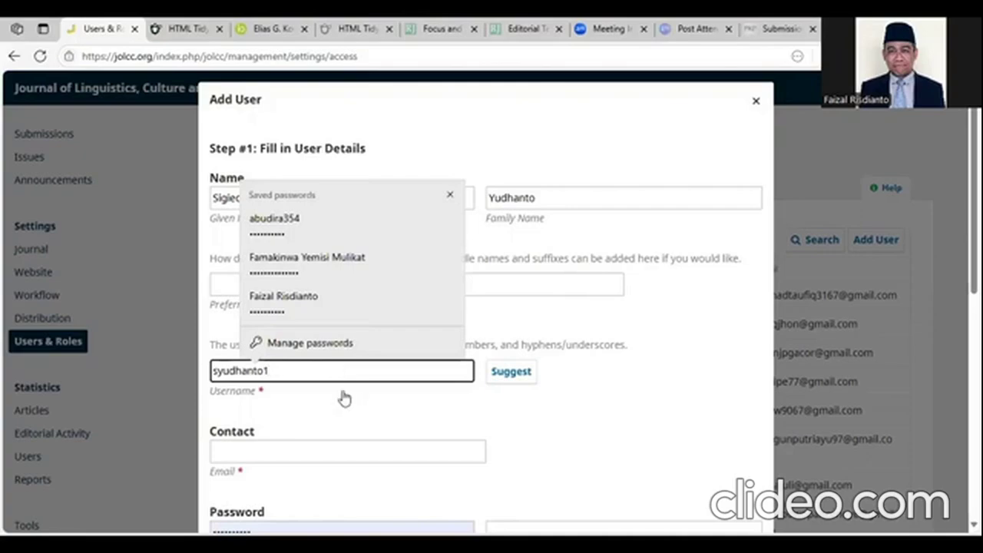
{"action": "left_click", "coordinate": [347, 405]}
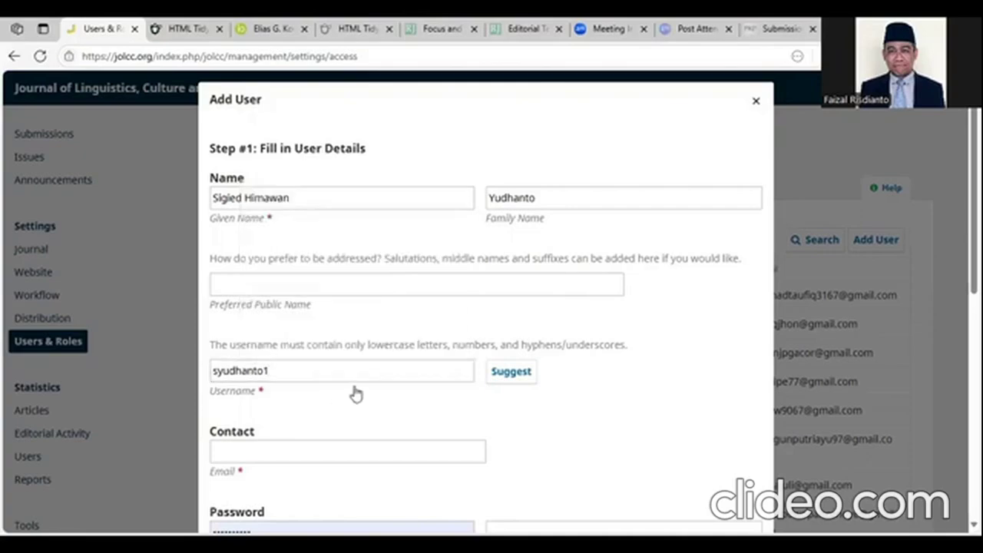
{"action": "scroll", "coordinate": [353, 393], "scroll_direction": "down", "scroll_amount": 1}
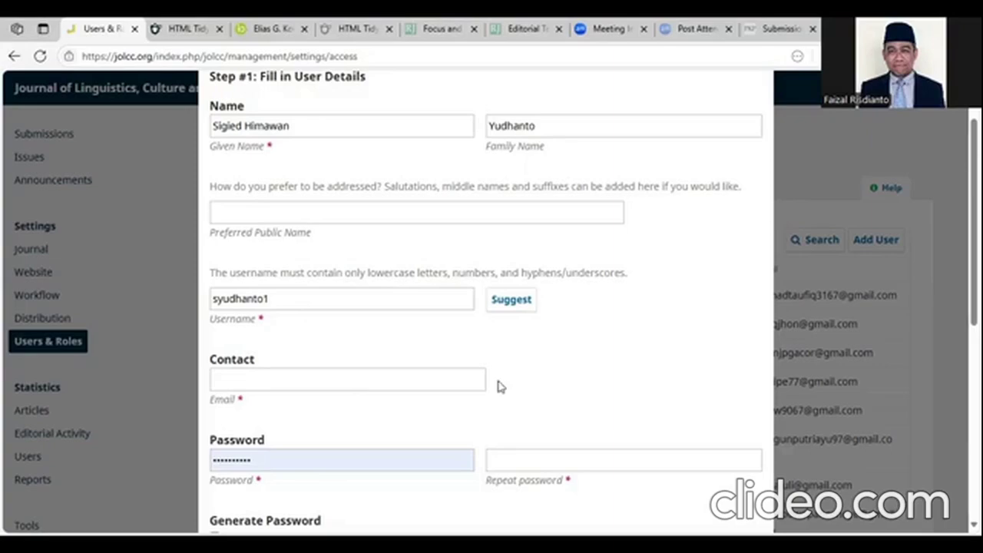
- Paste the new user's email address and type the account password in both password fields
{"action": "left_click", "coordinate": [432, 390]}
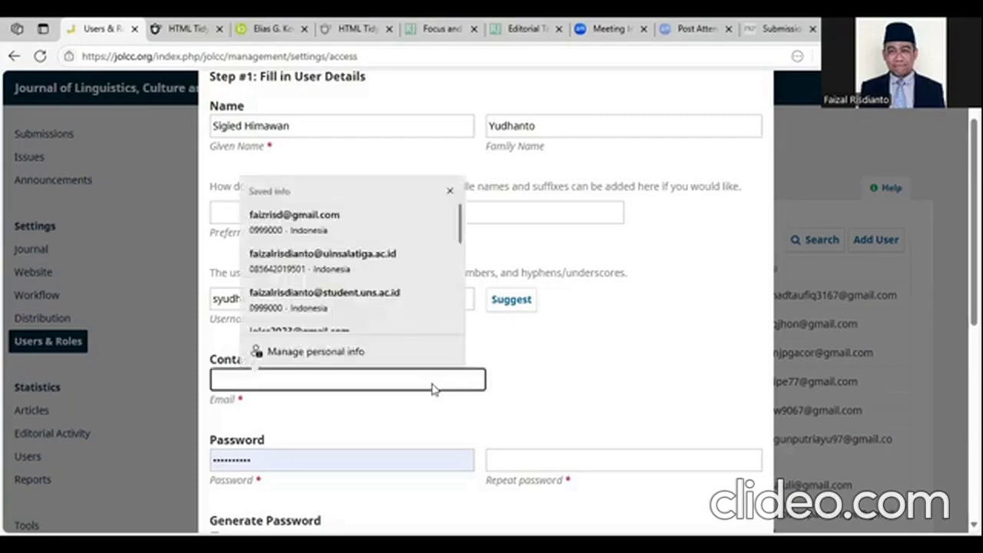
{"action": "key", "text": "ctrl+v"}
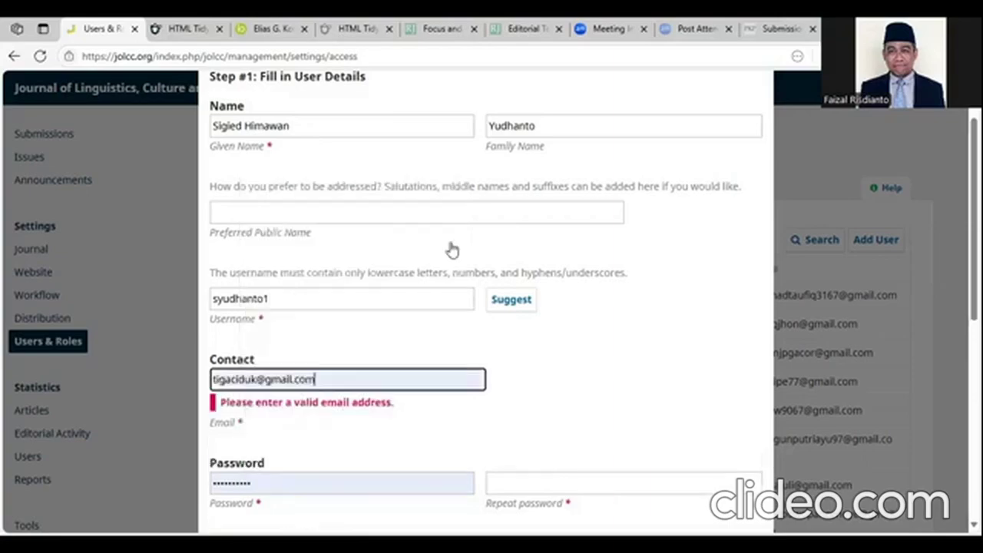
{"action": "scroll", "coordinate": [514, 329], "scroll_direction": "down", "scroll_amount": 2}
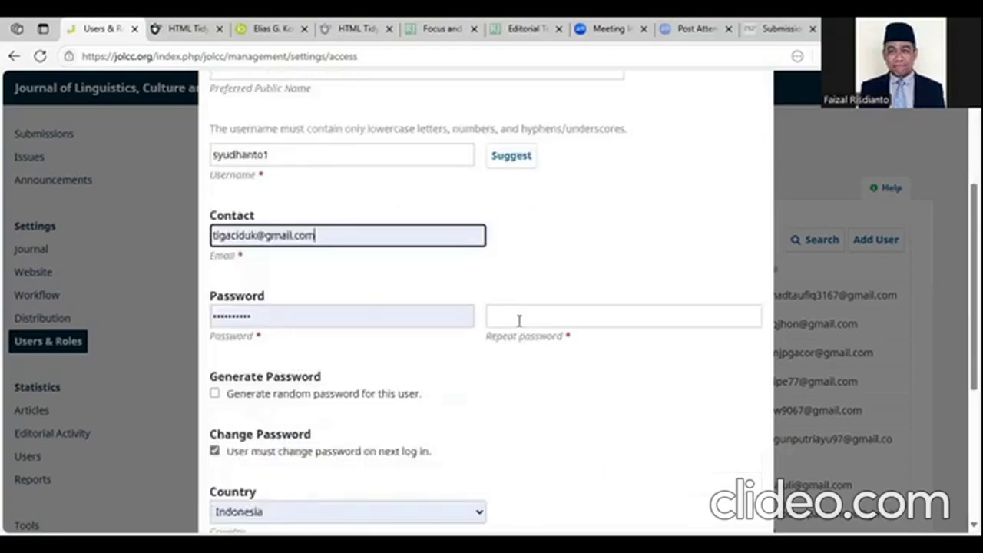
{"action": "left_click", "coordinate": [394, 316]}
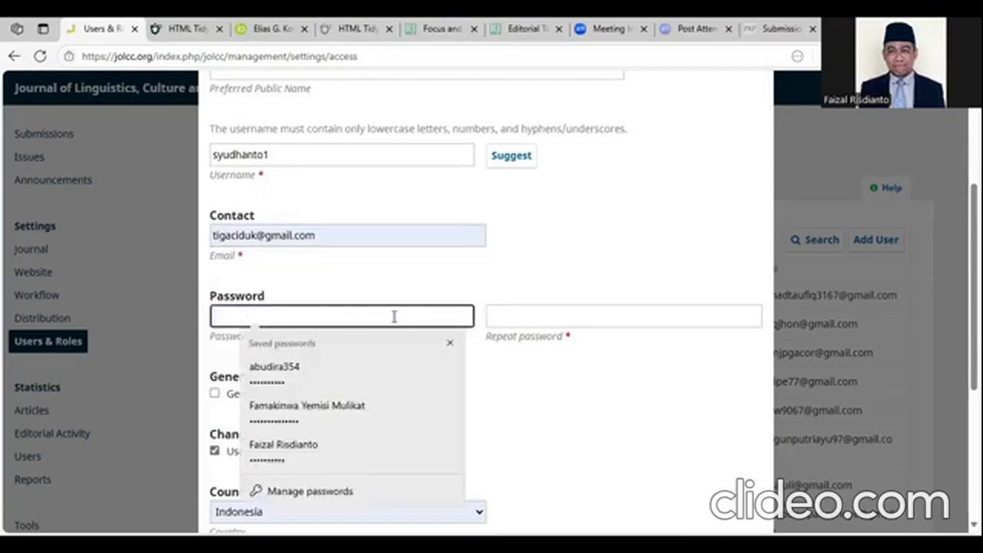
{"action": "left_click", "coordinate": [433, 296]}
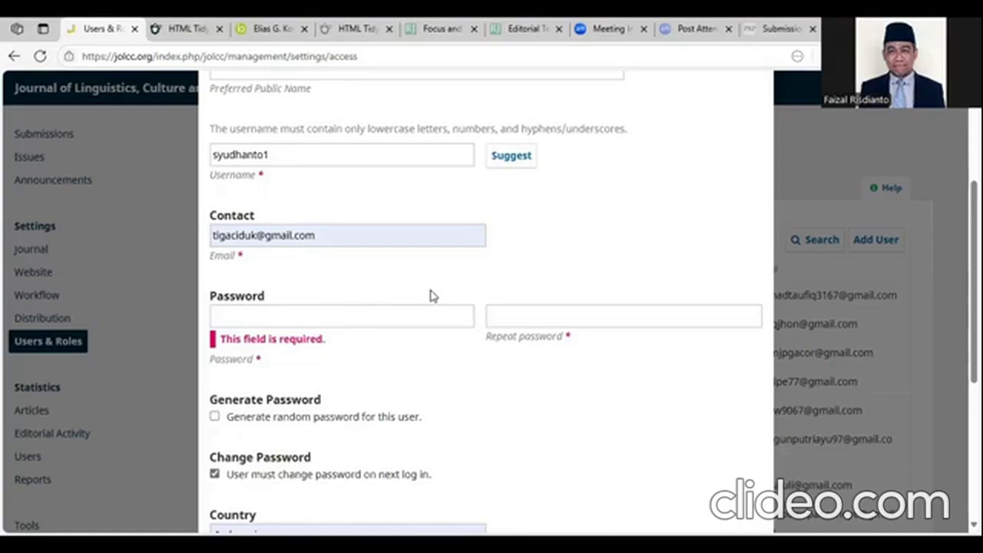
{"action": "left_click", "coordinate": [380, 317]}
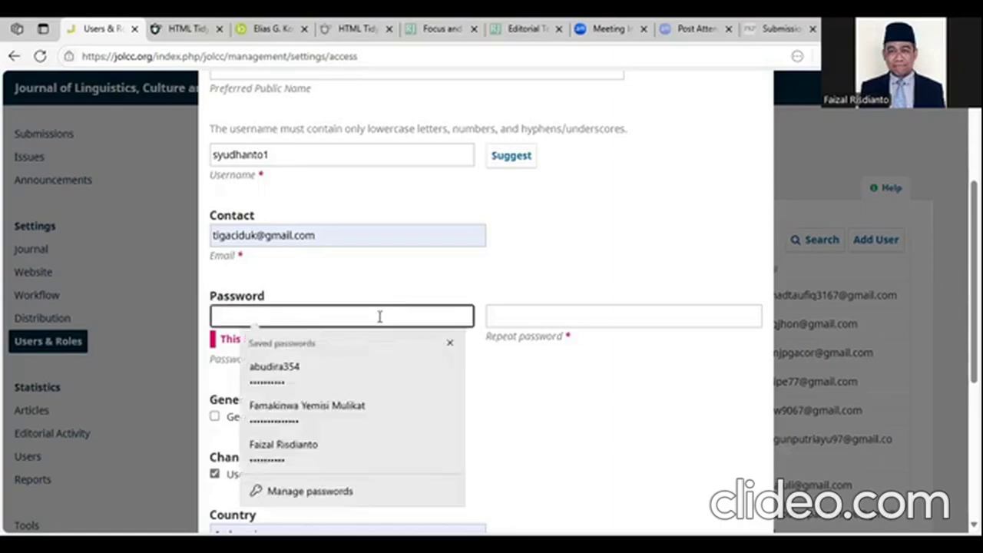
{"action": "type", "text": "1234567890"}
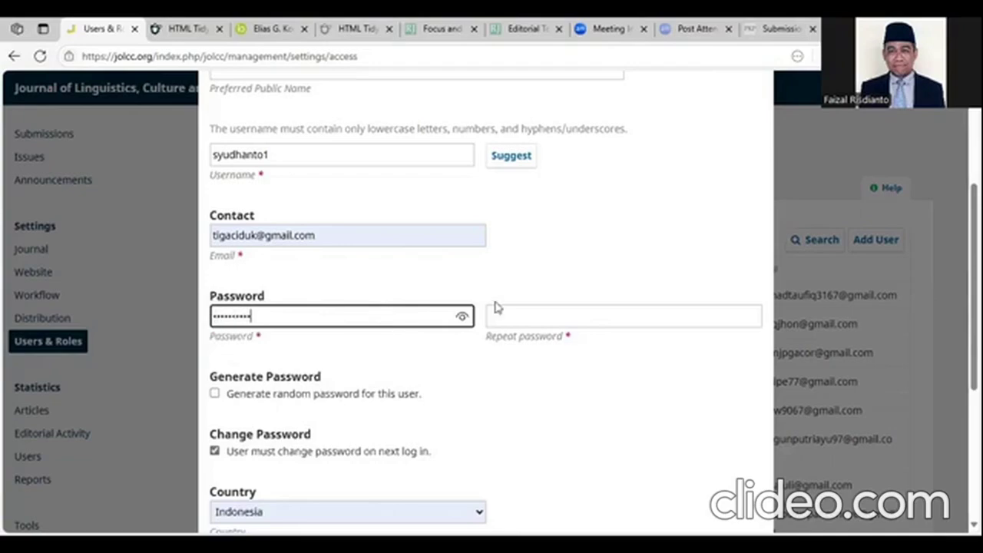
{"action": "left_click", "coordinate": [513, 314]}
{"action": "type", "text": "12345"}
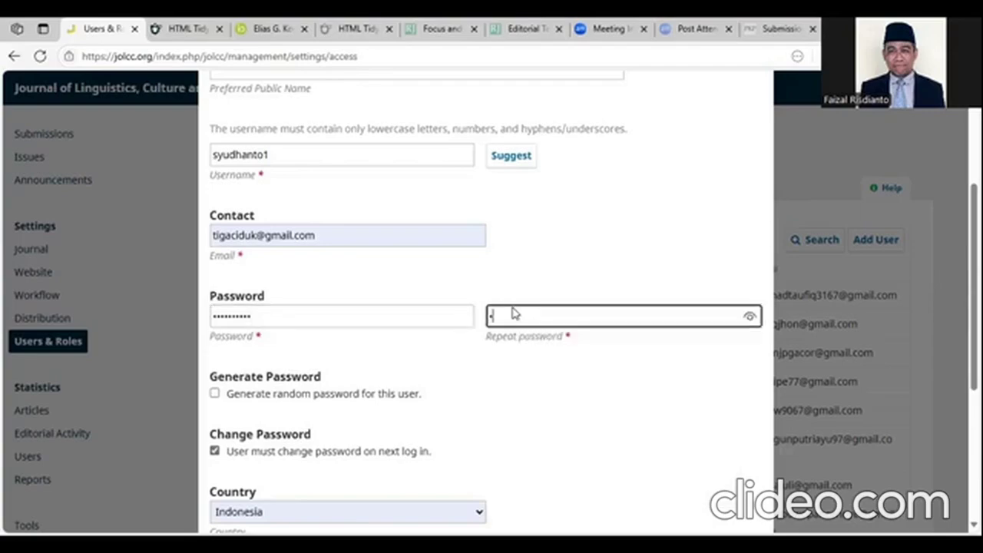
{"action": "type", "text": "67890"}
- Leave Generate random password unchecked and re-enter the password and its confirmation
{"action": "scroll", "coordinate": [507, 412], "scroll_direction": "down", "scroll_amount": 1}
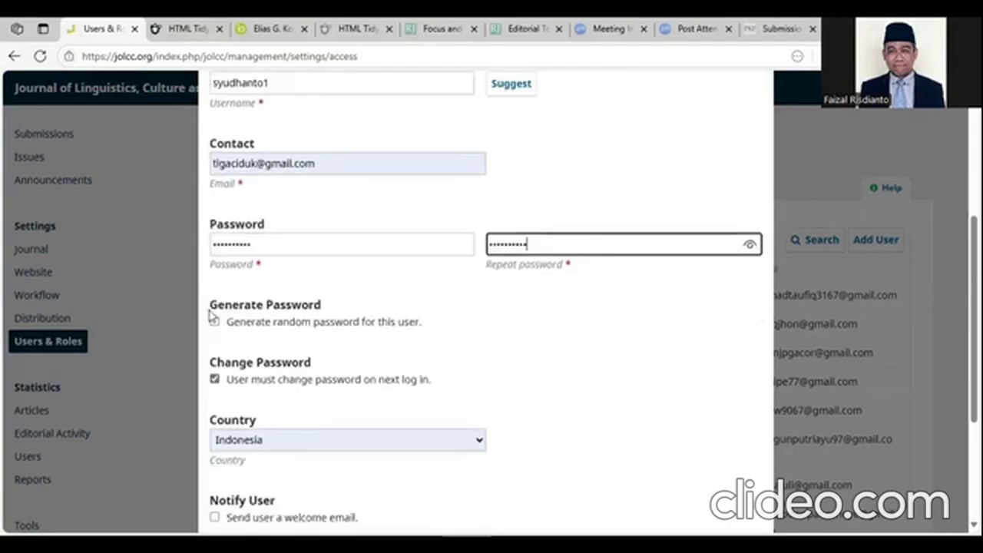
{"action": "left_click", "coordinate": [215, 322]}
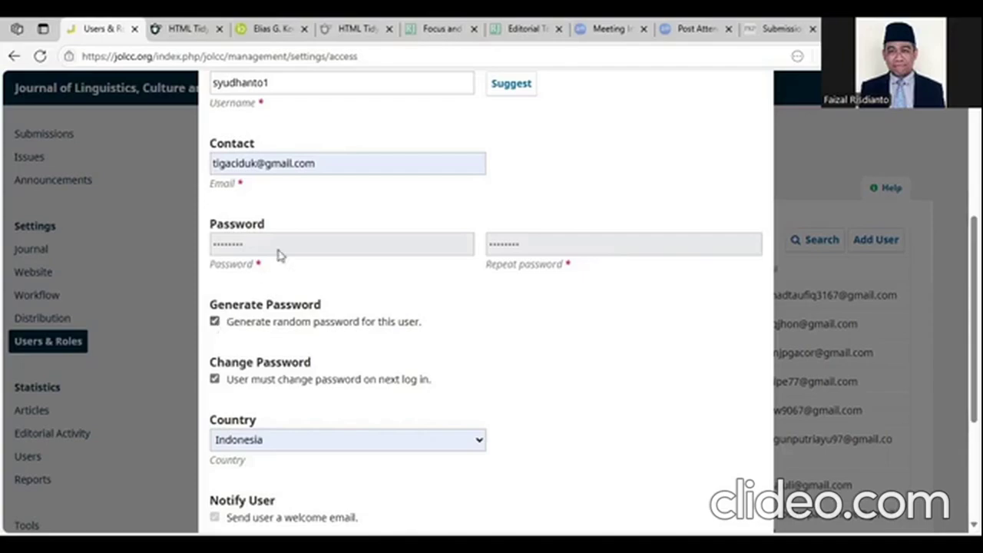
{"action": "left_click", "coordinate": [215, 322]}
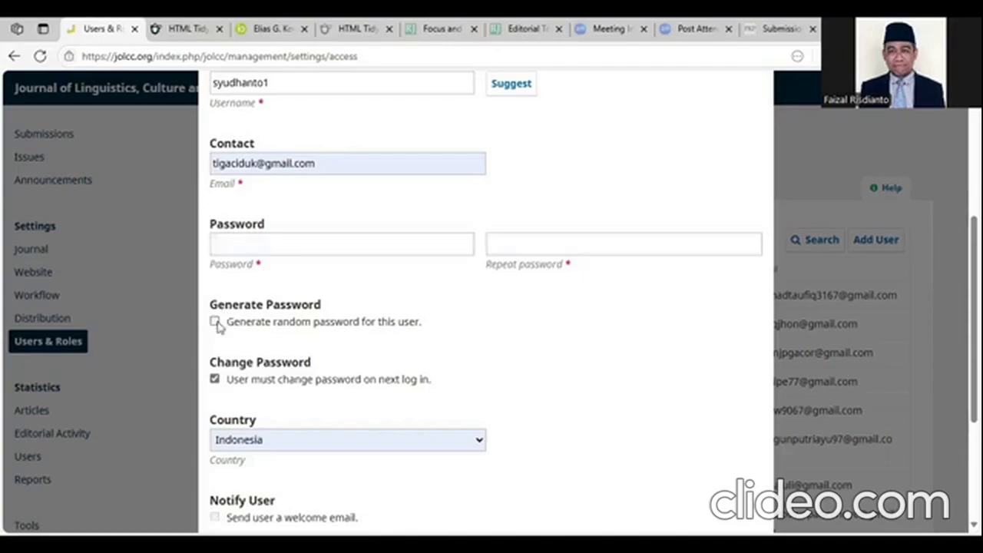
{"action": "left_click", "coordinate": [264, 246]}
{"action": "type", "text": "*******"}
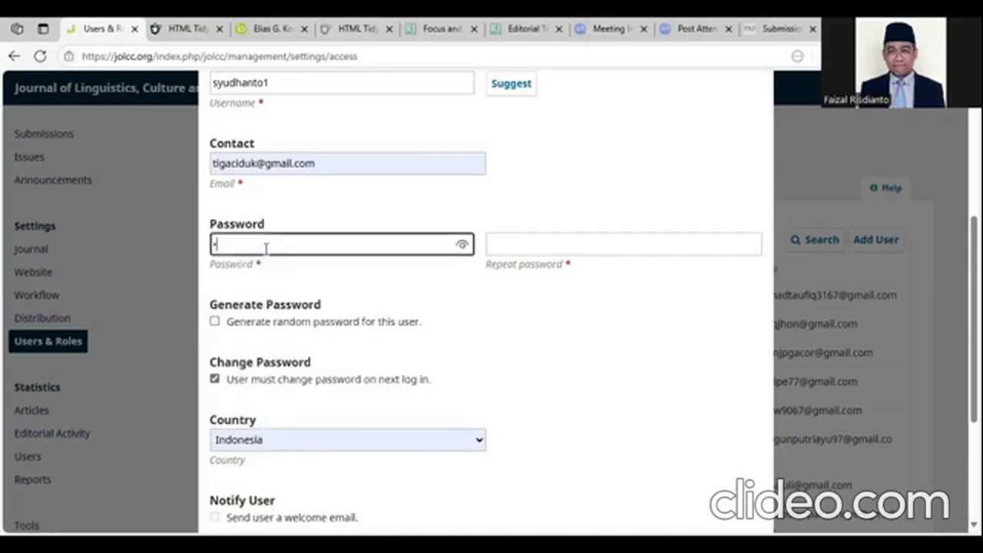
{"action": "type", "text": "***"}
{"action": "left_click", "coordinate": [523, 244]}
{"action": "type", "text": "*****"}
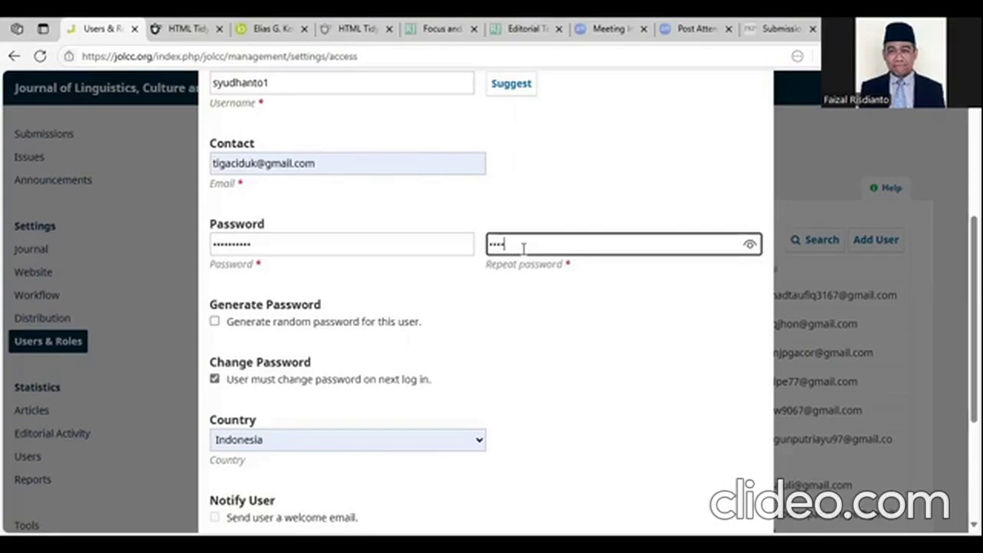
{"action": "type", "text": "*****"}
- Under More User Details, keep Country as Indonesia and tick English as working language
{"action": "scroll", "coordinate": [383, 257], "scroll_direction": "down", "scroll_amount": 3}
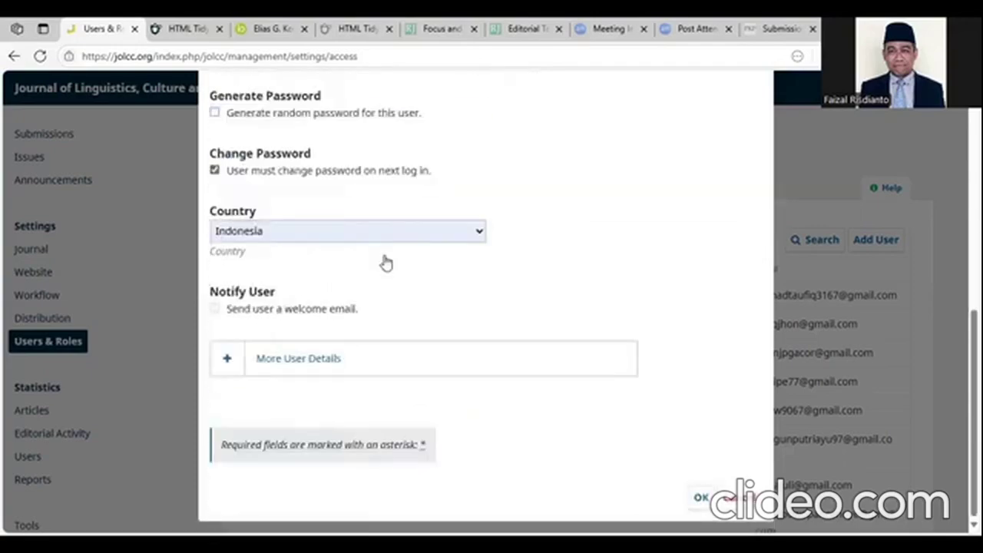
{"action": "left_click", "coordinate": [318, 358]}
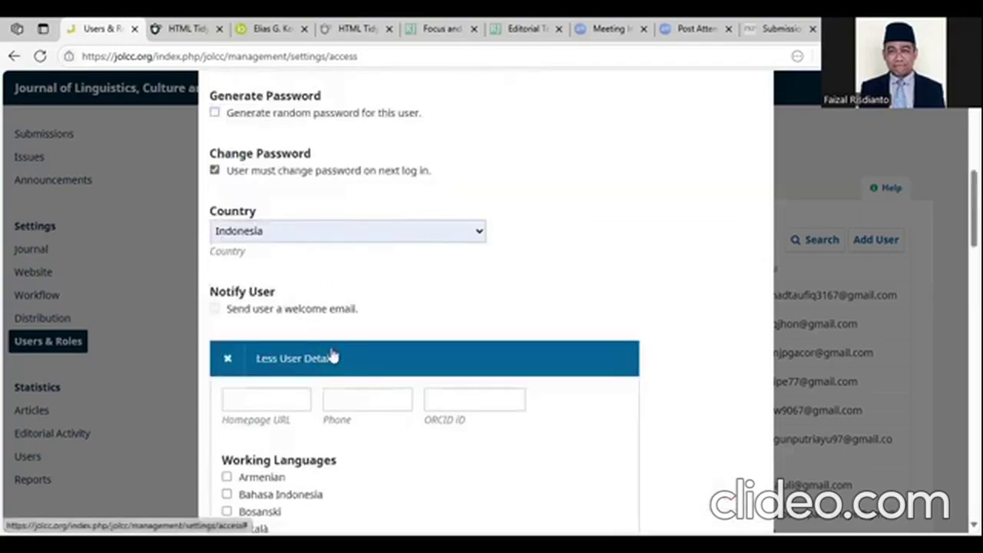
{"action": "left_click", "coordinate": [365, 235]}
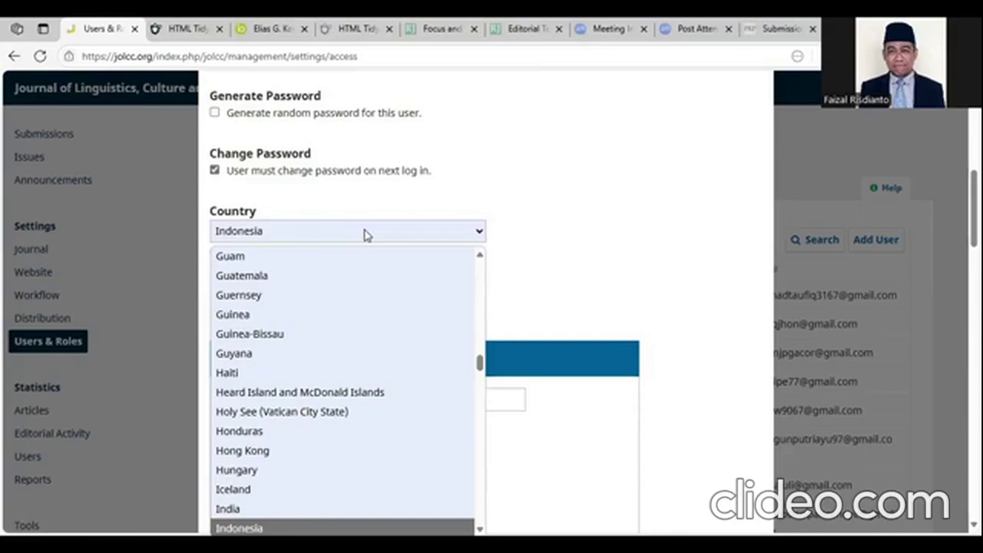
{"action": "left_click", "coordinate": [560, 237]}
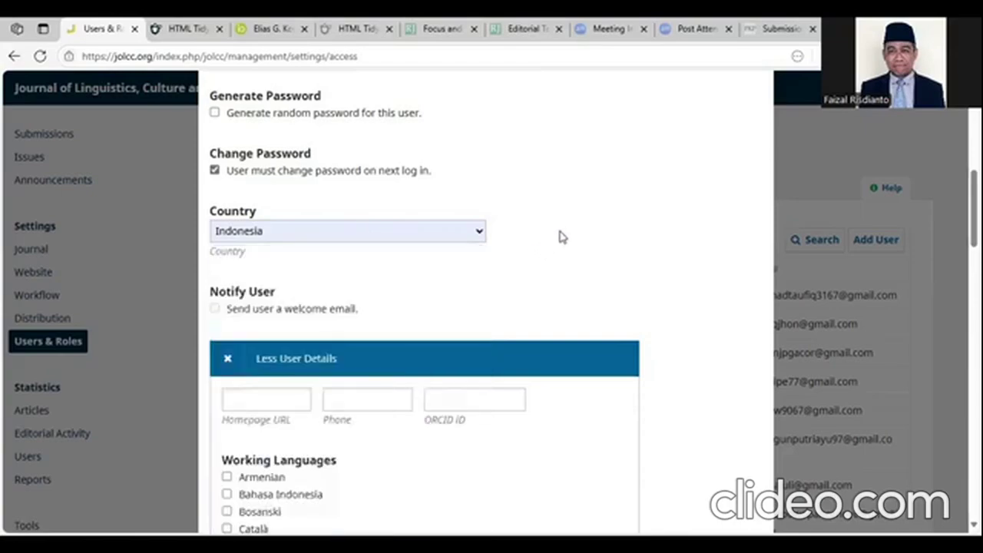
{"action": "scroll", "coordinate": [560, 236], "scroll_direction": "down", "scroll_amount": 4}
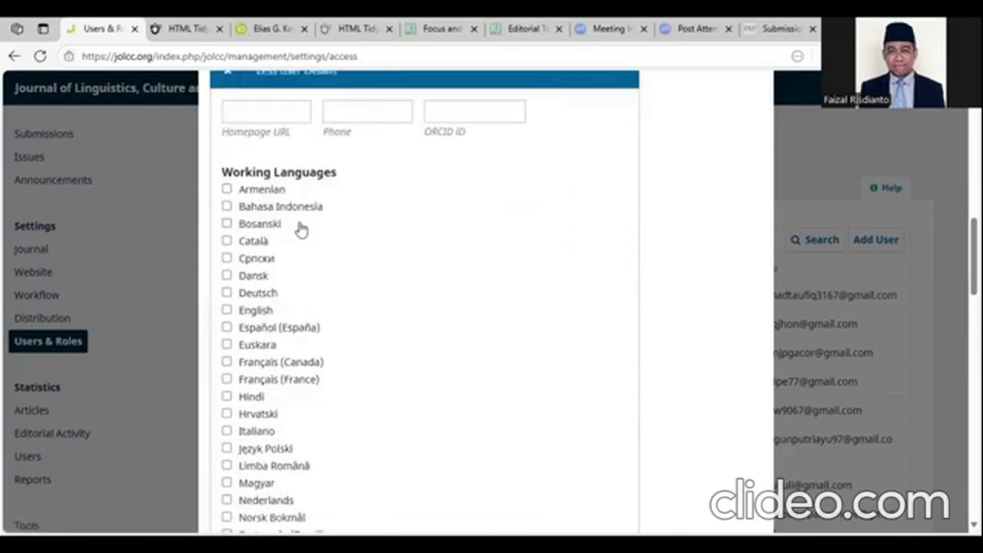
{"action": "left_click", "coordinate": [228, 310]}
{"action": "scroll", "coordinate": [440, 310], "scroll_direction": "down", "scroll_amount": 3}
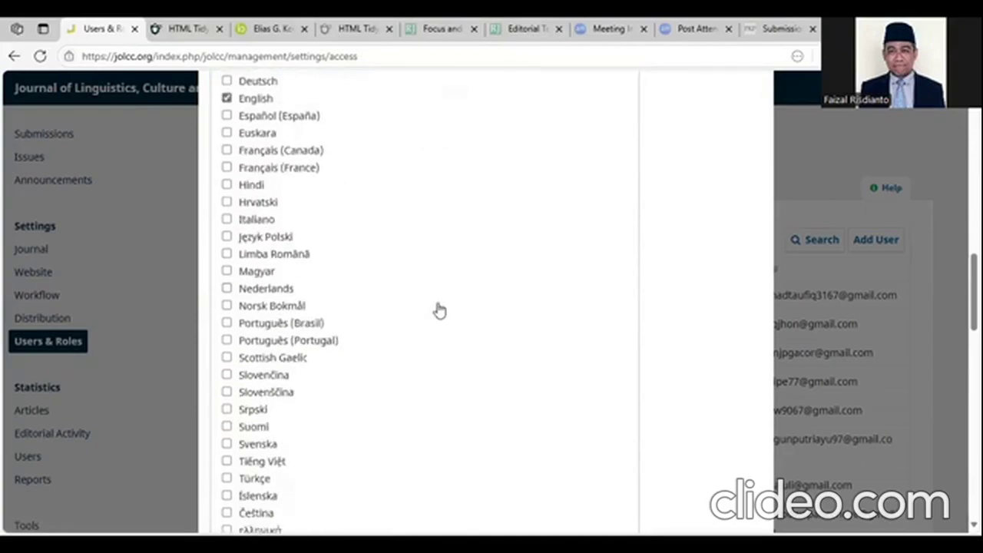
{"action": "scroll", "coordinate": [440, 311], "scroll_direction": "down", "scroll_amount": 9}
{"action": "scroll", "coordinate": [435, 299], "scroll_direction": "up", "scroll_amount": 2}
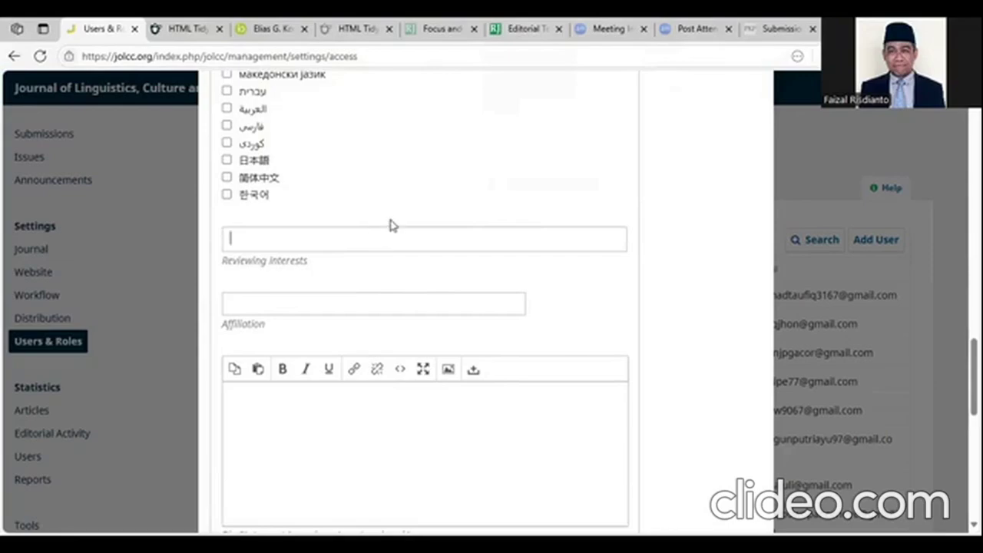
- Add reviewing interests Discourse analysis, semiotics and visual design, then switch to the Editorial Team tab
{"action": "type", "text": "Discourse"}
{"action": "type", "text": " anlays"}
{"action": "key", "text": "BackSpace"}
{"action": "key", "text": "BackSpace"}
{"action": "key", "text": "BackSpace"}
{"action": "key", "text": "BackSpace"}
{"action": "type", "text": "alysis"}
{"action": "key", "text": "Return"}
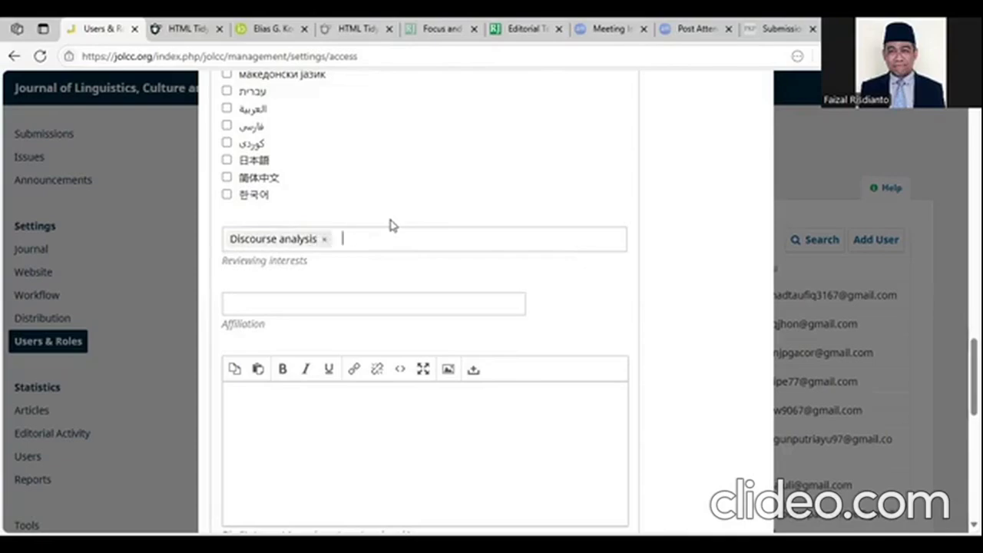
{"action": "type", "text": "semiotics"}
{"action": "key", "text": "Return"}
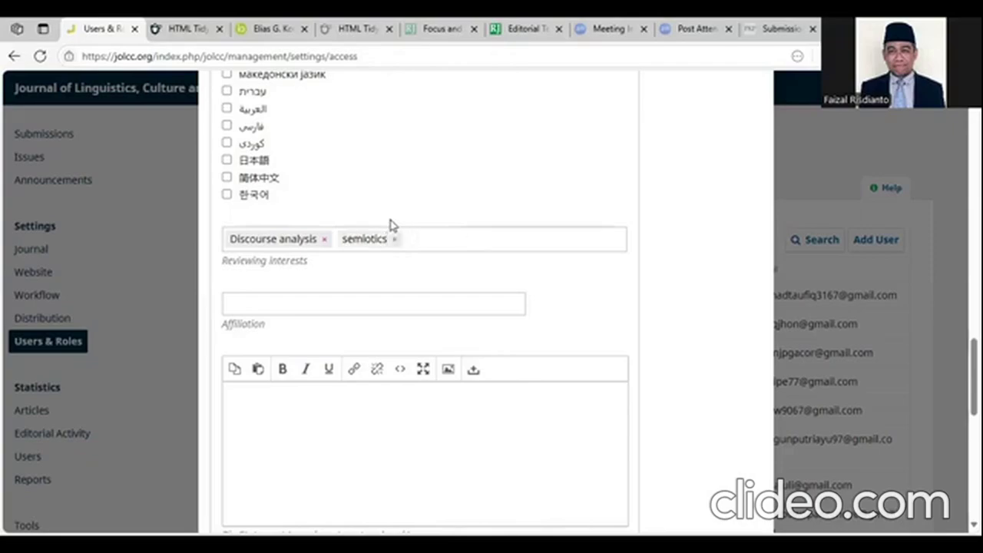
{"action": "type", "text": "gra"}
{"action": "key", "text": "BackSpace"}
{"action": "key", "text": "BackSpace"}
{"action": "key", "text": "BackSpace"}
{"action": "type", "text": "visual design"}
{"action": "key", "text": "Return"}
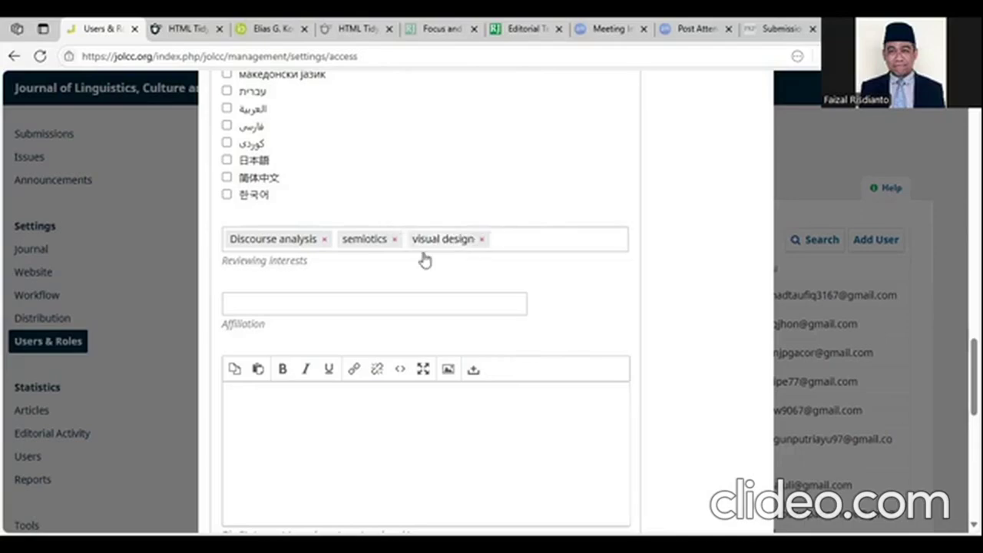
{"action": "left_click", "coordinate": [522, 26]}
- Copy the Graphic & Layout Editor's affiliation and return to the Add User form
{"action": "left_click_drag", "start_coordinate": [570, 359], "coordinate": [212, 358]}
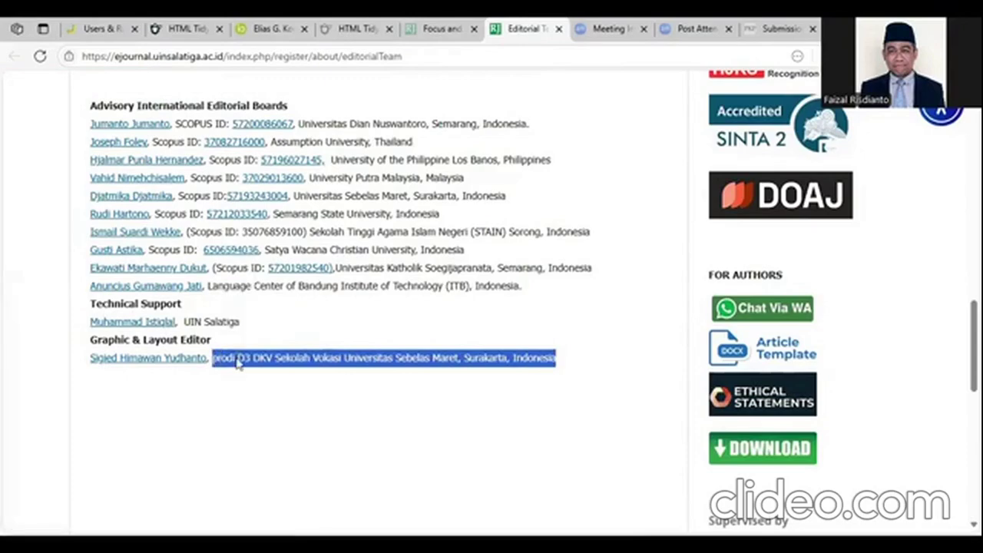
{"action": "right_click", "coordinate": [238, 358]}
{"action": "left_click", "coordinate": [355, 106]}
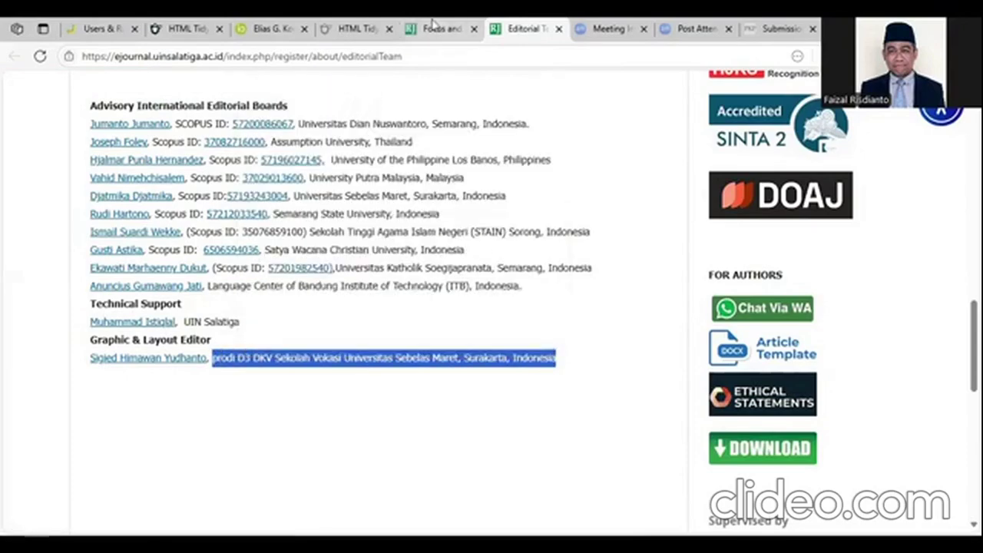
{"action": "left_click", "coordinate": [782, 28]}
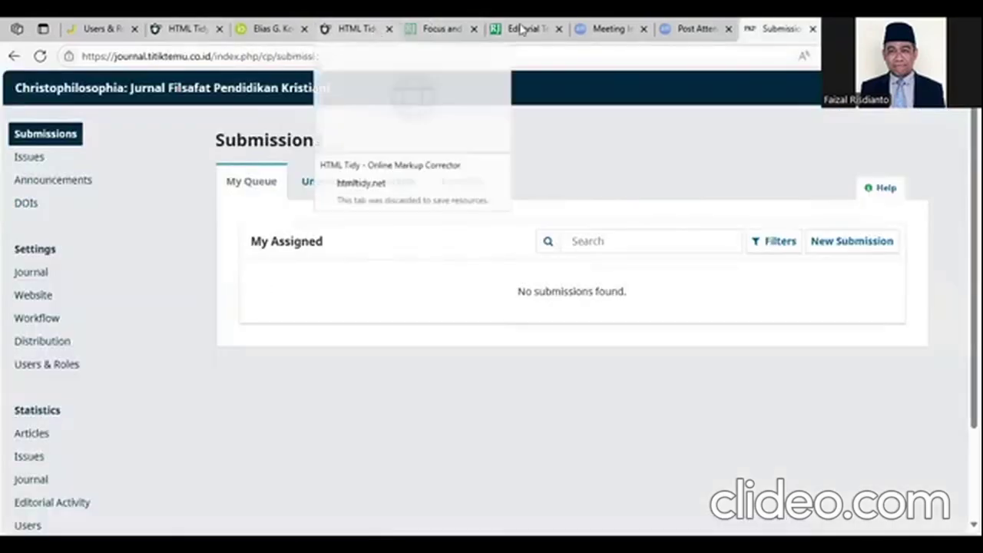
{"action": "left_click", "coordinate": [98, 28]}
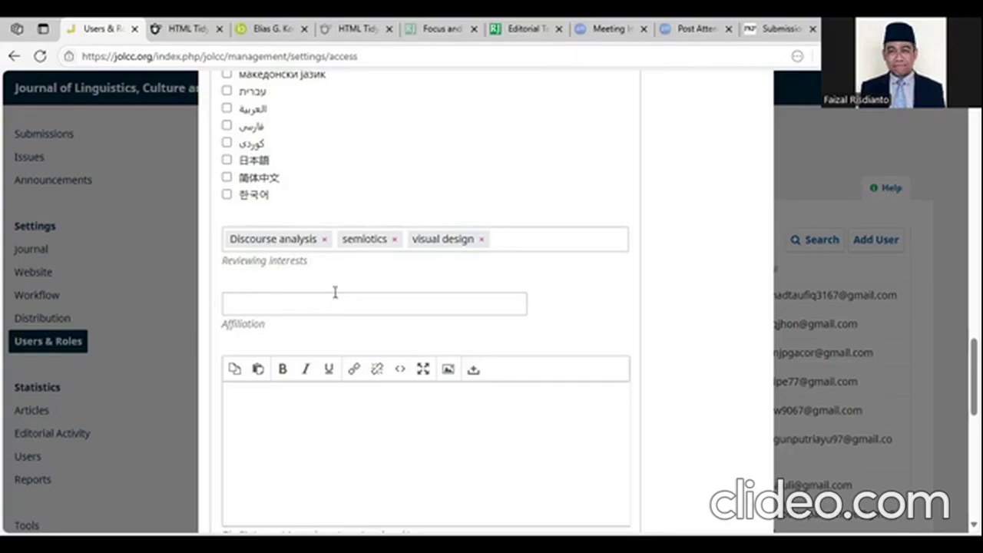
- Paste the Universitas Sebelas Maret affiliation and submit the details to reach Step #2 roles
{"action": "left_click", "coordinate": [308, 306]}
{"action": "right_click", "coordinate": [307, 306]}
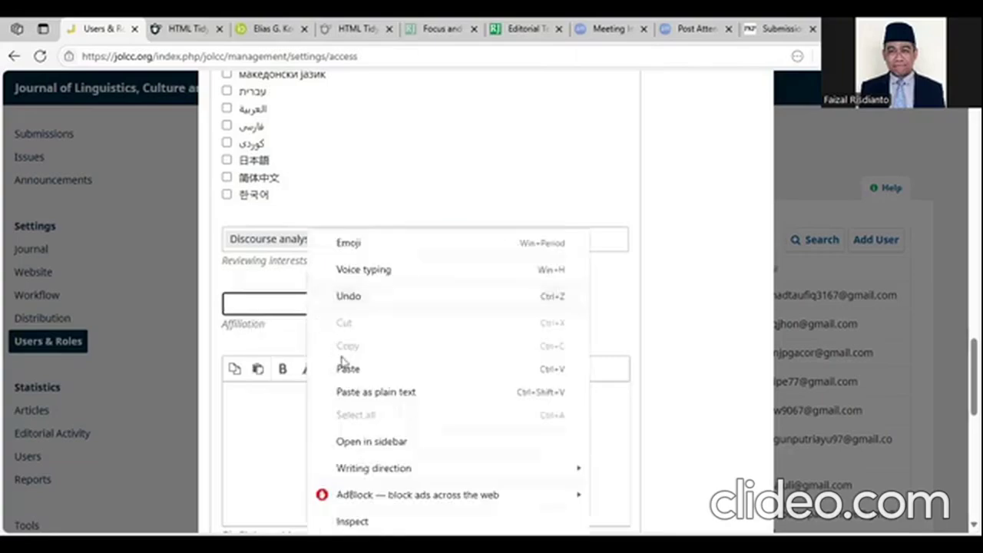
{"action": "left_click", "coordinate": [354, 376]}
{"action": "left_click", "coordinate": [572, 300]}
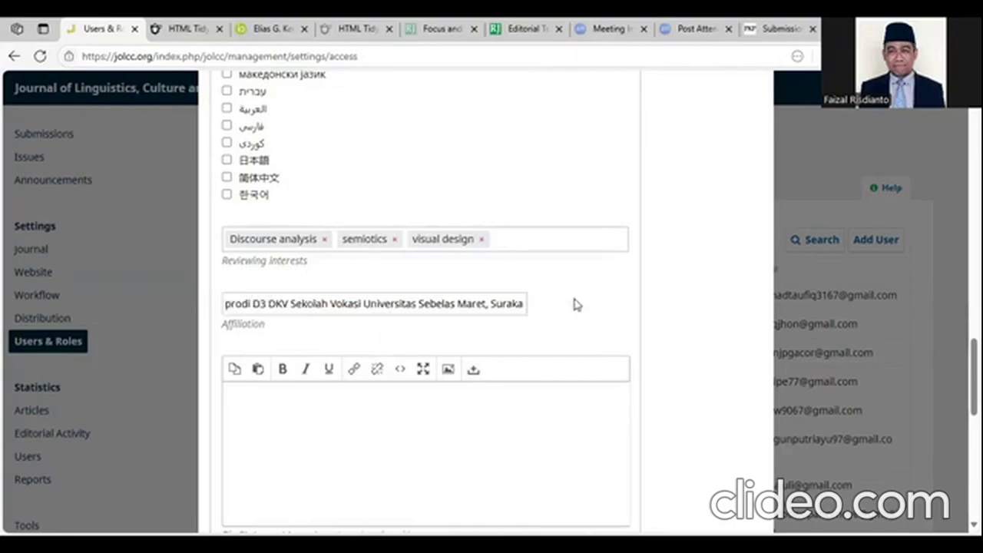
{"action": "scroll", "coordinate": [582, 309], "scroll_direction": "down", "scroll_amount": 3}
{"action": "scroll", "coordinate": [580, 309], "scroll_direction": "down", "scroll_amount": 5}
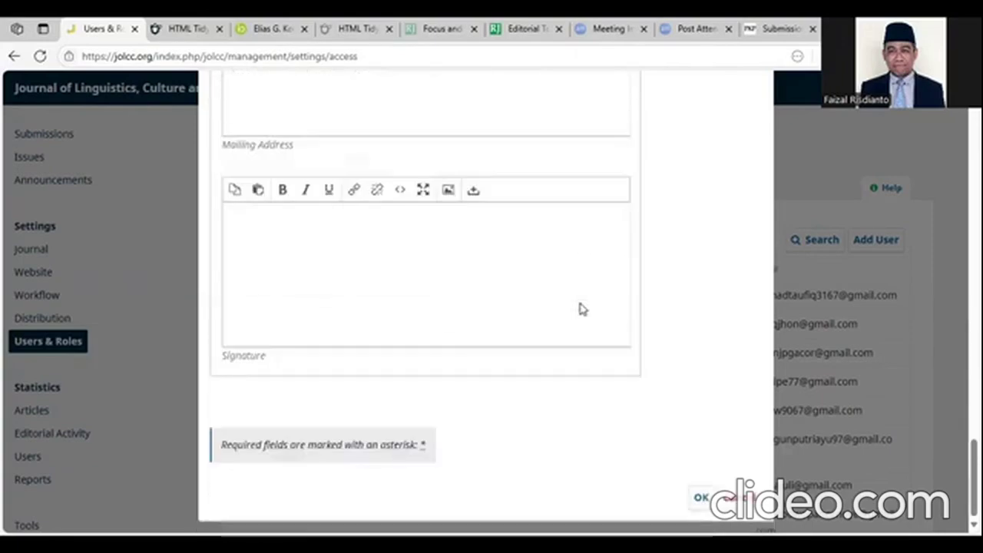
{"action": "scroll", "coordinate": [579, 307], "scroll_direction": "up", "scroll_amount": 3}
{"action": "scroll", "coordinate": [555, 300], "scroll_direction": "up", "scroll_amount": 3}
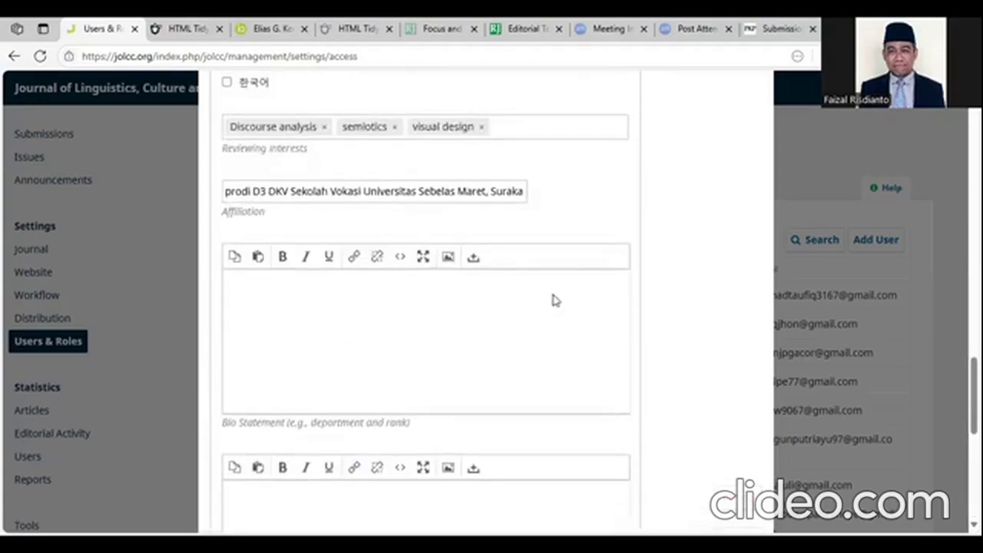
{"action": "scroll", "coordinate": [564, 292], "scroll_direction": "down", "scroll_amount": 6}
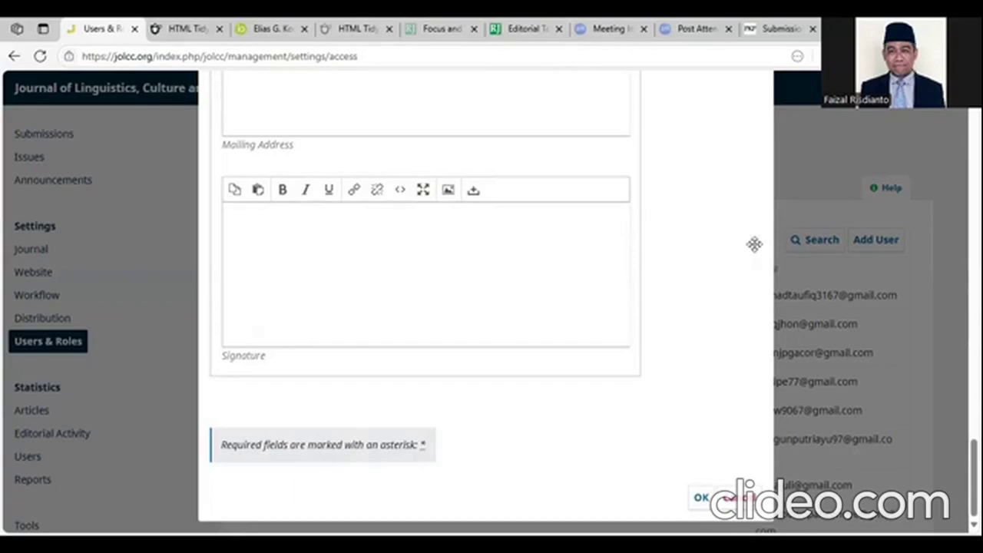
{"action": "left_click", "coordinate": [699, 498]}
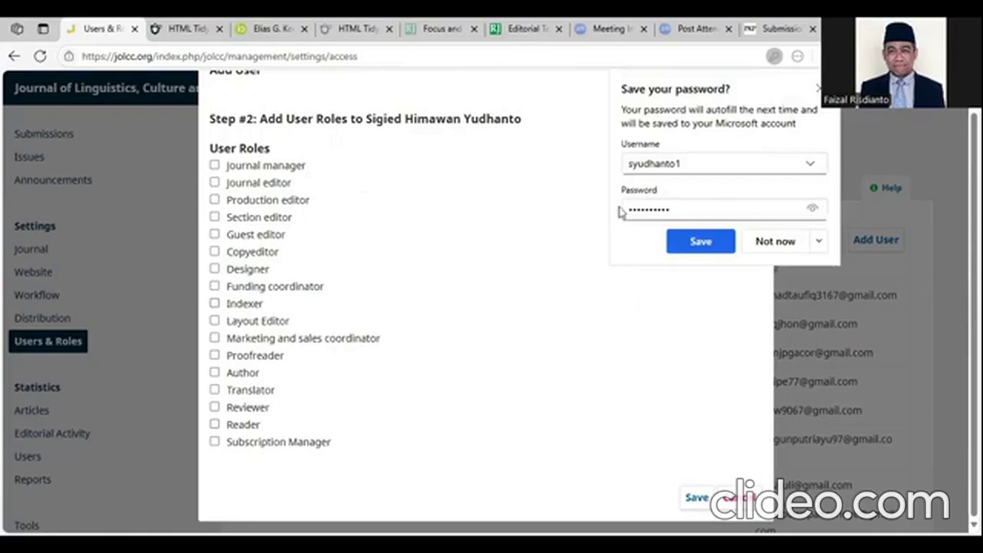
- Dismiss the save-password prompt and give the new user the Section editor role
{"action": "left_click", "coordinate": [375, 299]}
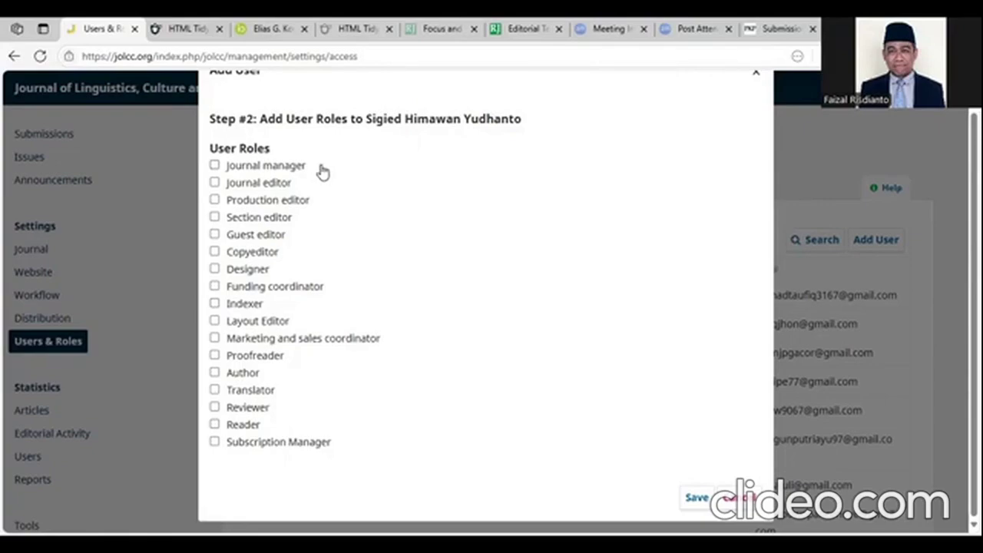
{"action": "left_click", "coordinate": [215, 218]}
{"action": "left_click", "coordinate": [215, 220]}
{"action": "left_click", "coordinate": [216, 183]}
{"action": "left_click", "coordinate": [215, 166]}
{"action": "left_click", "coordinate": [215, 166]}
{"action": "left_click", "coordinate": [215, 183]}
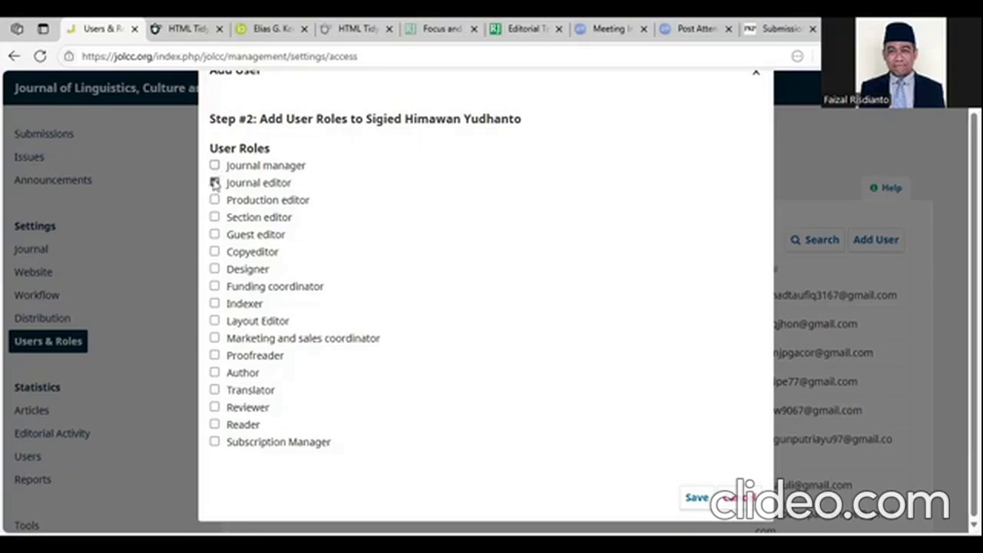
{"action": "left_click", "coordinate": [215, 218]}
{"action": "left_click", "coordinate": [216, 408]}
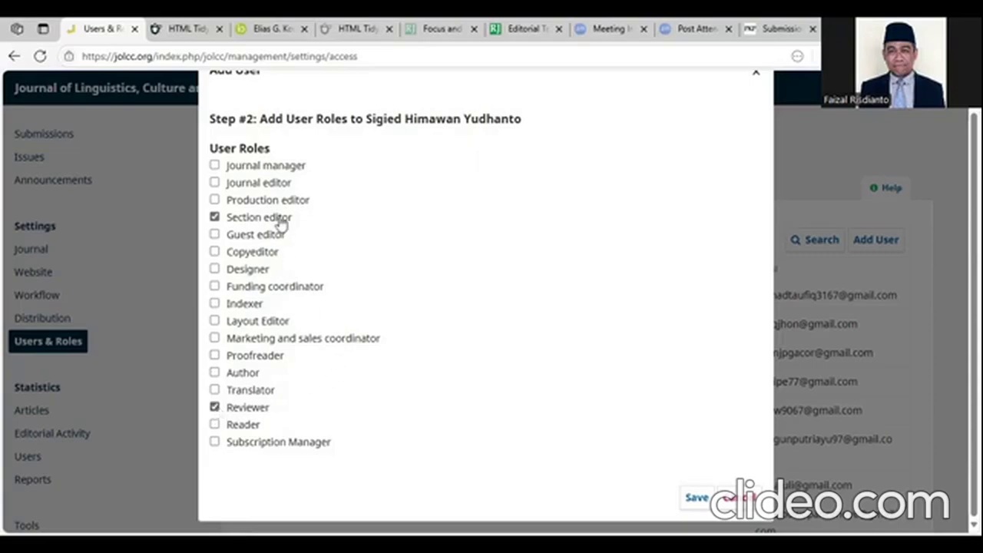
{"action": "left_click", "coordinate": [216, 408]}
{"action": "left_click", "coordinate": [214, 219]}
{"action": "left_click", "coordinate": [216, 408]}
{"action": "left_click", "coordinate": [215, 408]}
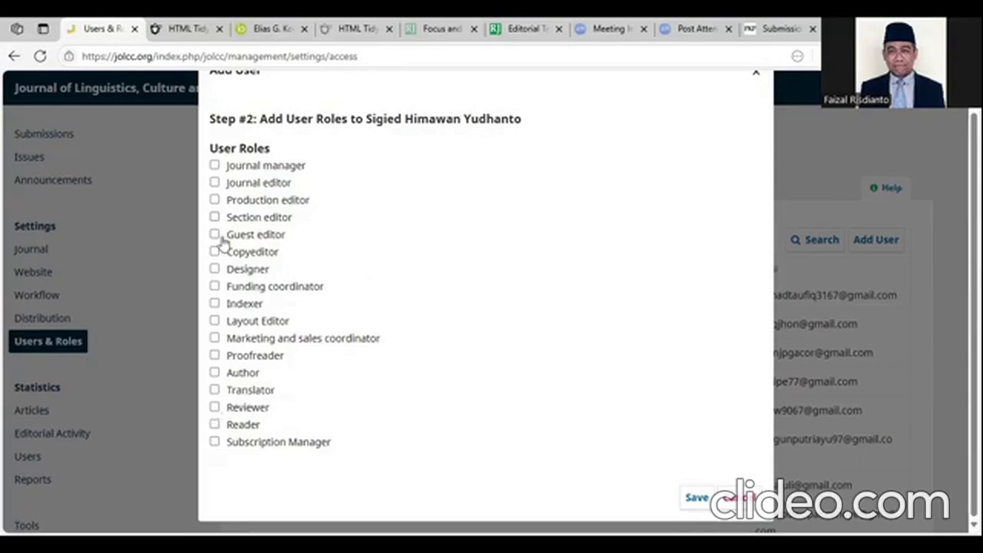
{"action": "left_click", "coordinate": [214, 217]}
- Add the Author and Reader roles and save the user
{"action": "left_click", "coordinate": [216, 374]}
{"action": "left_click", "coordinate": [215, 425]}
{"action": "left_click", "coordinate": [695, 497]}
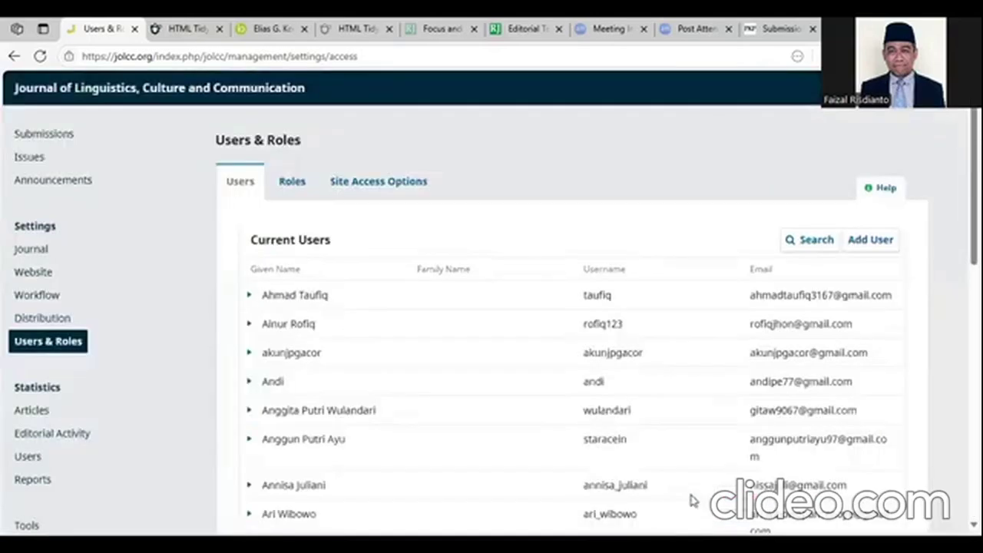
- Search the Current Users list for the new user's given name
{"action": "left_click", "coordinate": [811, 239]}
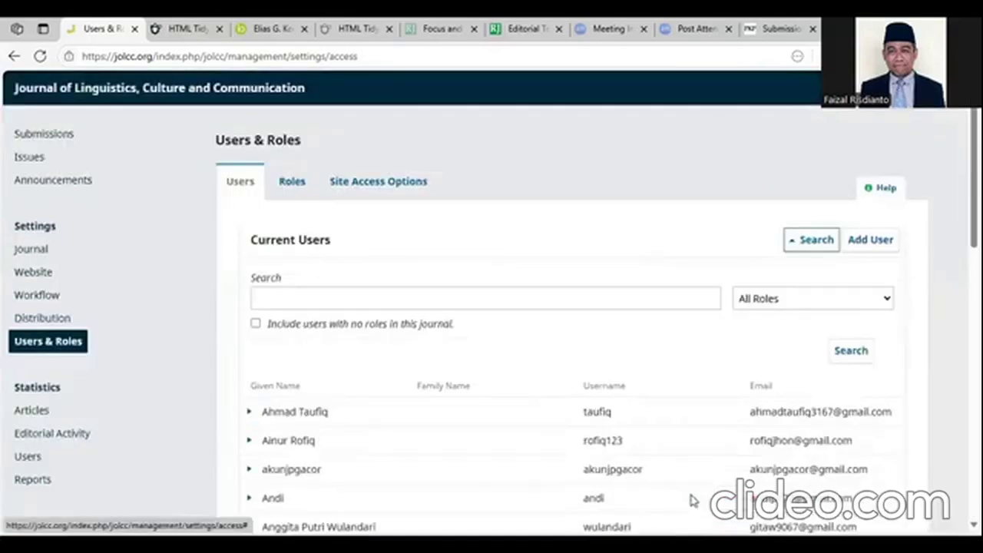
{"action": "left_click", "coordinate": [525, 301]}
{"action": "type", "text": "sigied"}
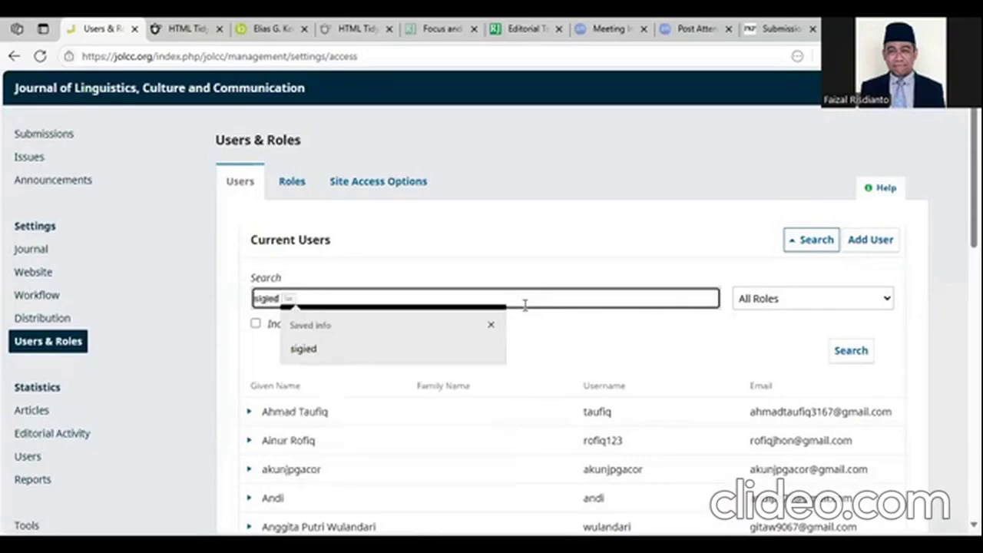
{"action": "left_click", "coordinate": [454, 350]}
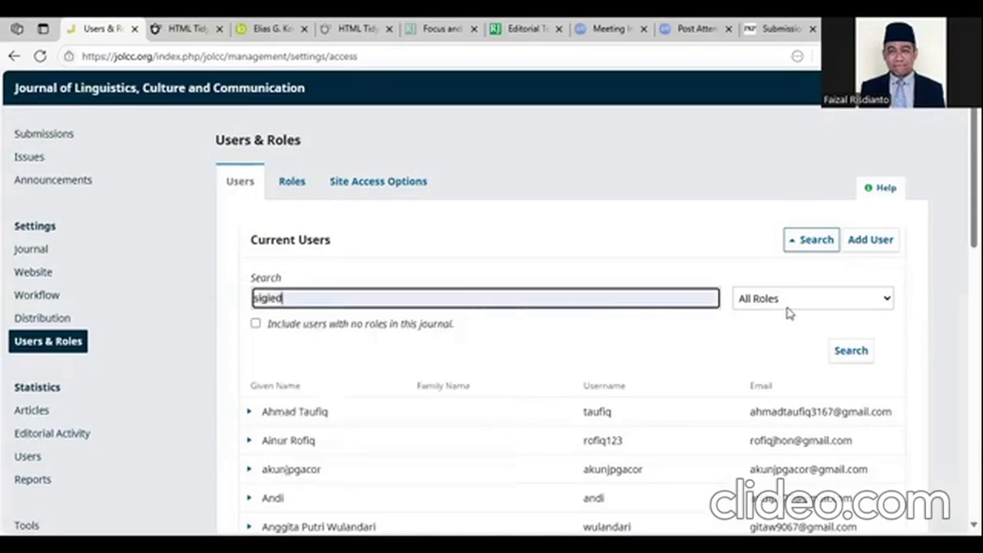
{"action": "left_click", "coordinate": [851, 351]}
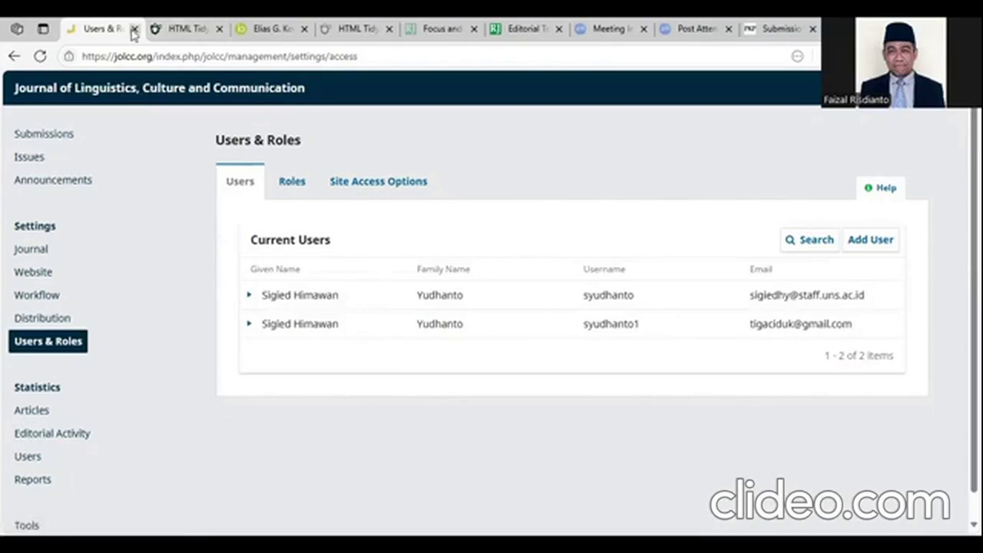
- Scroll through the HTML Tidy reviewer list, then bring up the second HTML Tidy tab
{"action": "left_click", "coordinate": [687, 31]}
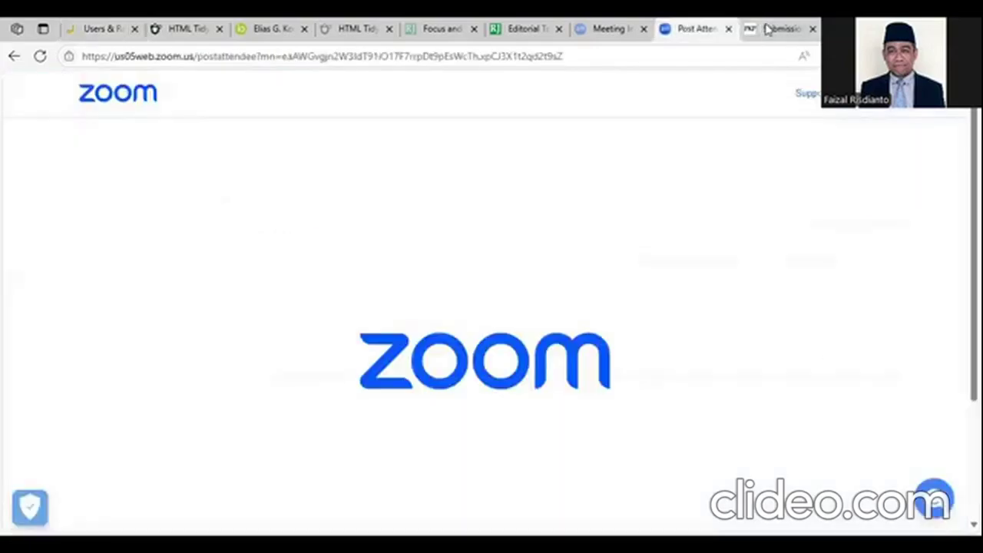
{"action": "left_click", "coordinate": [771, 29]}
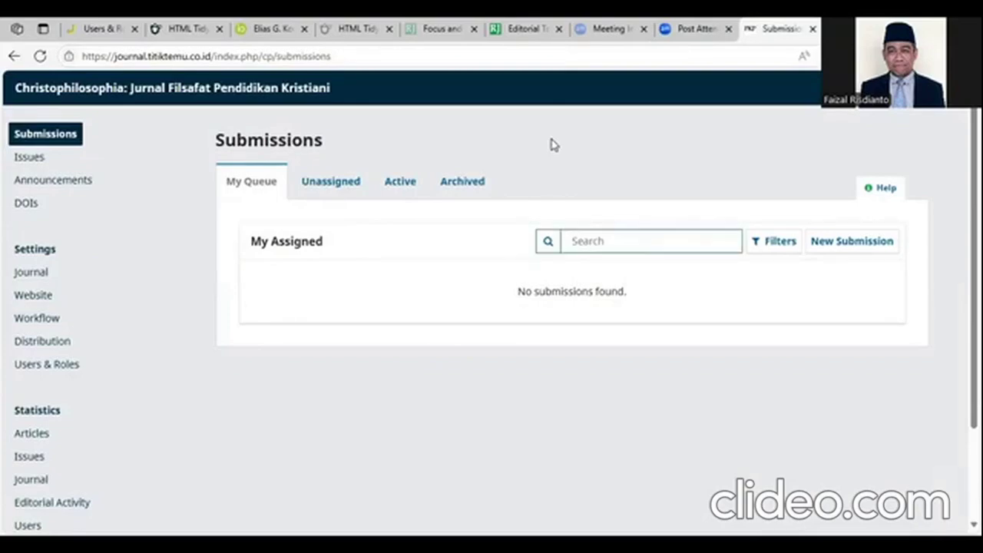
{"action": "left_click", "coordinate": [192, 30]}
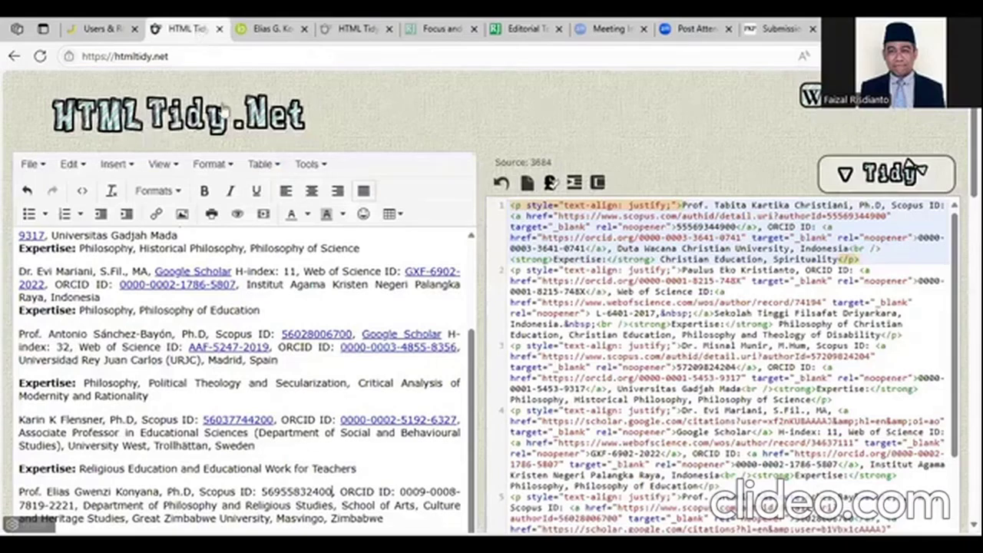
{"action": "scroll", "coordinate": [371, 288], "scroll_direction": "down", "scroll_amount": 1}
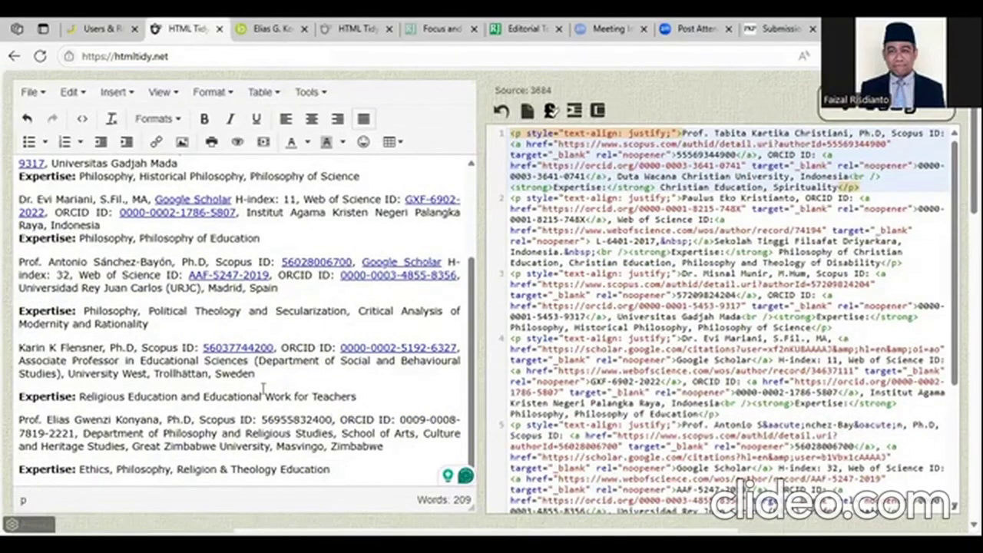
{"action": "scroll", "coordinate": [298, 305], "scroll_direction": "up", "scroll_amount": 2}
{"action": "scroll", "coordinate": [298, 305], "scroll_direction": "down", "scroll_amount": 2}
{"action": "scroll", "coordinate": [305, 388], "scroll_direction": "up", "scroll_amount": 2}
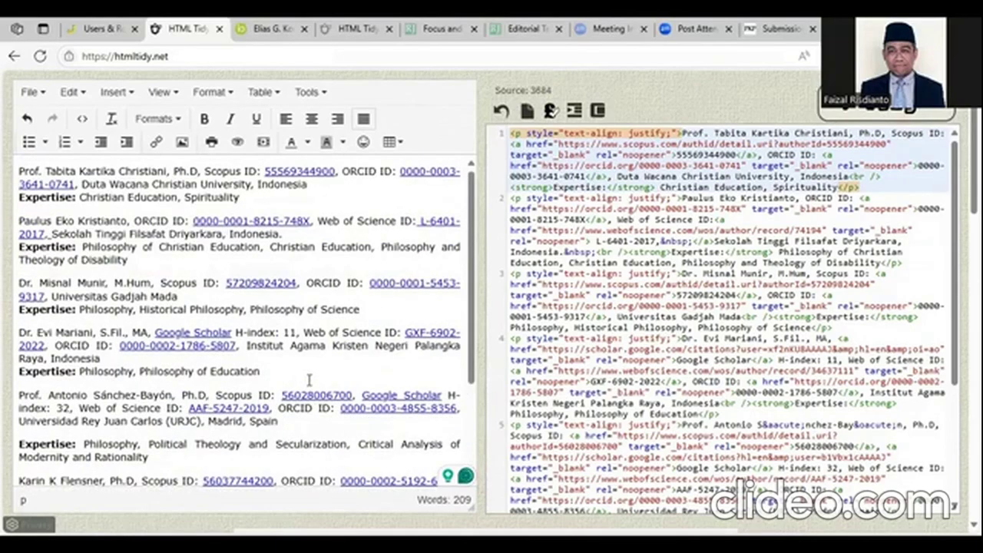
{"action": "scroll", "coordinate": [310, 378], "scroll_direction": "down", "scroll_amount": 2}
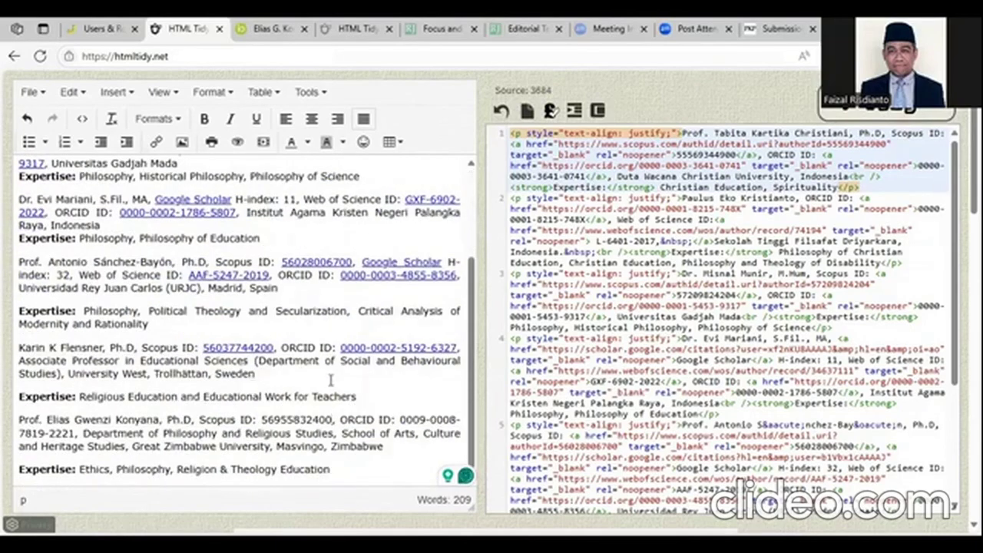
{"action": "scroll", "coordinate": [288, 438], "scroll_direction": "down", "scroll_amount": 3}
{"action": "scroll", "coordinate": [285, 331], "scroll_direction": "up", "scroll_amount": 1}
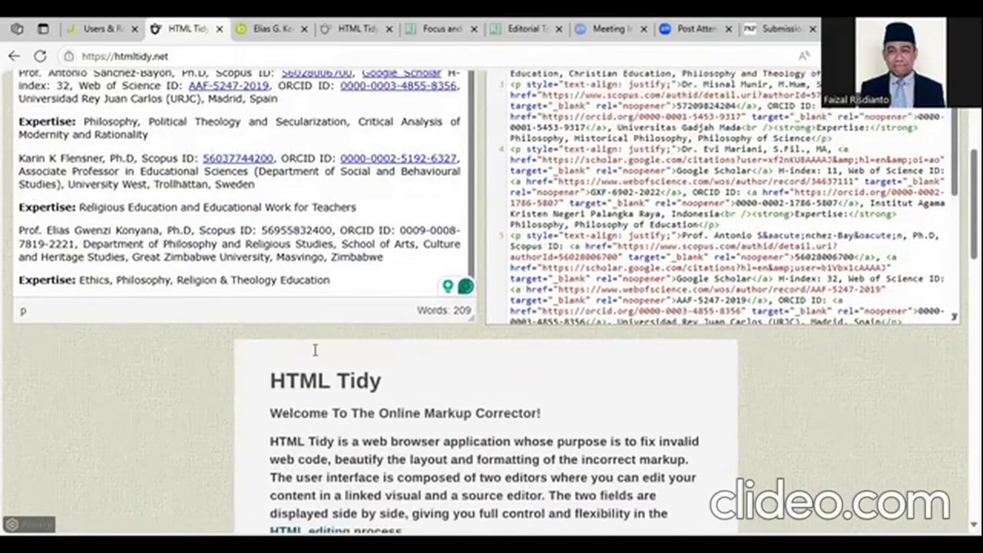
{"action": "scroll", "coordinate": [322, 331], "scroll_direction": "up", "scroll_amount": 1}
{"action": "left_click", "coordinate": [366, 31]}
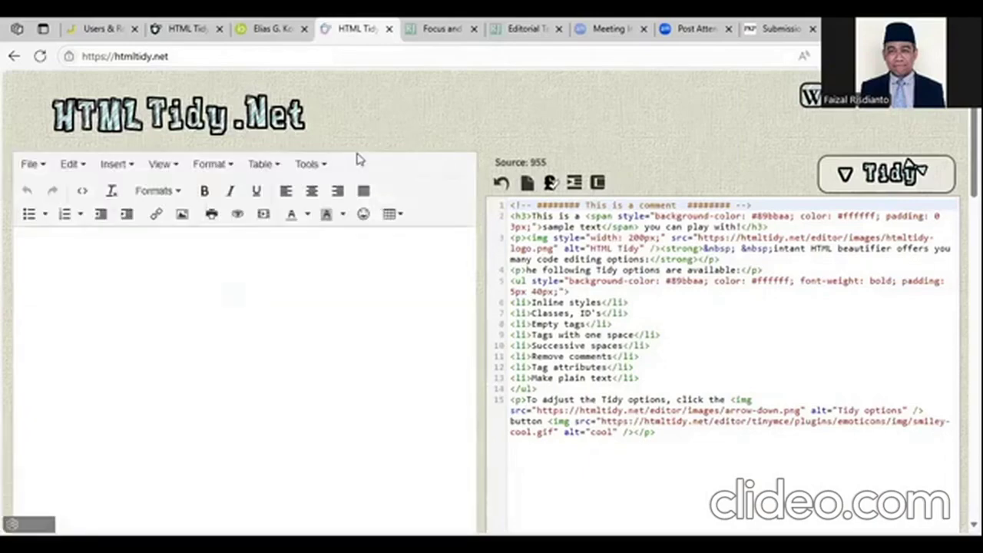
- Type a reviewer's name with 'SCOPUS ID:007' and select 007 to make it a link
{"action": "left_click", "coordinate": [521, 227]}
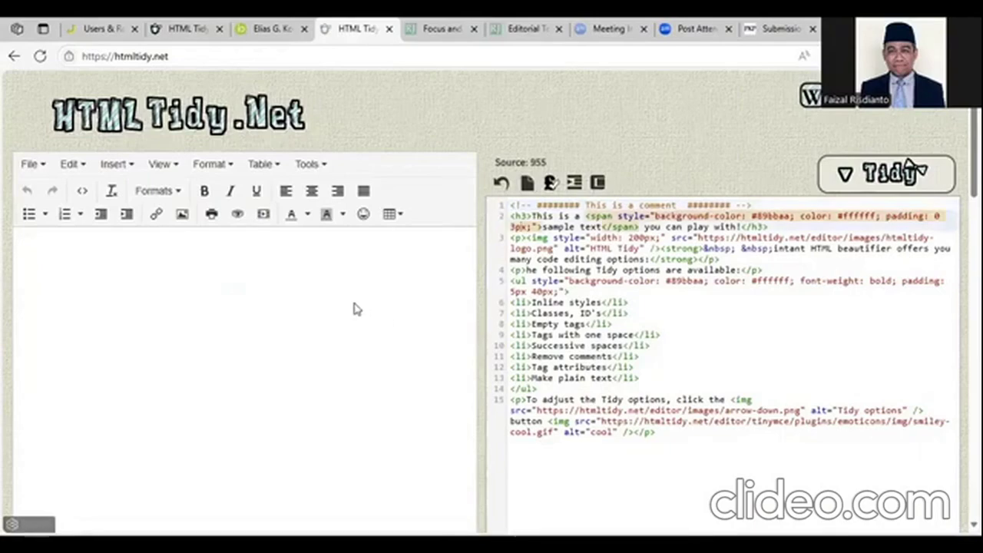
{"action": "left_click", "coordinate": [364, 260]}
{"action": "type", "text": "SCPI"}
{"action": "key", "text": "BackSpace"}
{"action": "key", "text": "BackSpace"}
{"action": "type", "text": "P"}
{"action": "key", "text": "BackSpace"}
{"action": "type", "text": "O"}
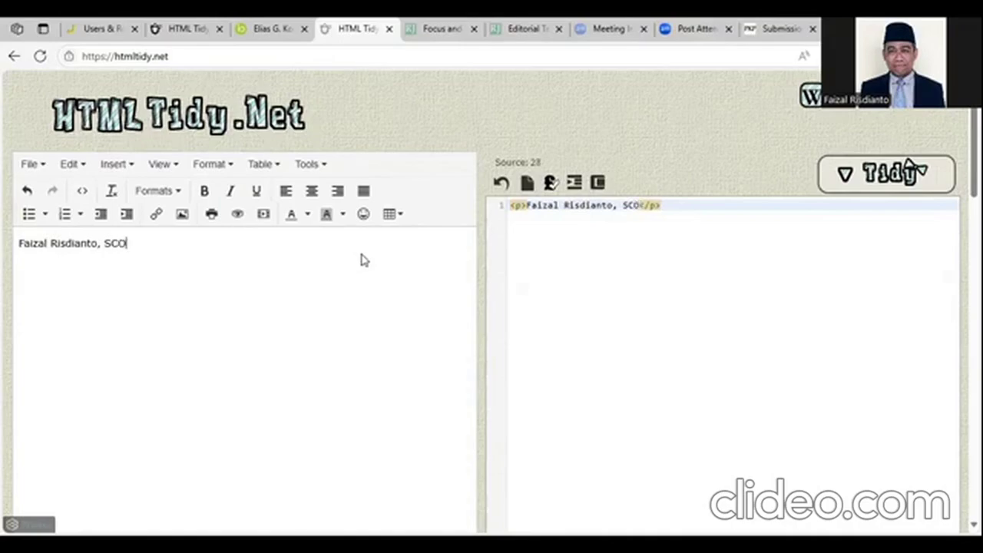
{"action": "type", "text": "PUS ID:"}
{"action": "key", "text": "BackSpace"}
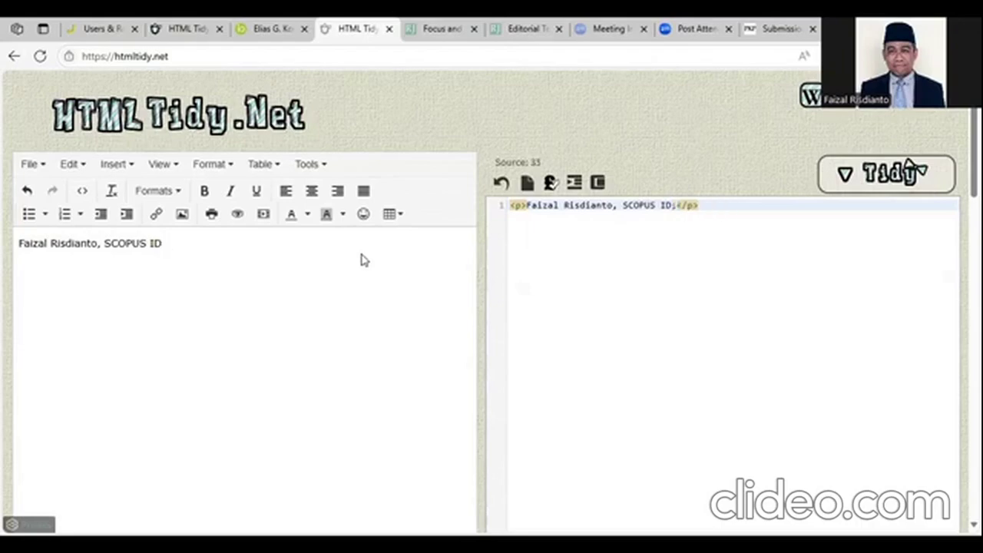
{"action": "type", "text": "007"}
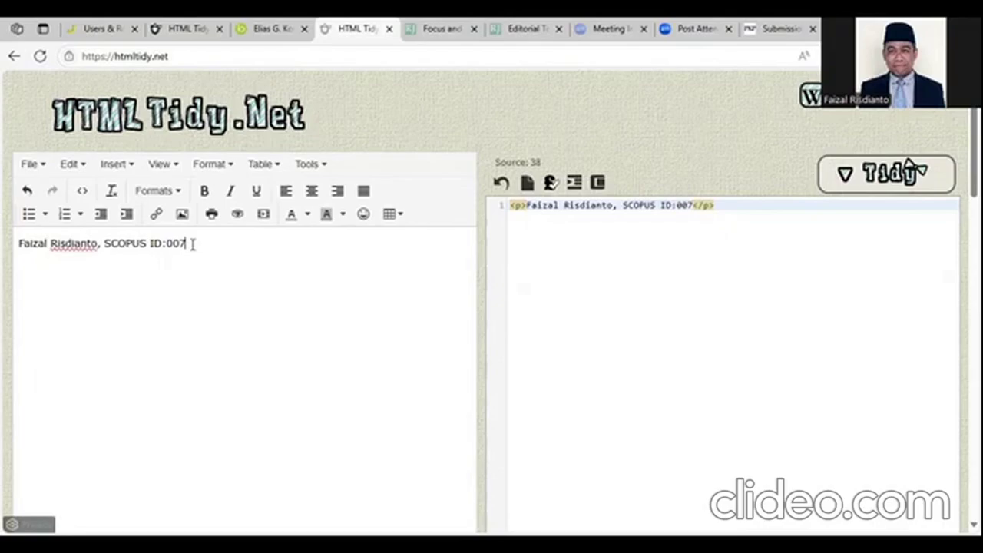
{"action": "left_click_drag", "start_coordinate": [187, 242], "coordinate": [166, 243]}
{"action": "left_click", "coordinate": [156, 215]}
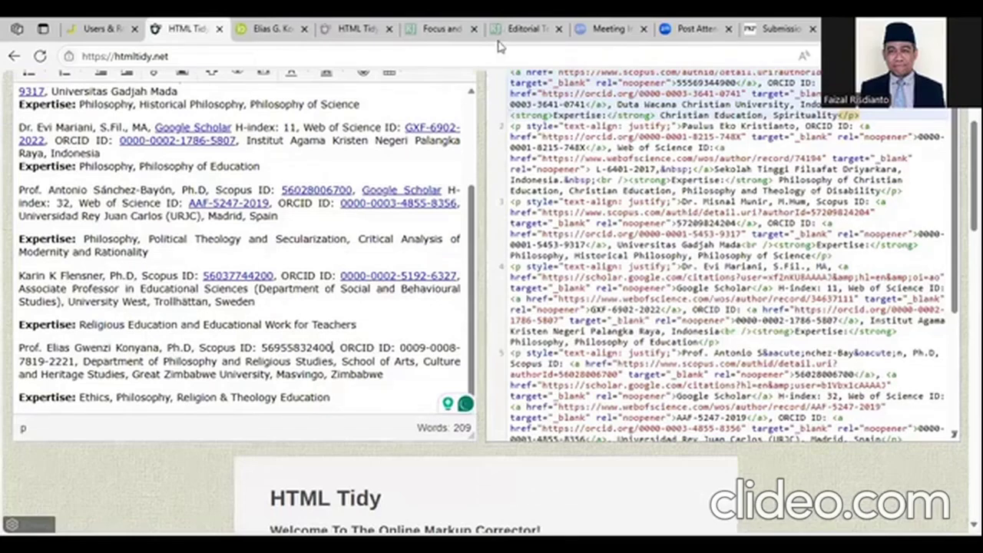
- Open a Scopus author profile from a Scopus ID link on the Editorial Team page
{"action": "left_click_drag", "start_coordinate": [333, 348], "coordinate": [261, 344]}
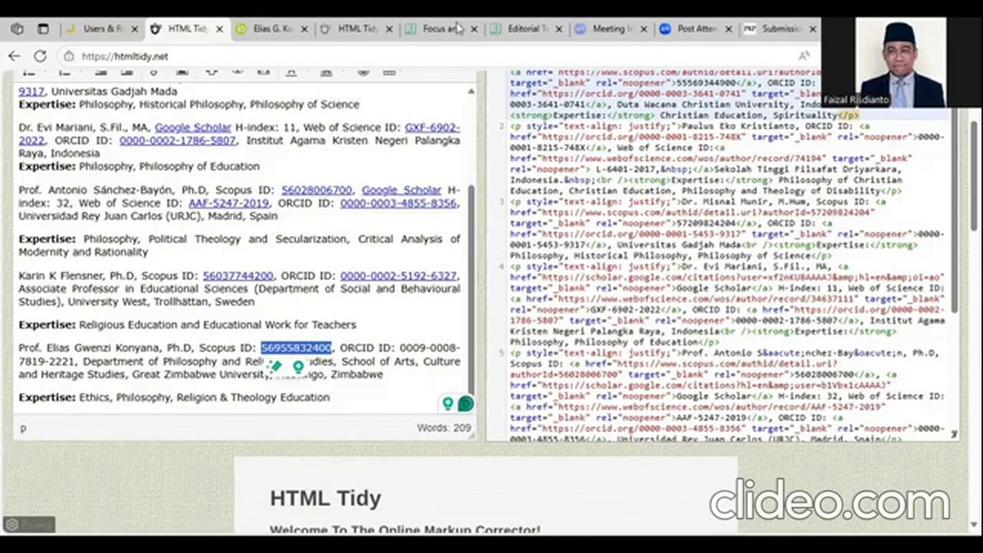
{"action": "left_click", "coordinate": [508, 29]}
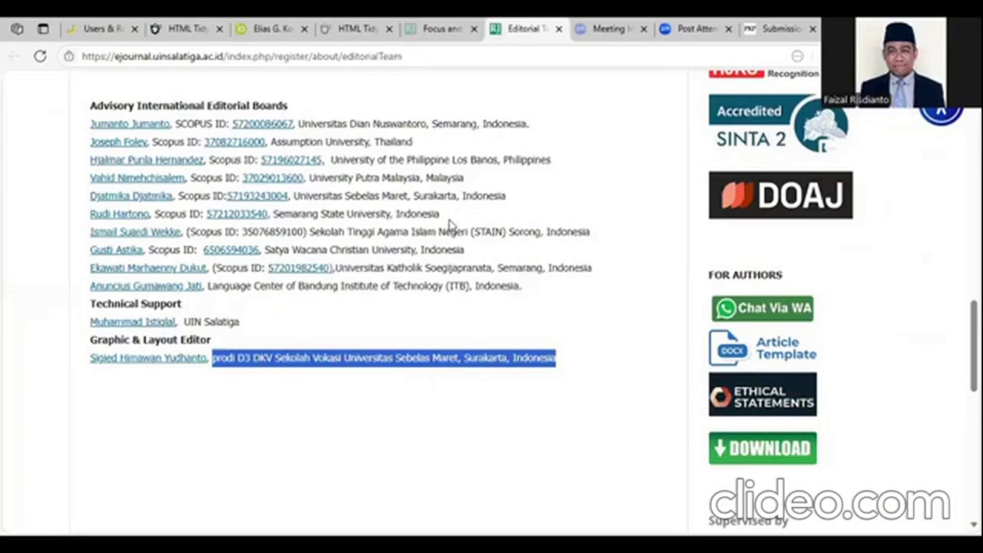
{"action": "scroll", "coordinate": [315, 210], "scroll_direction": "up", "scroll_amount": 3}
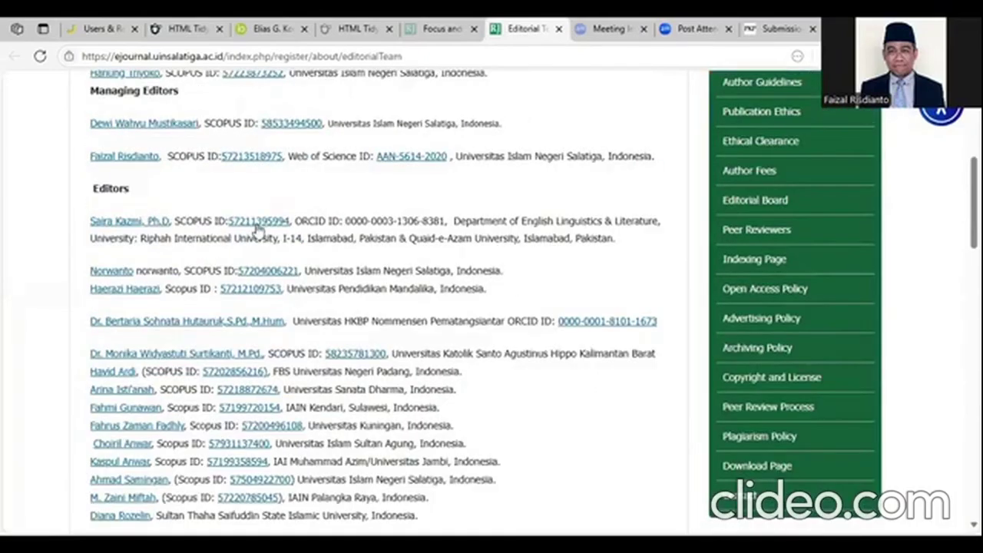
{"action": "left_click", "coordinate": [256, 227]}
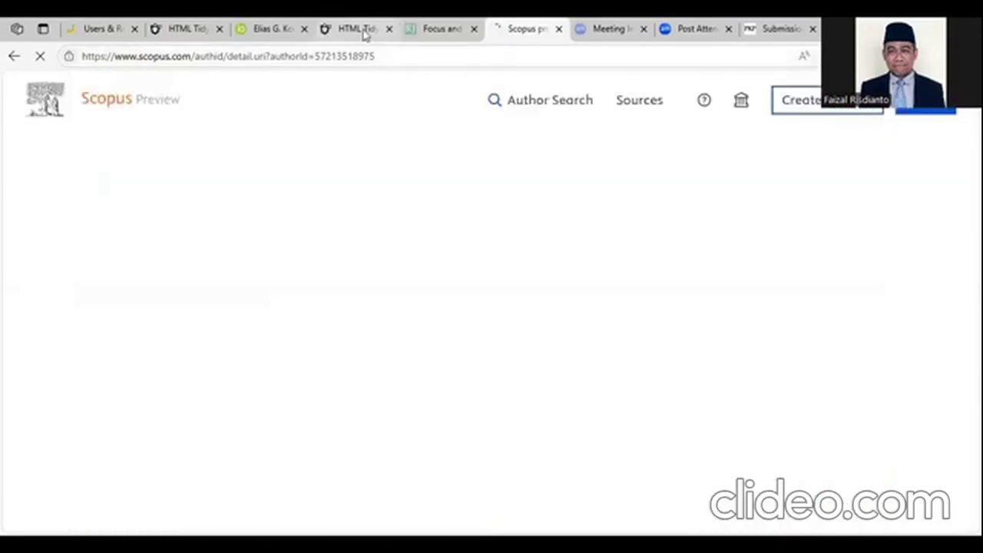
- Close the spare HTML Tidy tab and copy the last reviewer's Scopus ID
{"action": "left_click", "coordinate": [363, 29]}
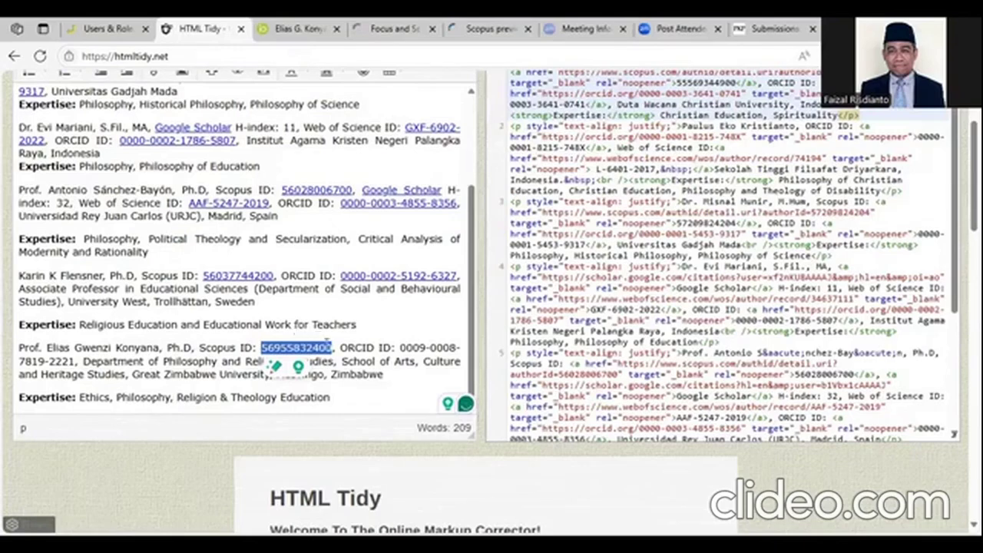
{"action": "left_click", "coordinate": [263, 345]}
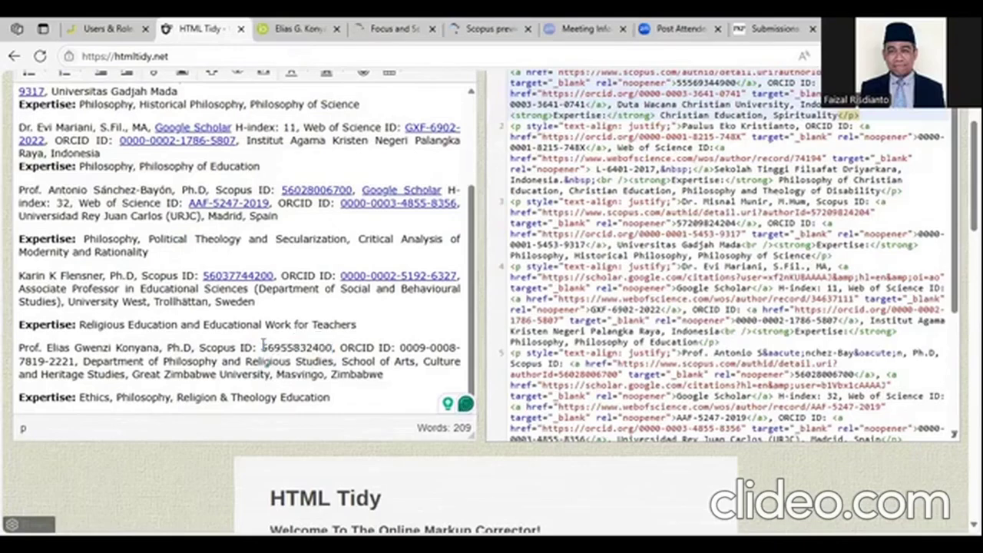
{"action": "right_click", "coordinate": [301, 278]}
{"action": "left_click", "coordinate": [320, 317]}
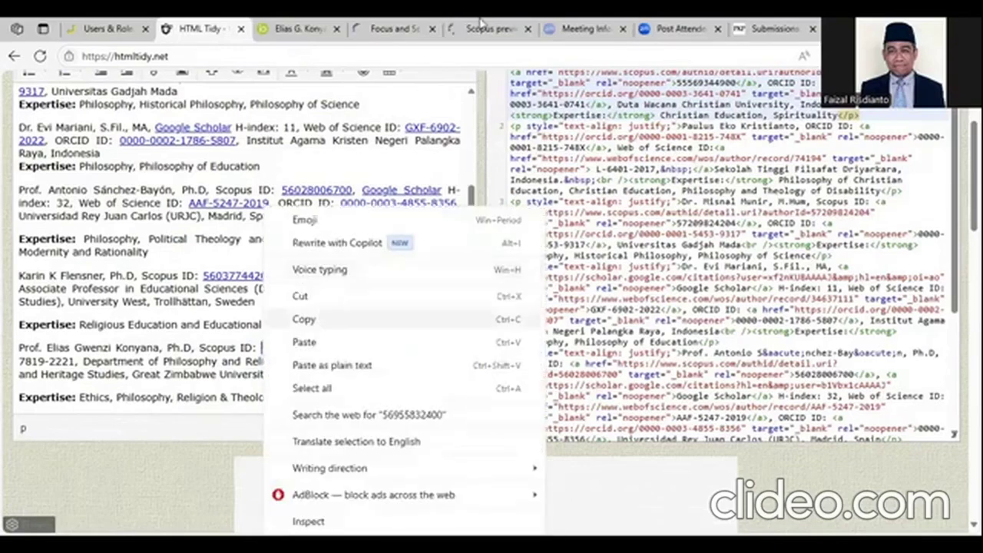
{"action": "left_click", "coordinate": [476, 23]}
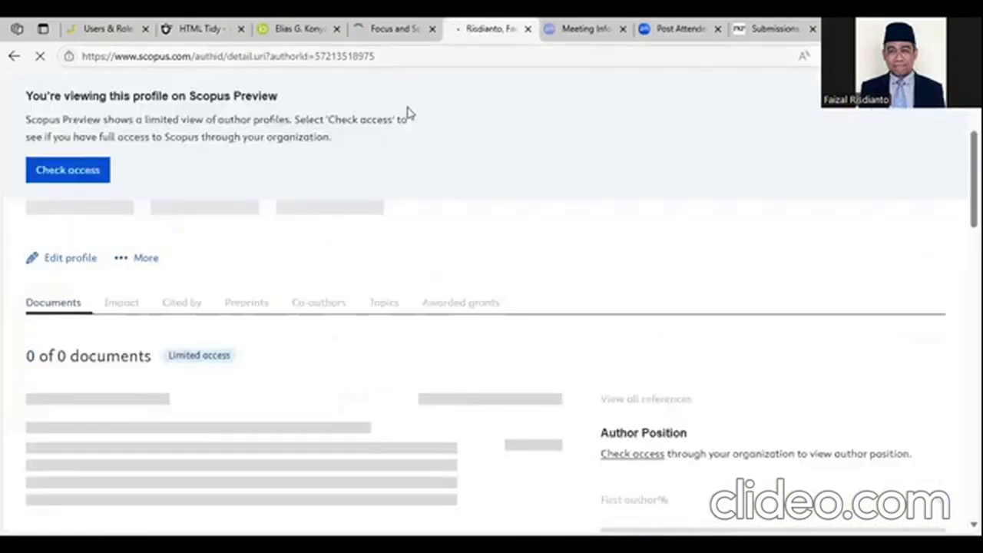
- Load the last reviewer's Scopus profile by pasting their ID into the authorId address
{"action": "double_click", "coordinate": [341, 57]}
{"action": "right_click", "coordinate": [340, 57]}
{"action": "left_click", "coordinate": [384, 244]}
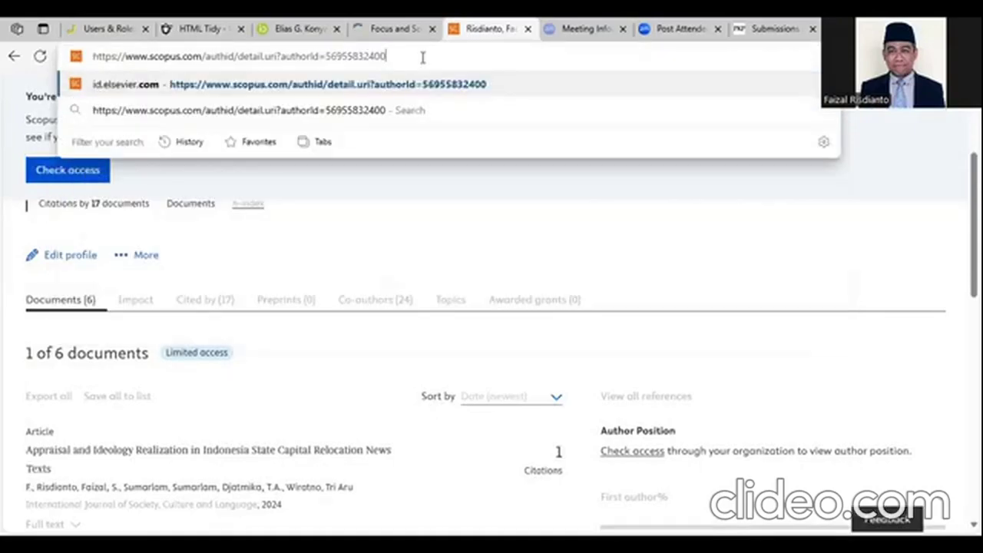
{"action": "key", "text": "Return"}
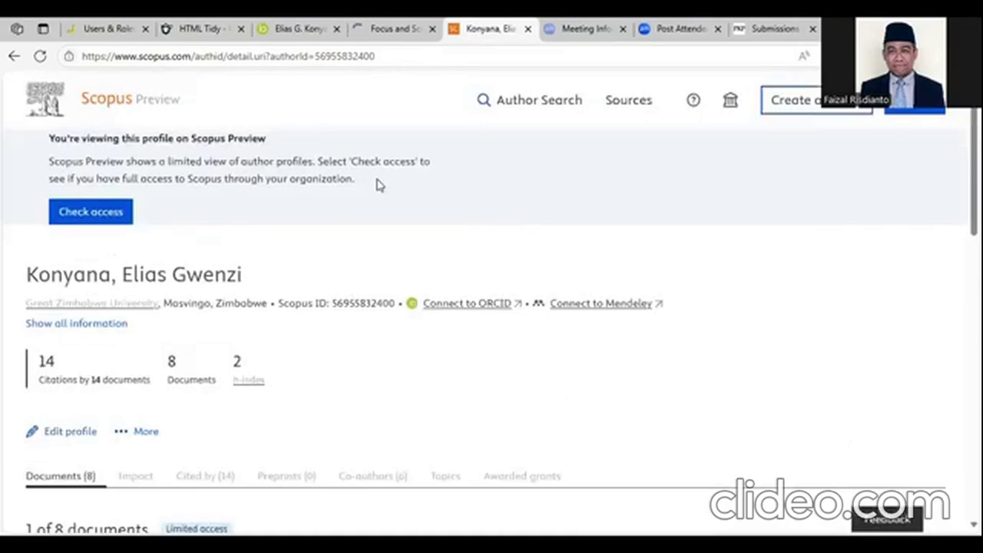
- Copy the full Scopus profile URL for use in HTML Tidy
{"action": "left_click", "coordinate": [409, 58]}
{"action": "right_click", "coordinate": [411, 60]}
{"action": "left_click", "coordinate": [452, 219]}
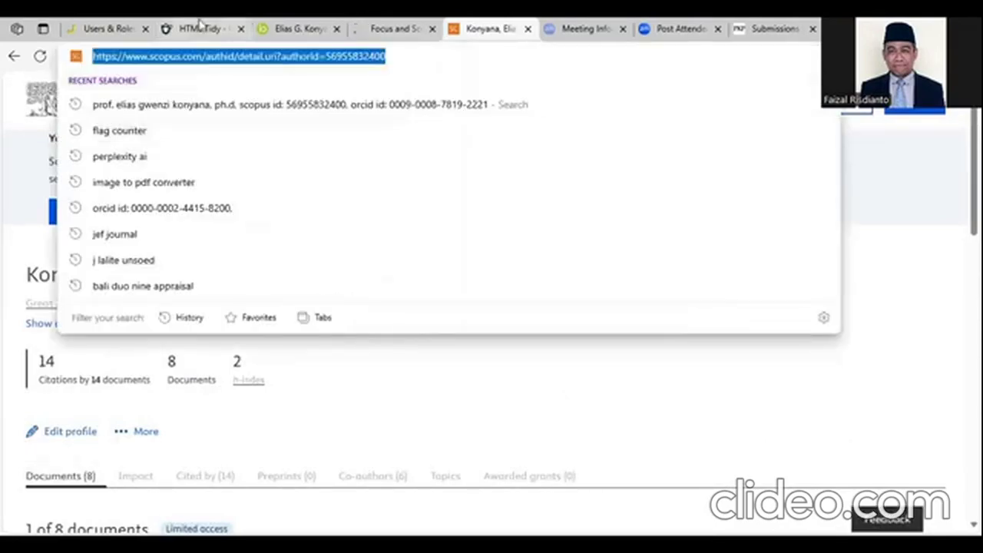
{"action": "left_click", "coordinate": [198, 29]}
{"action": "scroll", "coordinate": [408, 190], "scroll_direction": "up", "scroll_amount": 2}
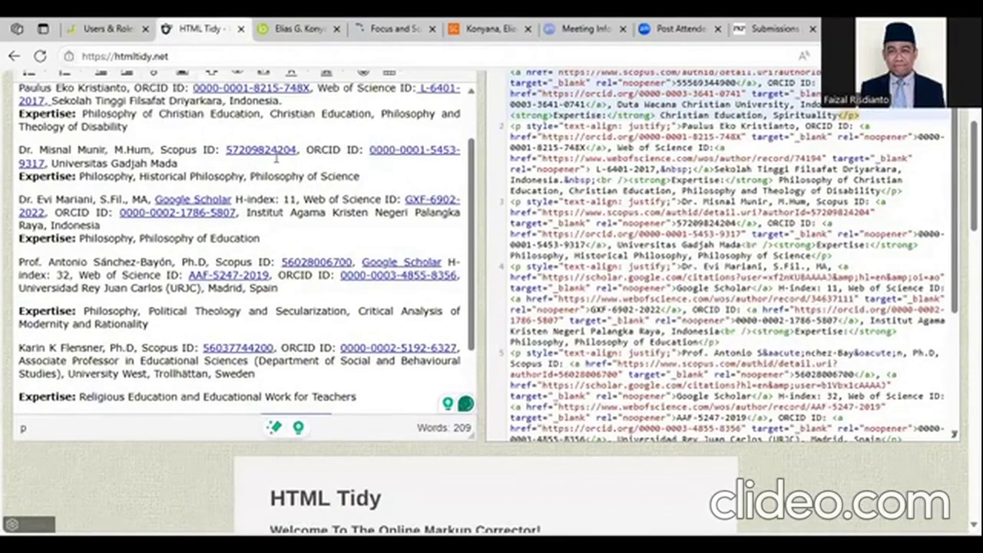
- Link the last reviewer's Scopus ID to the copied Scopus profile URL
{"action": "scroll", "coordinate": [350, 156], "scroll_direction": "up", "scroll_amount": 2}
{"action": "scroll", "coordinate": [230, 154], "scroll_direction": "up", "scroll_amount": 2}
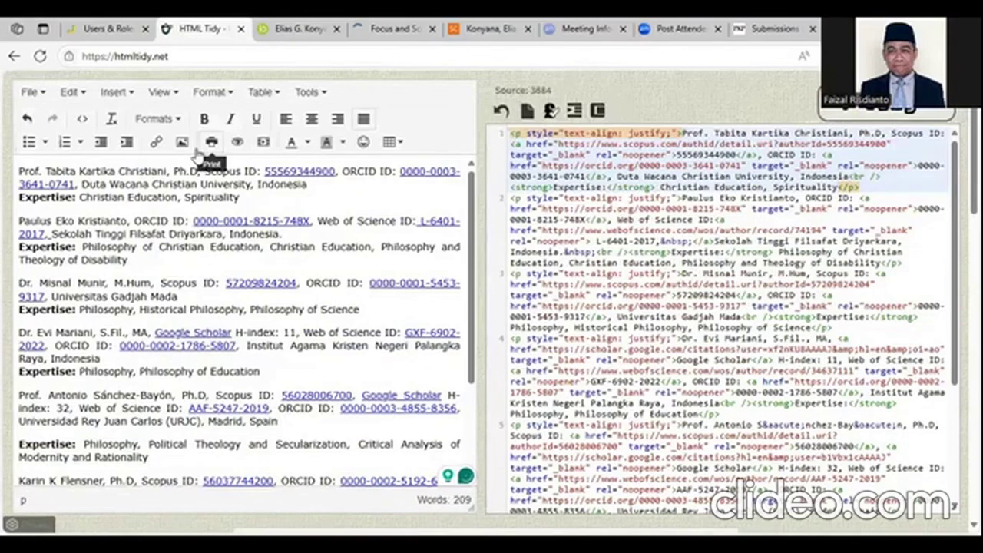
{"action": "left_click", "coordinate": [156, 142]}
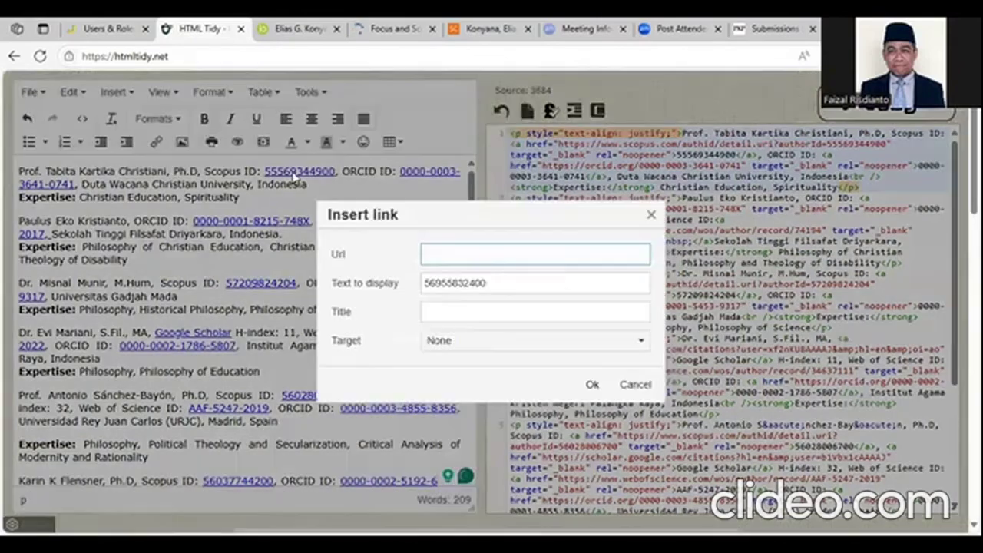
{"action": "right_click", "coordinate": [454, 254]}
{"action": "left_click", "coordinate": [516, 366]}
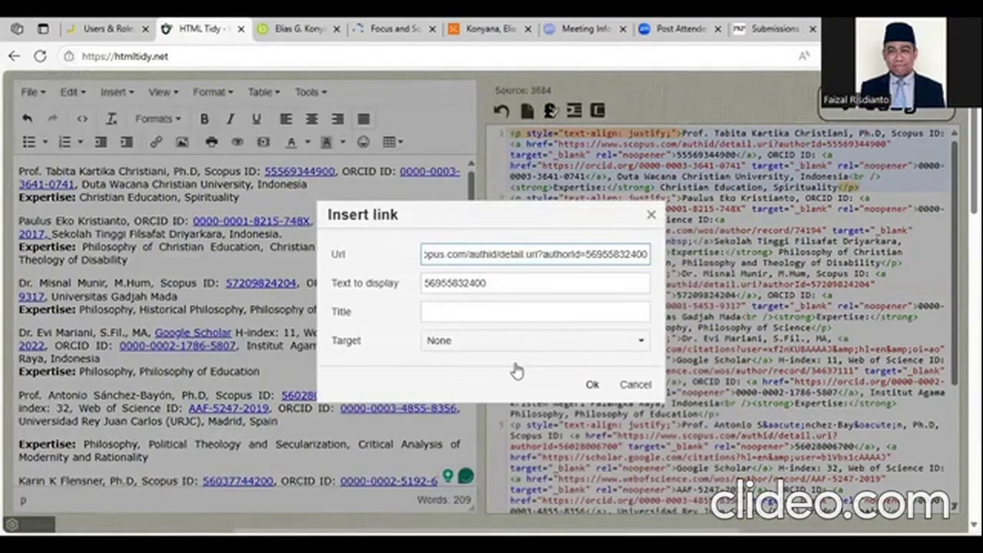
{"action": "left_click", "coordinate": [530, 340]}
{"action": "left_click", "coordinate": [595, 384]}
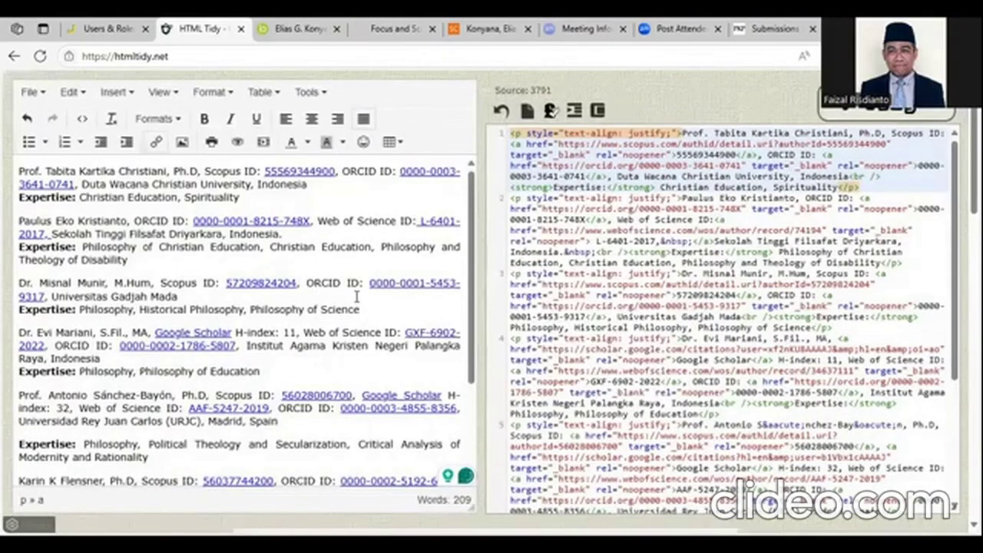
{"action": "scroll", "coordinate": [369, 262], "scroll_direction": "down", "scroll_amount": 5}
{"action": "left_click", "coordinate": [384, 265]}
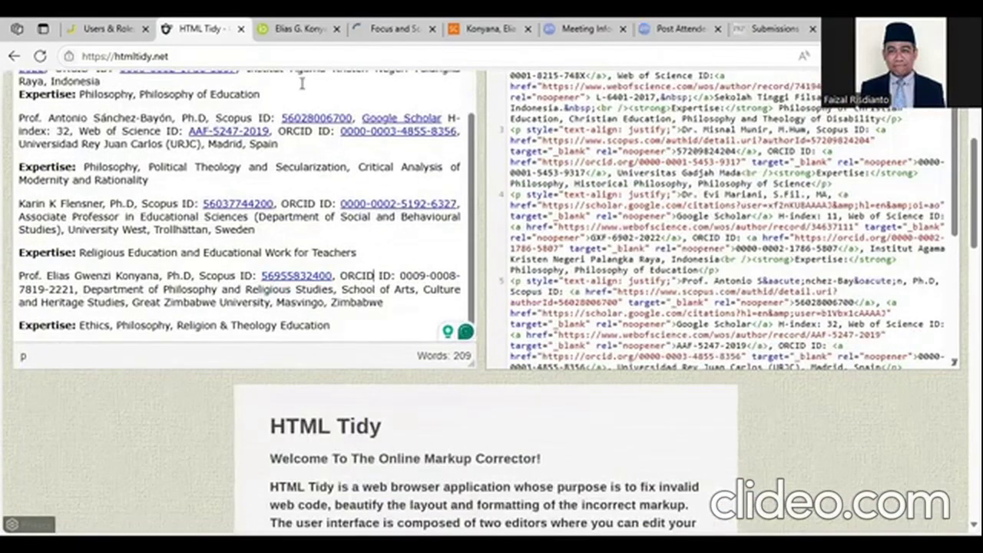
- Copy the last reviewer's ORCID profile URL from the ORCID page
{"action": "left_click", "coordinate": [298, 30]}
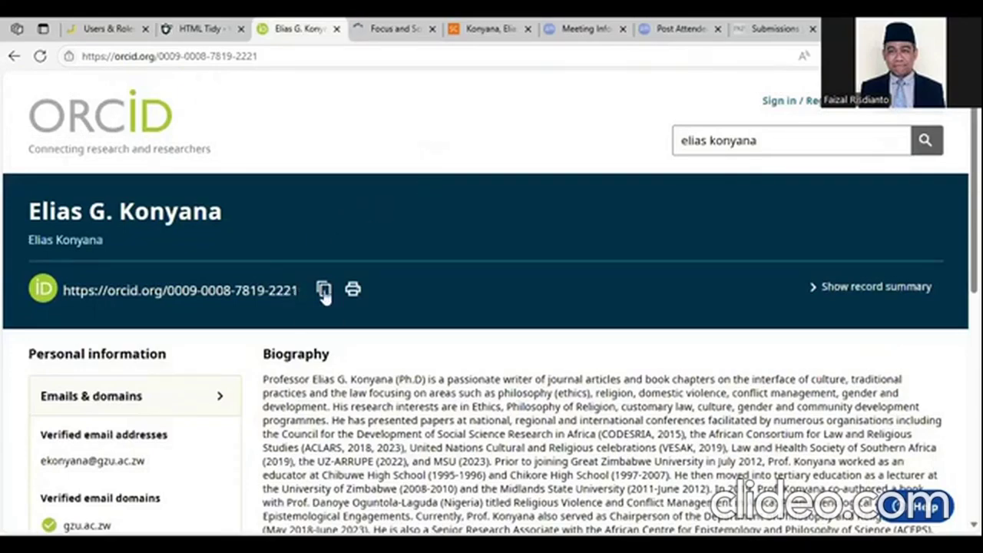
{"action": "left_click", "coordinate": [323, 292]}
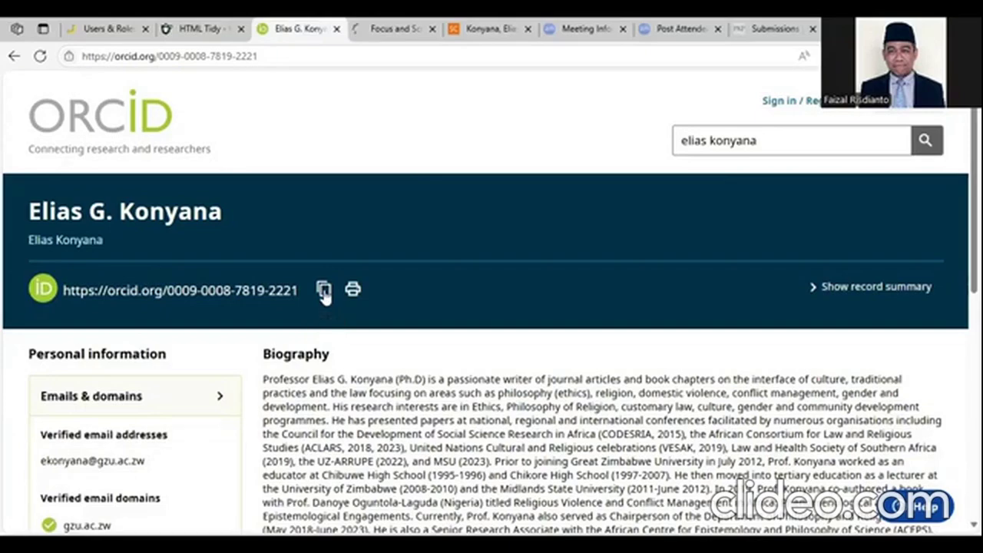
{"action": "left_click", "coordinate": [348, 47]}
{"action": "right_click", "coordinate": [348, 48]}
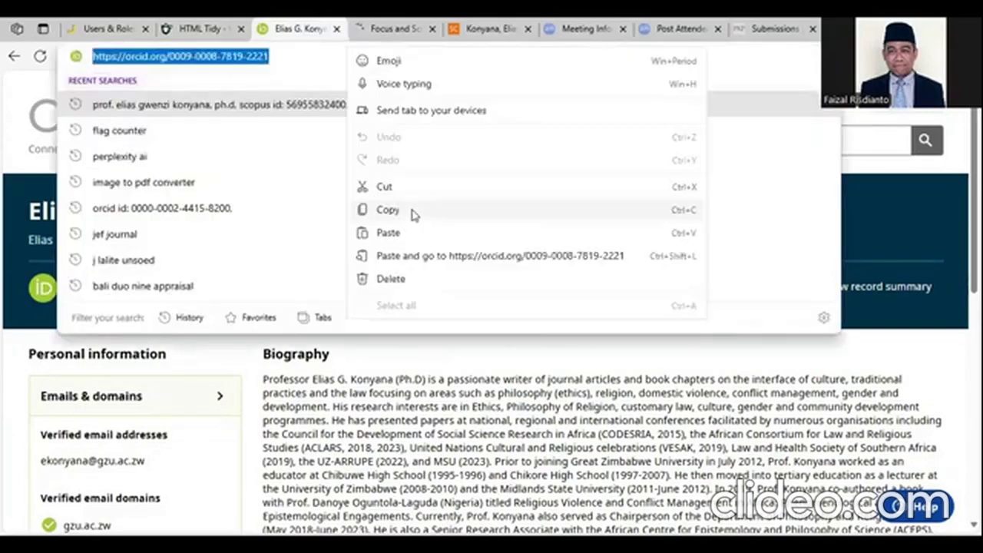
{"action": "key", "text": "Return"}
{"action": "left_click", "coordinate": [199, 29]}
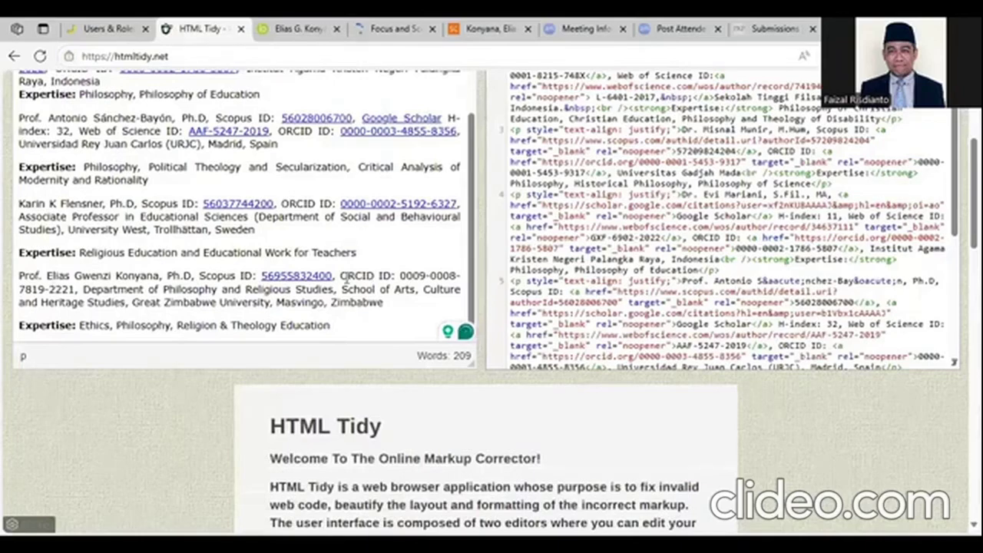
- Start a link on the last reviewer's ORCID iD with the ORCID URL pasted as target
{"action": "left_click_drag", "start_coordinate": [398, 277], "coordinate": [74, 290]}
{"action": "scroll", "coordinate": [169, 114], "scroll_direction": "up", "scroll_amount": 2}
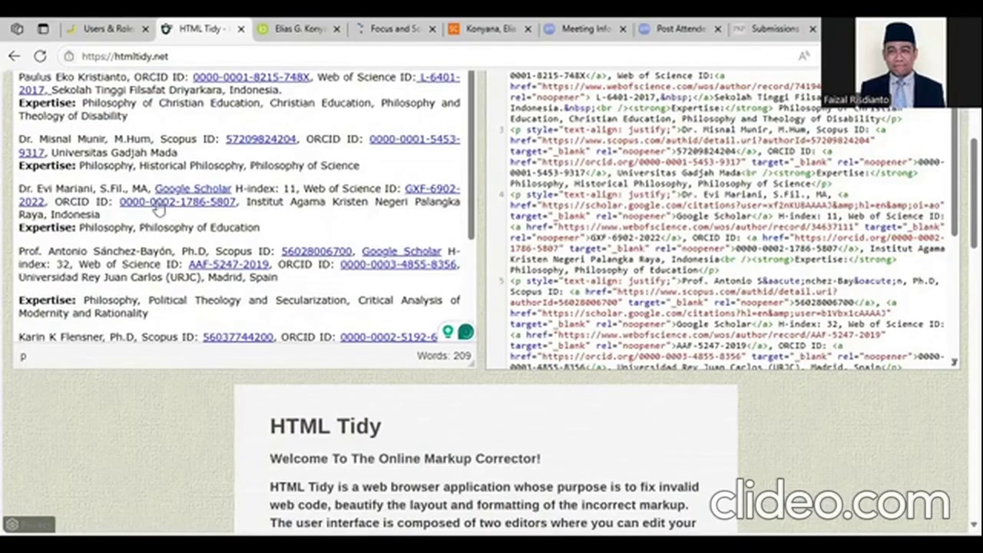
{"action": "scroll", "coordinate": [157, 212], "scroll_direction": "up", "scroll_amount": 5}
{"action": "key", "text": "ctrl+k"}
{"action": "key", "text": "ctrl+v"}
{"action": "left_click", "coordinate": [534, 357]}
- Finish the ORCID iD link, set to open in a new window
{"action": "left_click", "coordinate": [504, 389]}
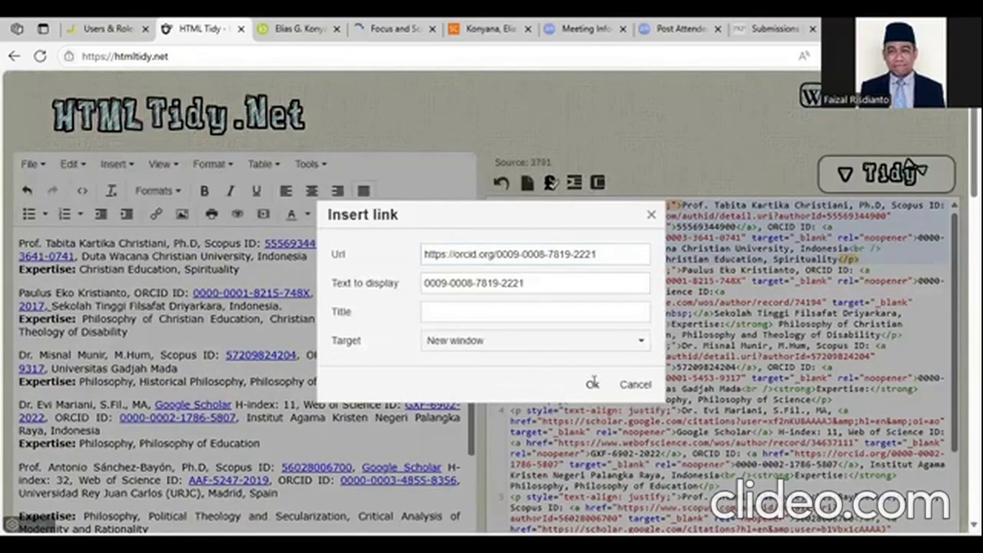
{"action": "left_click", "coordinate": [592, 383]}
{"action": "scroll", "coordinate": [304, 350], "scroll_direction": "down", "scroll_amount": 5}
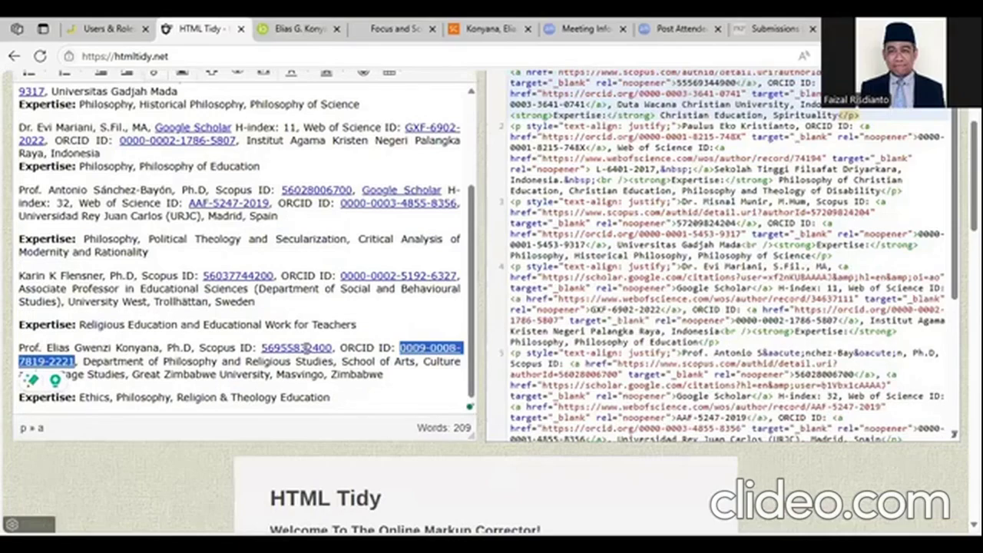
{"action": "left_click", "coordinate": [384, 375]}
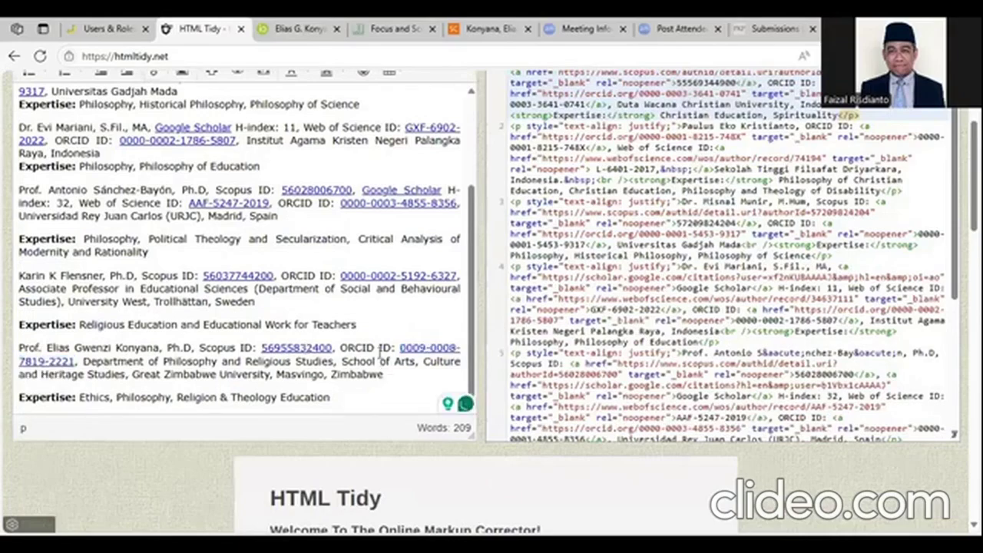
- Select the entire HTML source of the reviewer list to copy it
{"action": "scroll", "coordinate": [381, 331], "scroll_direction": "up", "scroll_amount": 3}
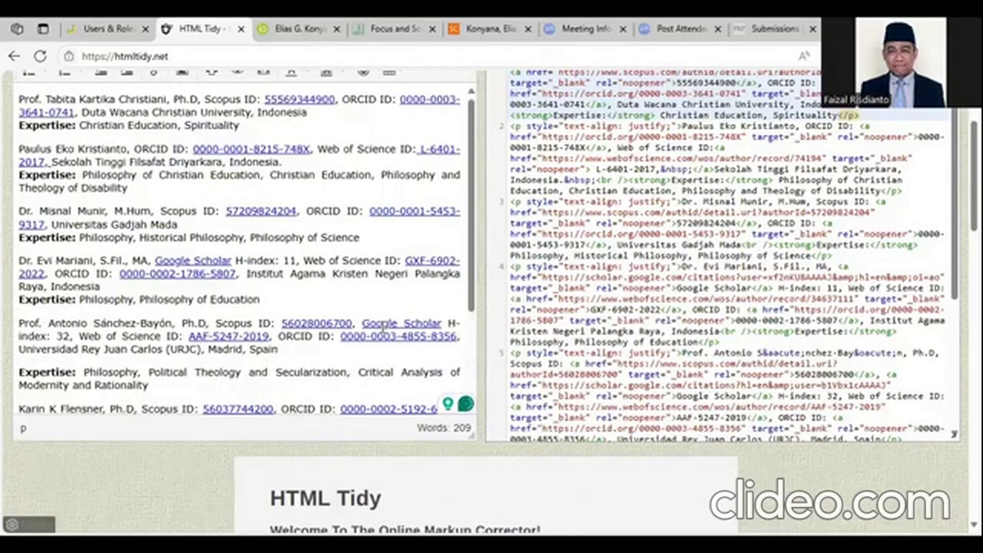
{"action": "scroll", "coordinate": [382, 329], "scroll_direction": "up", "scroll_amount": 3}
{"action": "scroll", "coordinate": [381, 327], "scroll_direction": "down", "scroll_amount": 3}
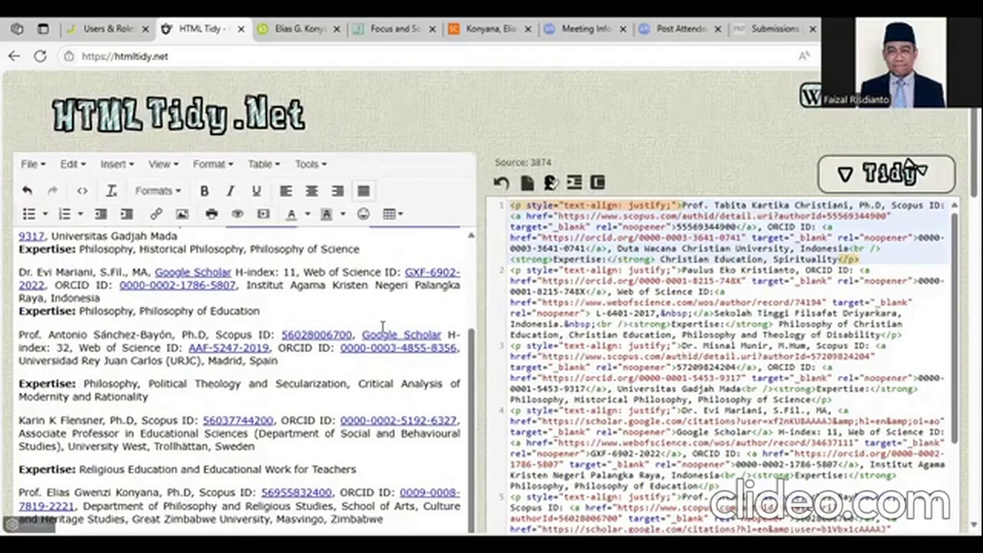
{"action": "scroll", "coordinate": [382, 327], "scroll_direction": "down", "scroll_amount": 5}
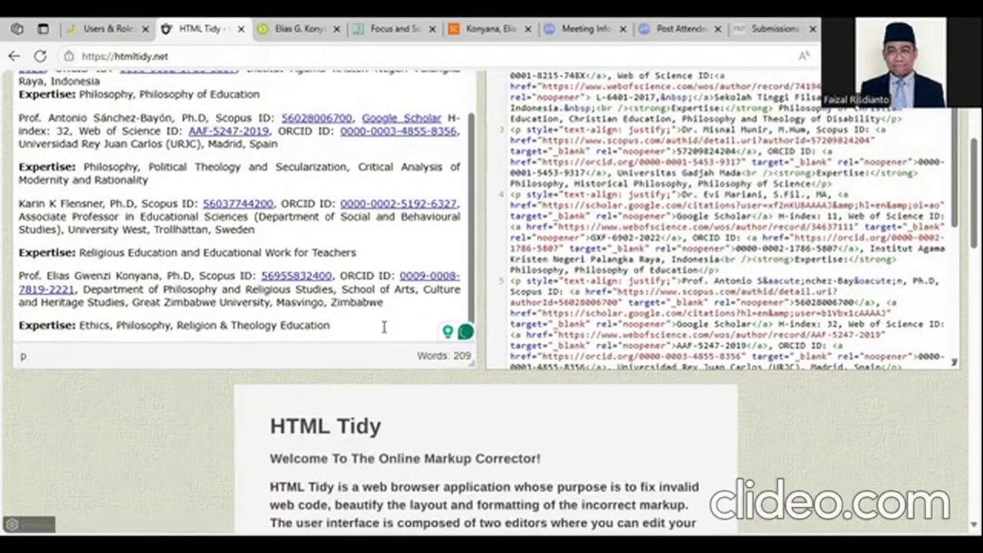
{"action": "left_click", "coordinate": [384, 327]}
{"action": "scroll", "coordinate": [402, 322], "scroll_direction": "up", "scroll_amount": 10}
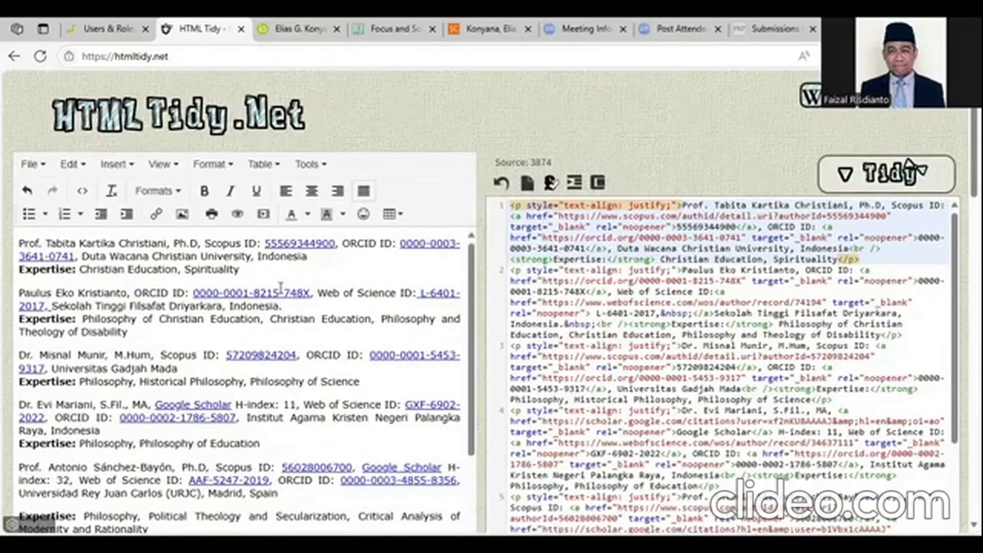
{"action": "left_click", "coordinate": [281, 288]}
{"action": "key", "text": "ctrl+a"}
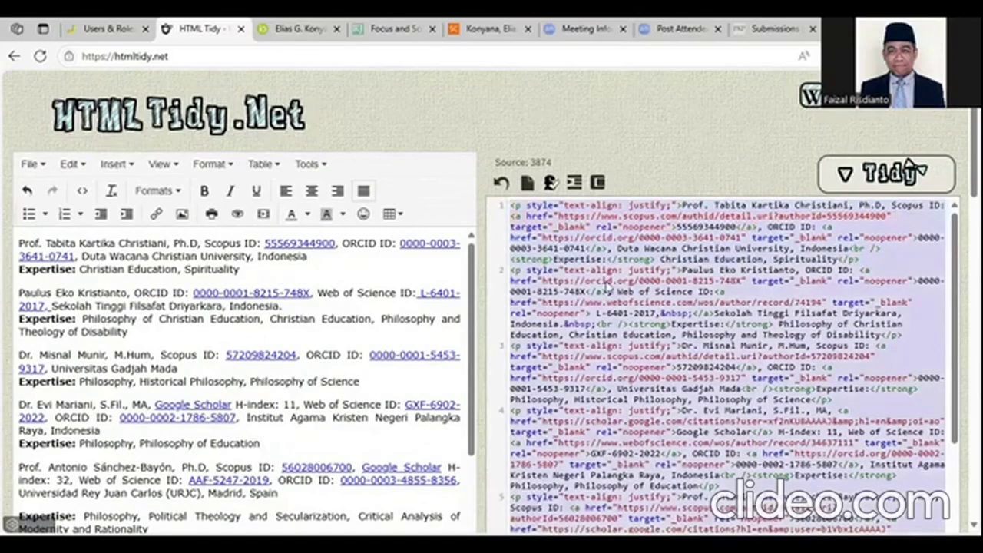
{"action": "right_click", "coordinate": [566, 221]}
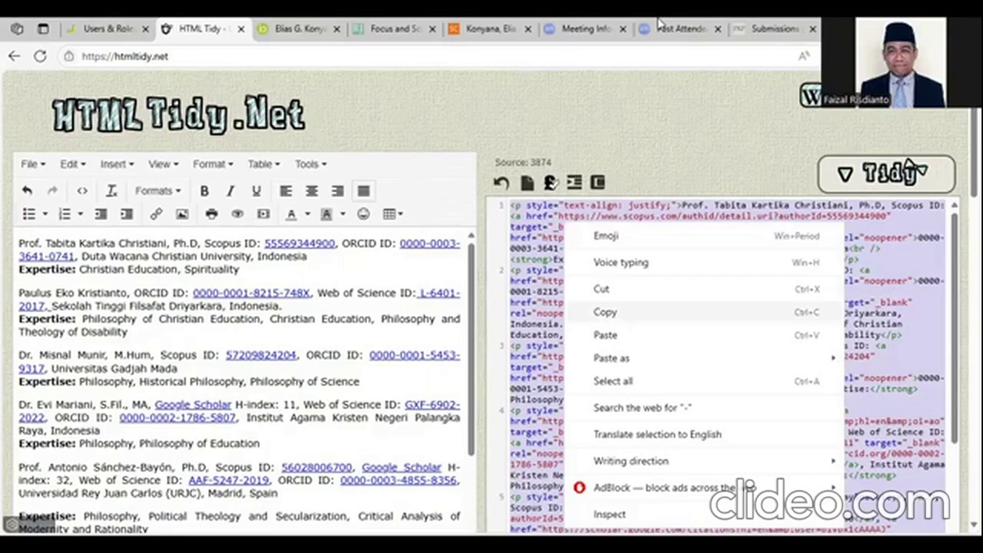
- Show the Static Pages list in the journal's Website Settings
{"action": "left_click", "coordinate": [749, 26]}
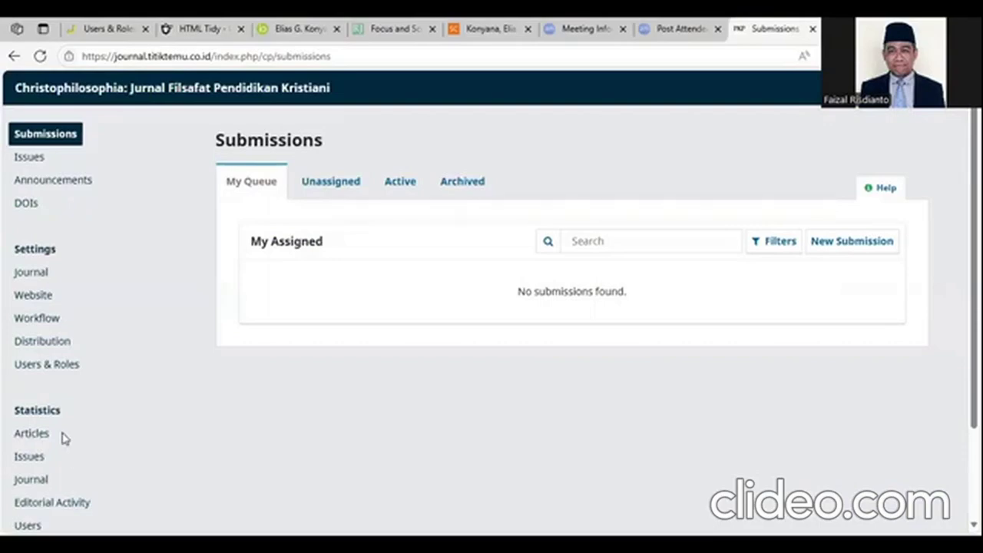
{"action": "left_click", "coordinate": [38, 298]}
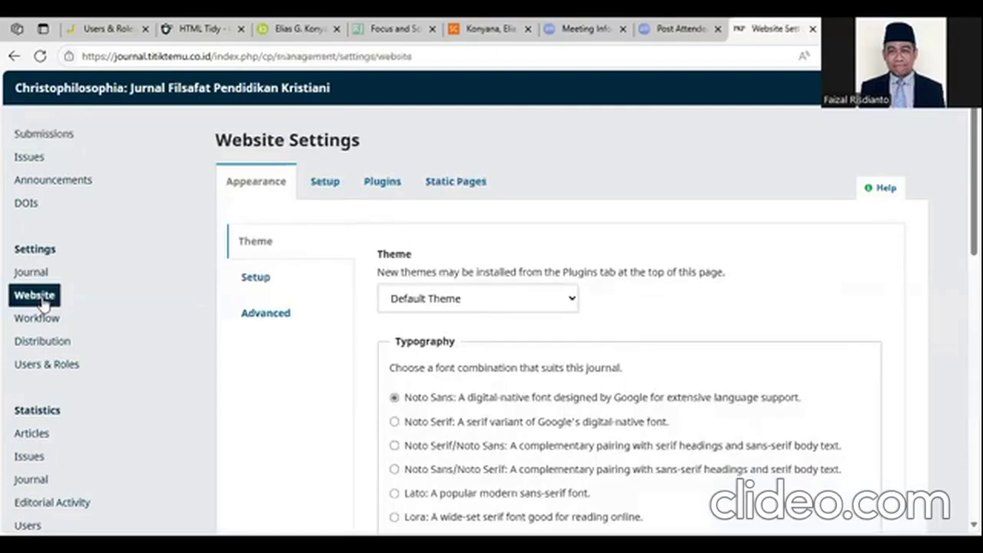
{"action": "left_click", "coordinate": [461, 183]}
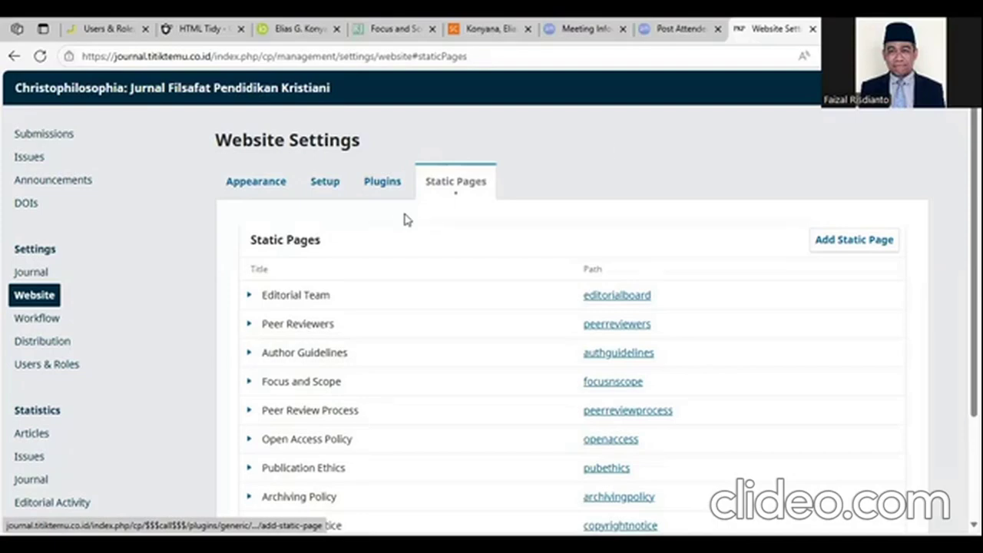
- Begin a new static page titled 'retraction and correction' with placeholder content
{"action": "left_click", "coordinate": [601, 137]}
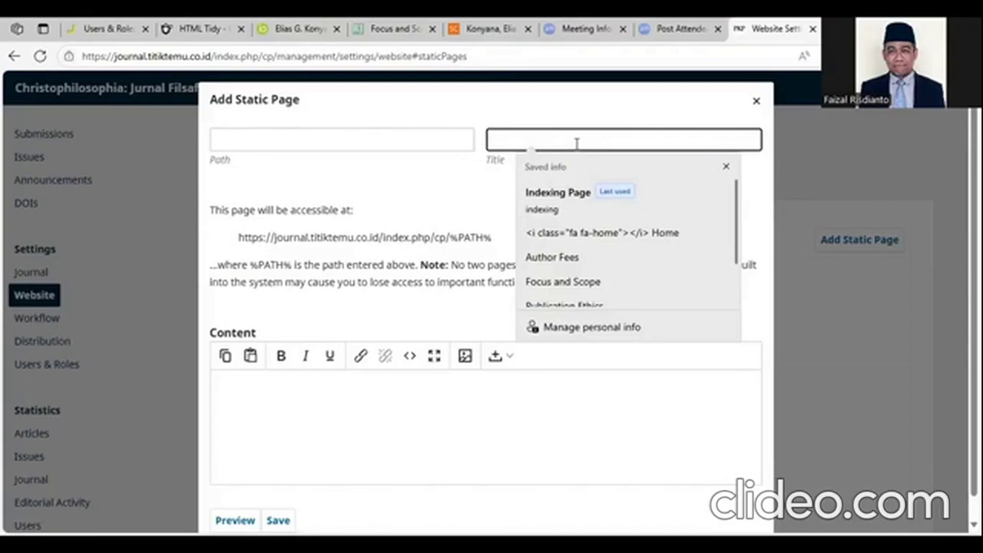
{"action": "type", "text": "rel"}
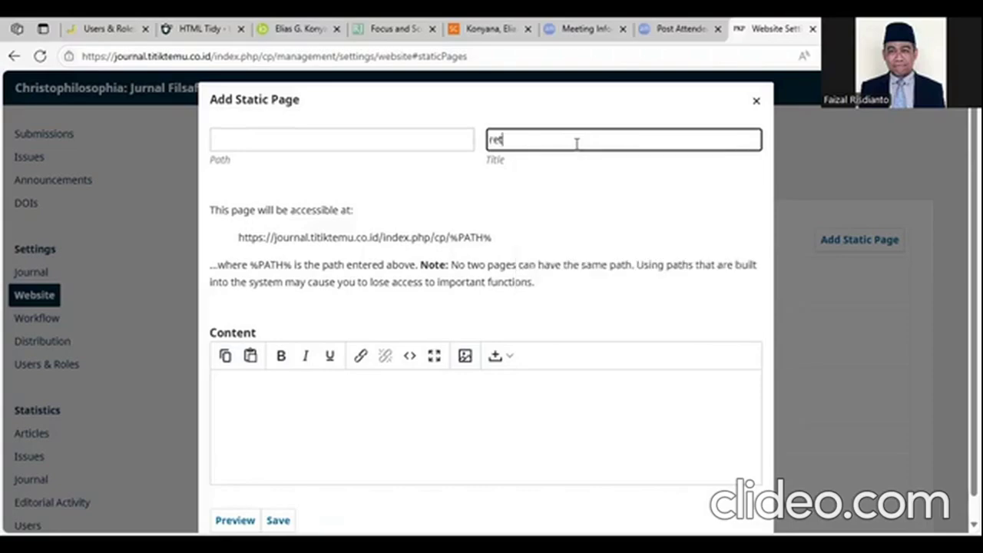
{"action": "type", "text": "raction and correction"}
{"action": "left_click", "coordinate": [287, 140]}
{"action": "left_click", "coordinate": [288, 141]}
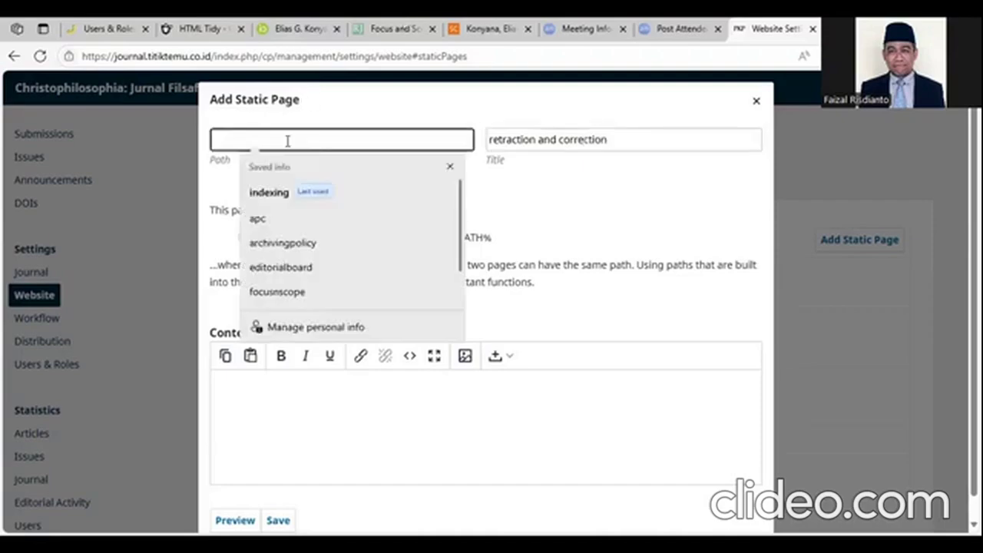
{"action": "type", "text": "re"}
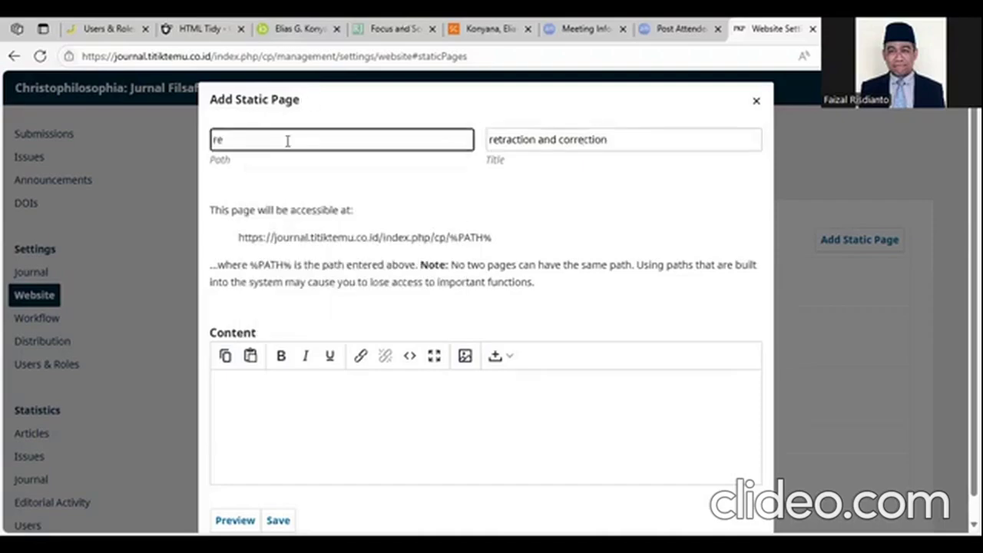
{"action": "key", "text": "BackSpace"}
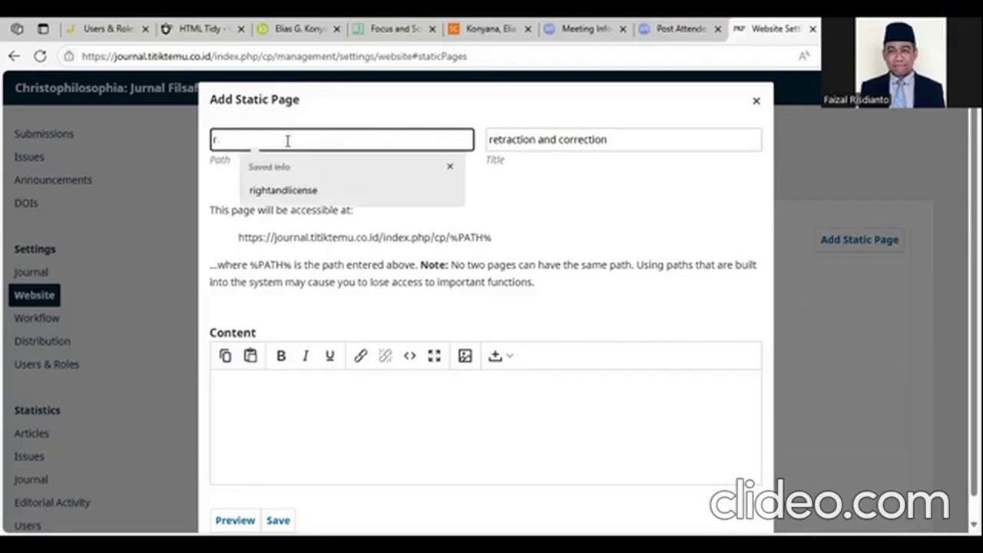
{"action": "type", "text": "&c"}
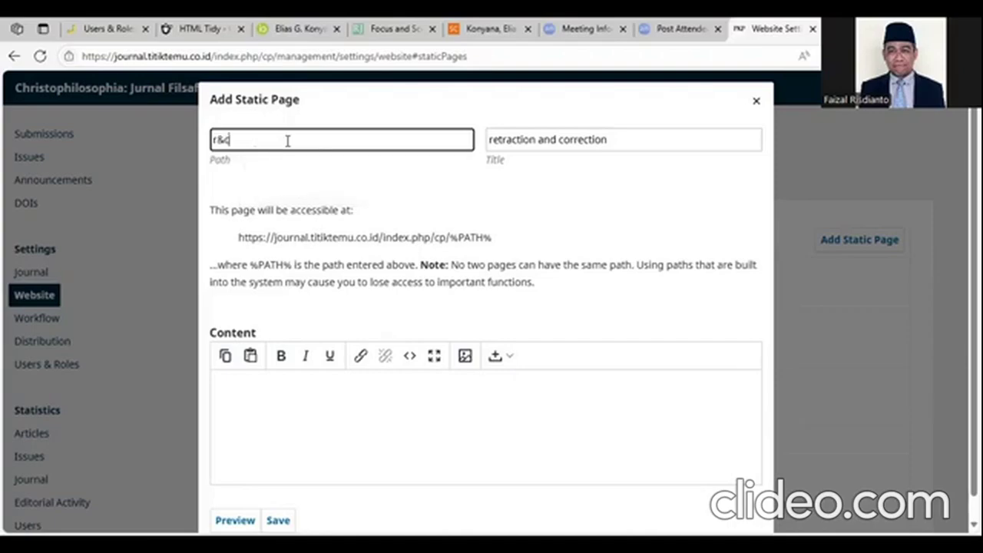
{"action": "left_click", "coordinate": [324, 380]}
{"action": "type", "text": "sgshsfdss"}
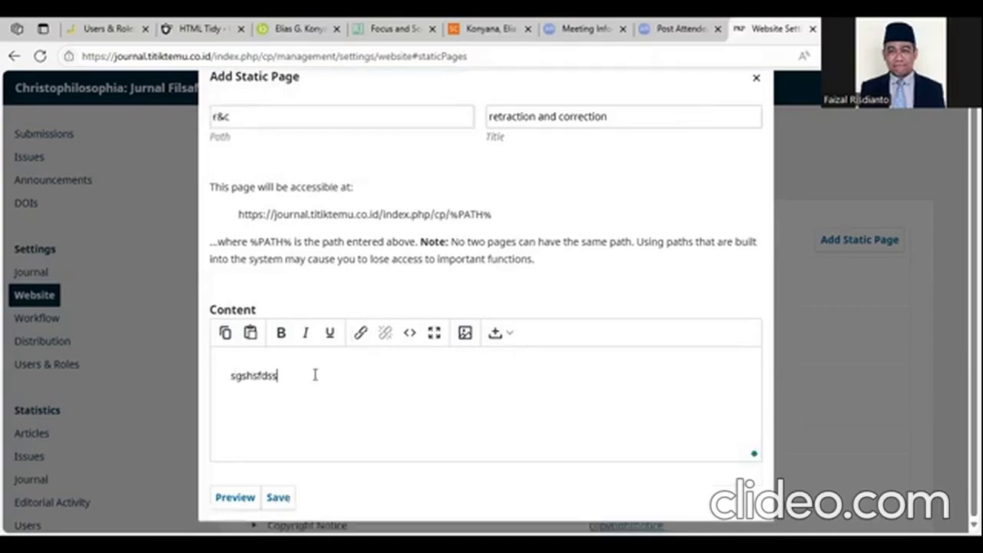
- Correct the page path to 'retractncorrect' and save the new static page
{"action": "left_click", "coordinate": [284, 115]}
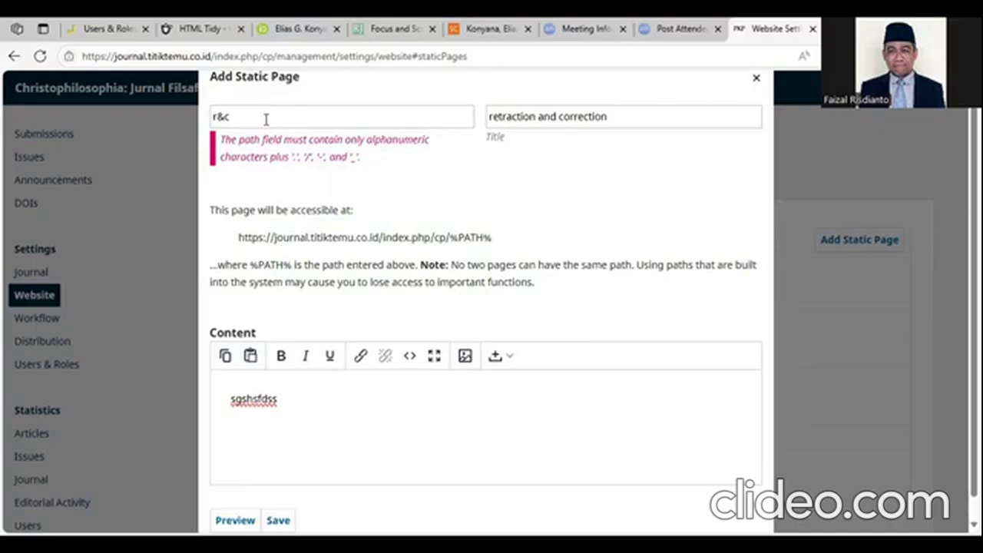
{"action": "triple_click", "coordinate": [266, 119]}
{"action": "type", "text": "retractncorrect"}
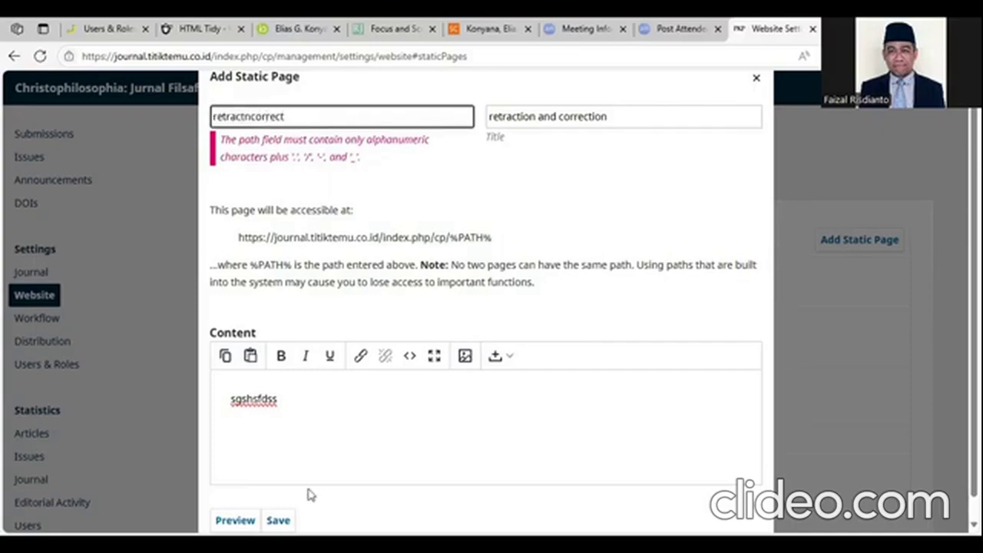
{"action": "left_click", "coordinate": [277, 498]}
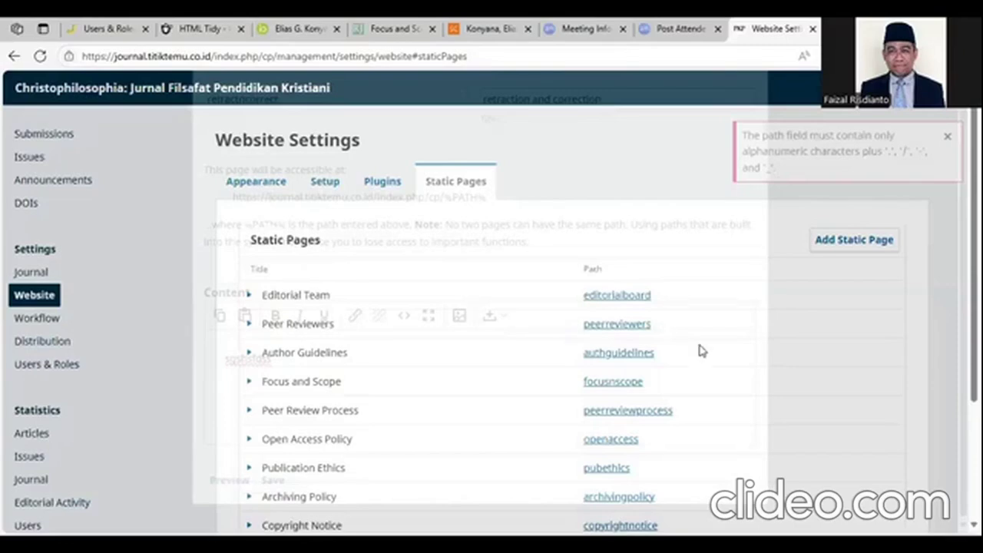
{"action": "scroll", "coordinate": [683, 356], "scroll_direction": "down", "scroll_amount": 2}
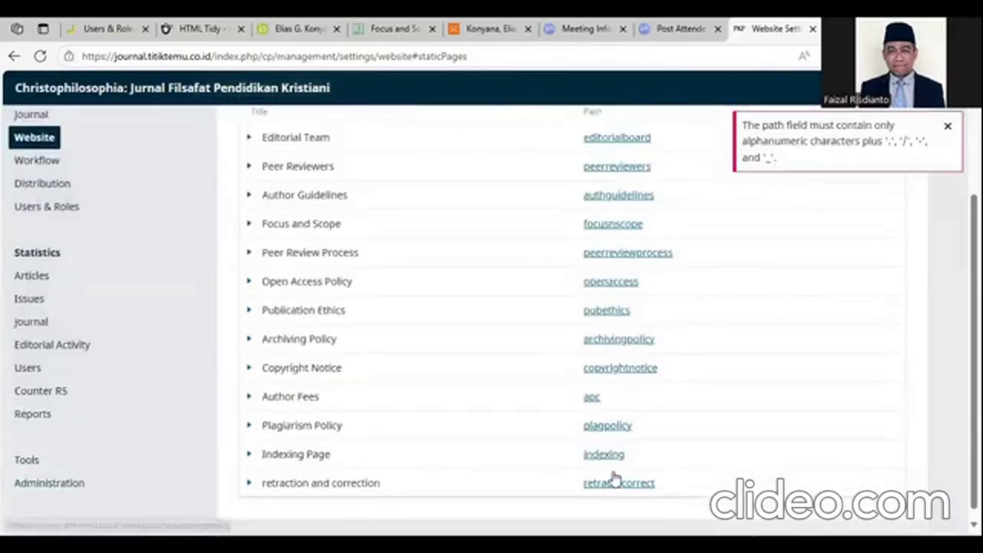
{"action": "scroll", "coordinate": [615, 476], "scroll_direction": "down", "scroll_amount": 1}
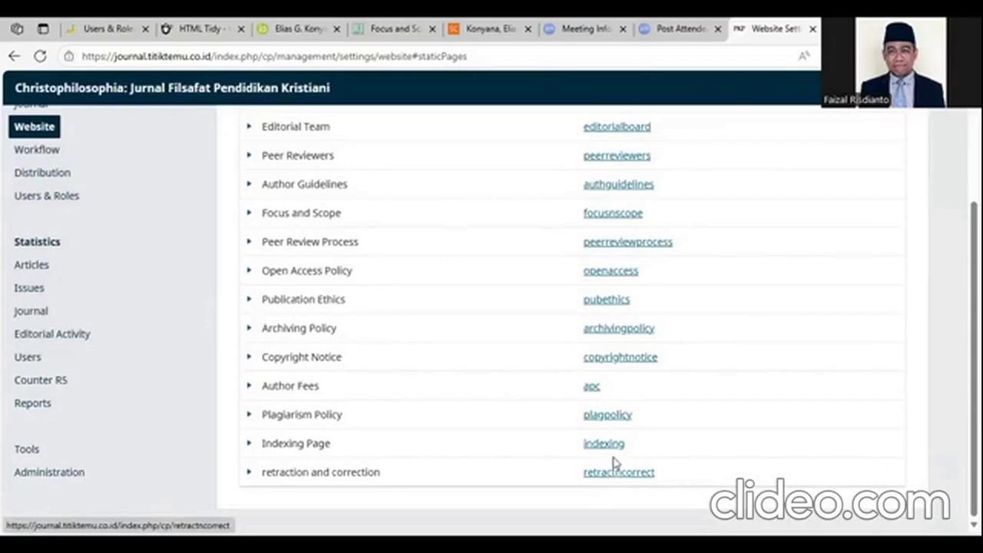
{"action": "scroll", "coordinate": [329, 256], "scroll_direction": "up", "scroll_amount": 2}
- Open the source code view of the Peer Reviewers static page
{"action": "left_click", "coordinate": [249, 228]}
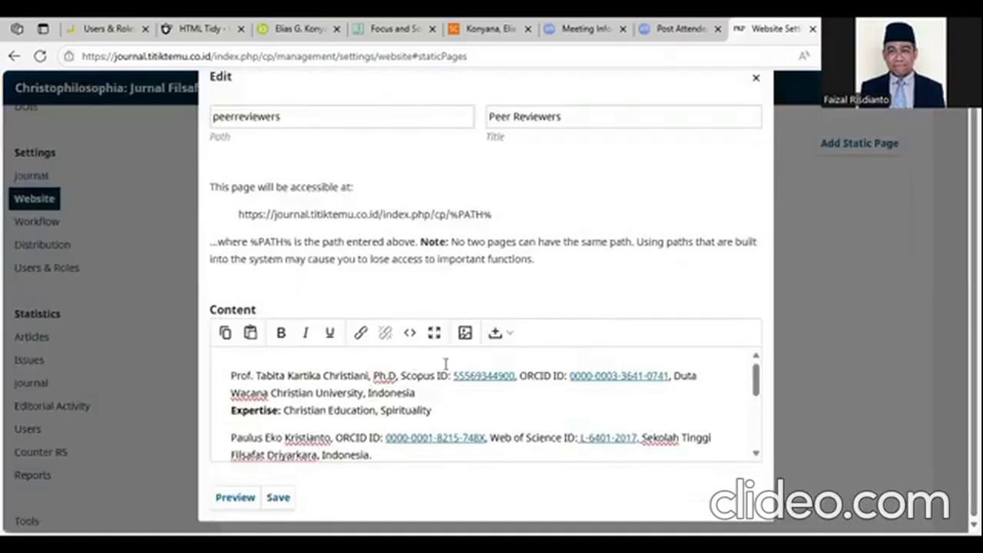
{"action": "scroll", "coordinate": [475, 380], "scroll_direction": "down", "scroll_amount": 5}
{"action": "scroll", "coordinate": [481, 381], "scroll_direction": "down", "scroll_amount": 1}
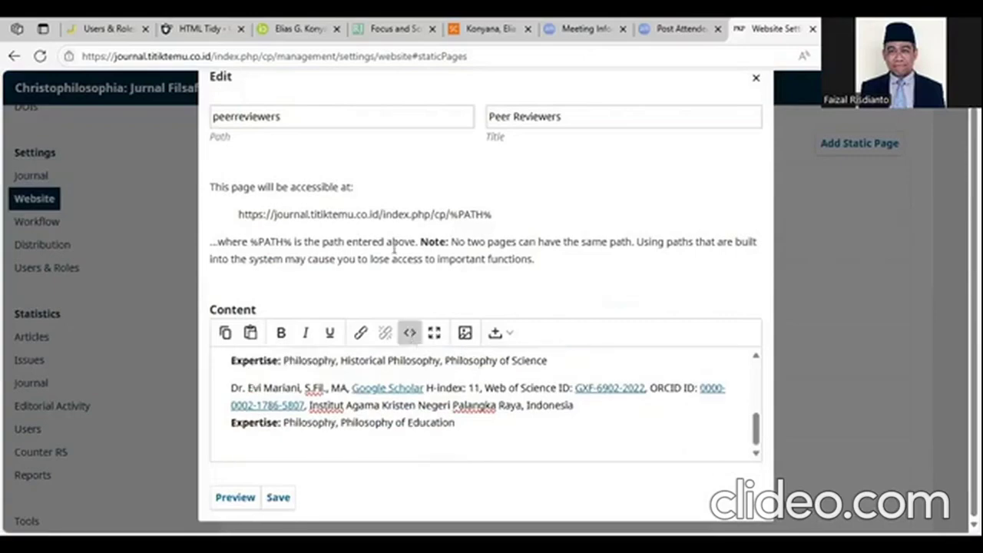
{"action": "left_click", "coordinate": [409, 332]}
{"action": "left_click", "coordinate": [832, 523]}
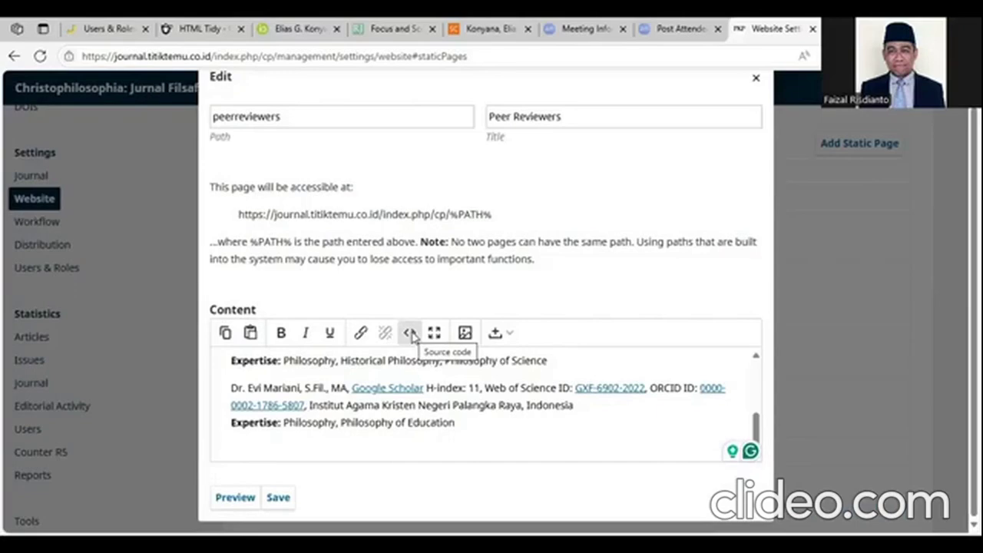
{"action": "left_click", "coordinate": [412, 333]}
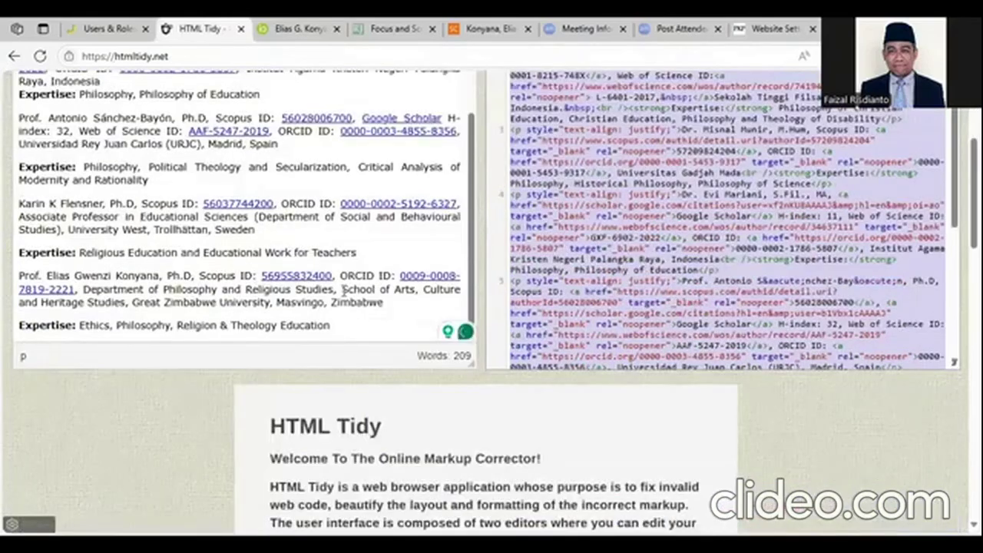
- Select all of the tidied reviewer-list HTML in HTML Tidy
{"action": "scroll", "coordinate": [597, 178], "scroll_direction": "up", "scroll_amount": 3}
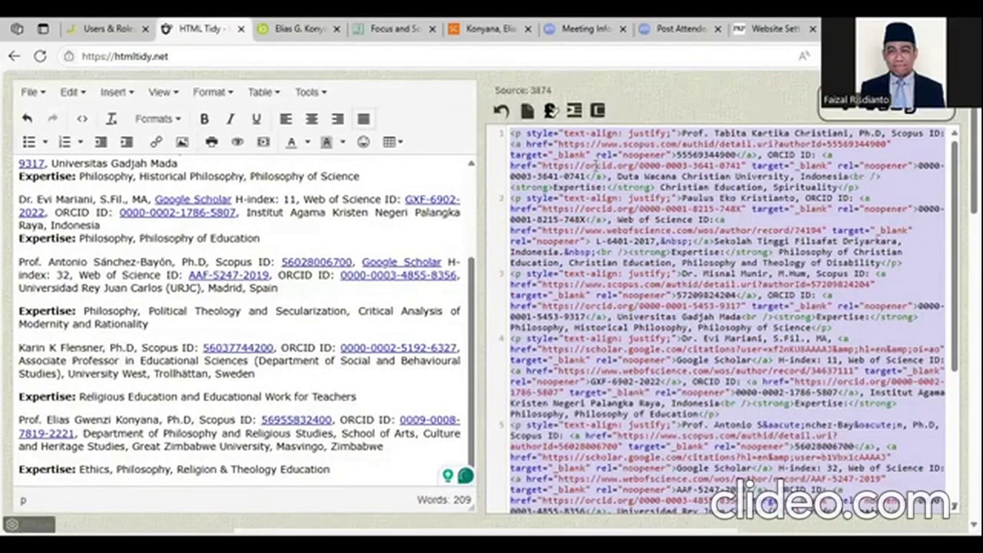
{"action": "left_click", "coordinate": [595, 166]}
{"action": "key", "text": "ctrl+a"}
- Replace the Peer Reviewers page source with the linked reviewer-list HTML and save
{"action": "left_click", "coordinate": [756, 29]}
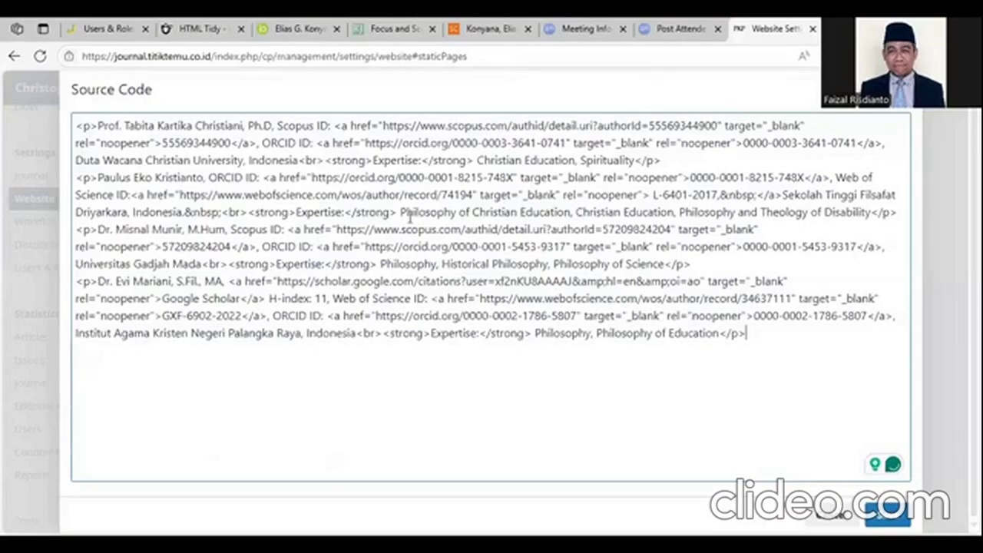
{"action": "key", "text": "ctrl+a"}
{"action": "key", "text": "BackSpace"}
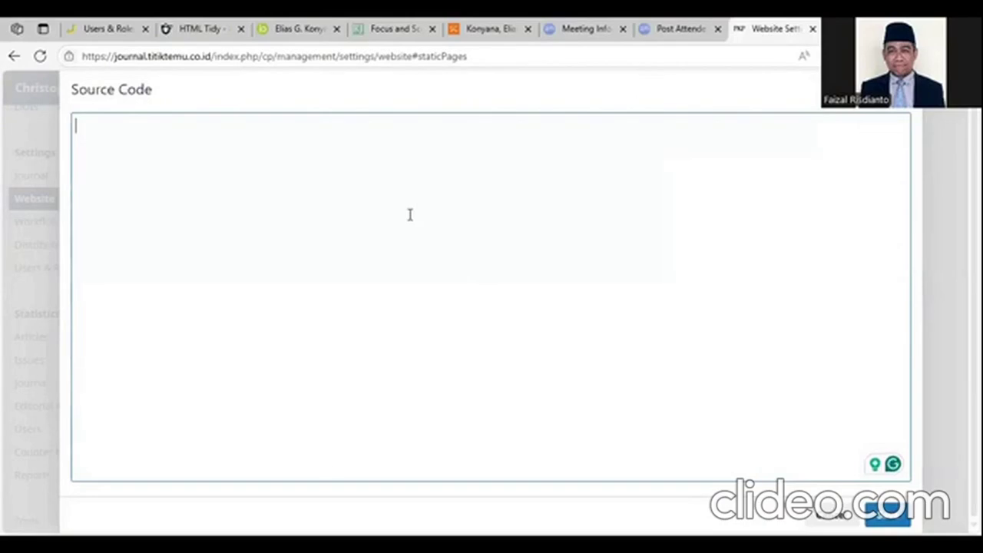
{"action": "right_click", "coordinate": [470, 297]}
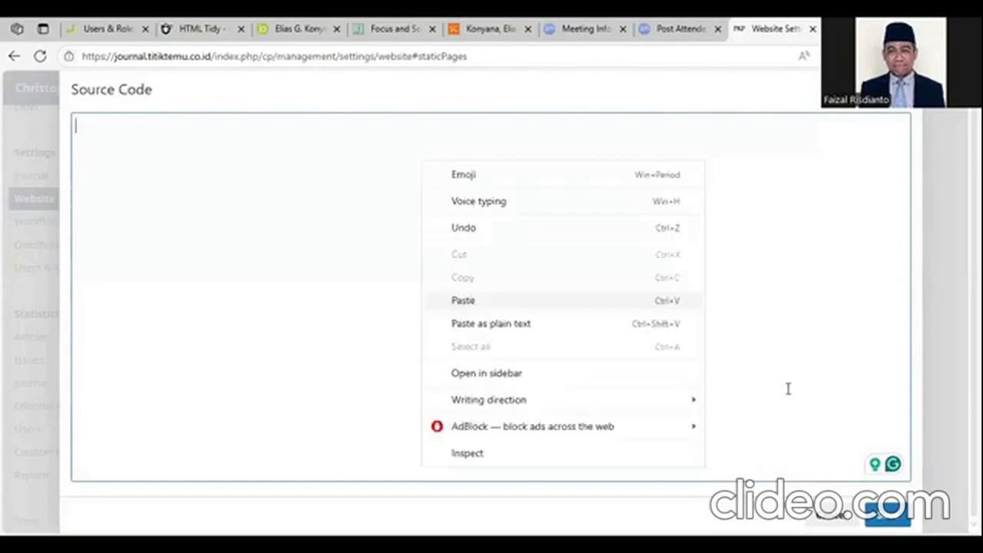
{"action": "left_click", "coordinate": [461, 298]}
{"action": "left_click", "coordinate": [887, 513]}
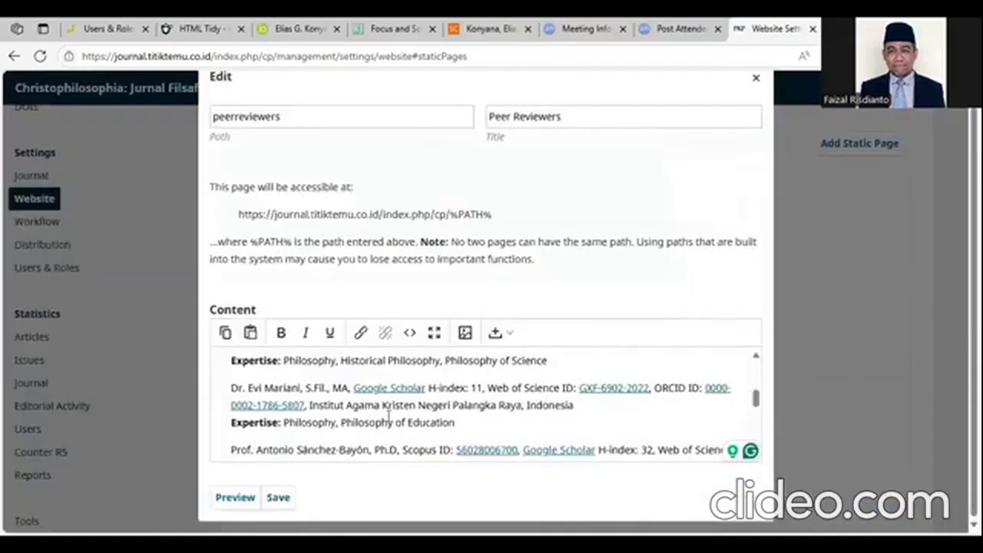
{"action": "left_click", "coordinate": [278, 498]}
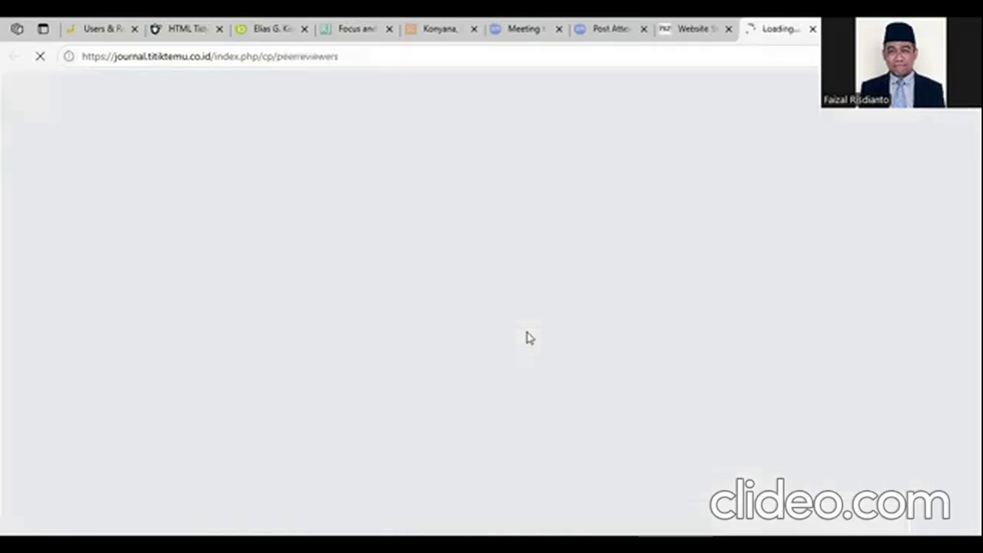
- Check a reviewer's Scopus ID and ORCID ID links on the live Peer Reviewers page
{"action": "scroll", "coordinate": [334, 278], "scroll_direction": "down", "scroll_amount": 3}
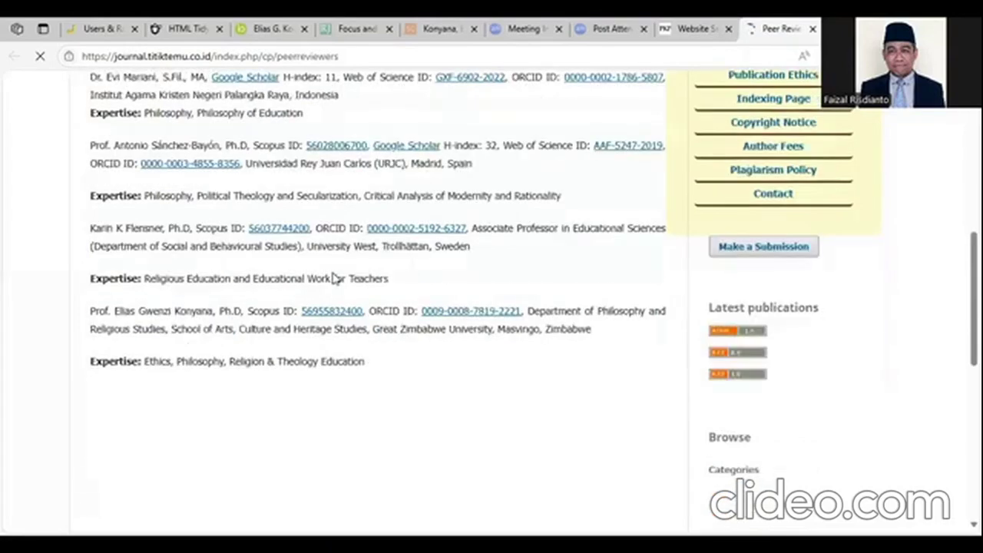
{"action": "left_click", "coordinate": [327, 317]}
{"action": "key", "text": "ctrl+shift+Tab"}
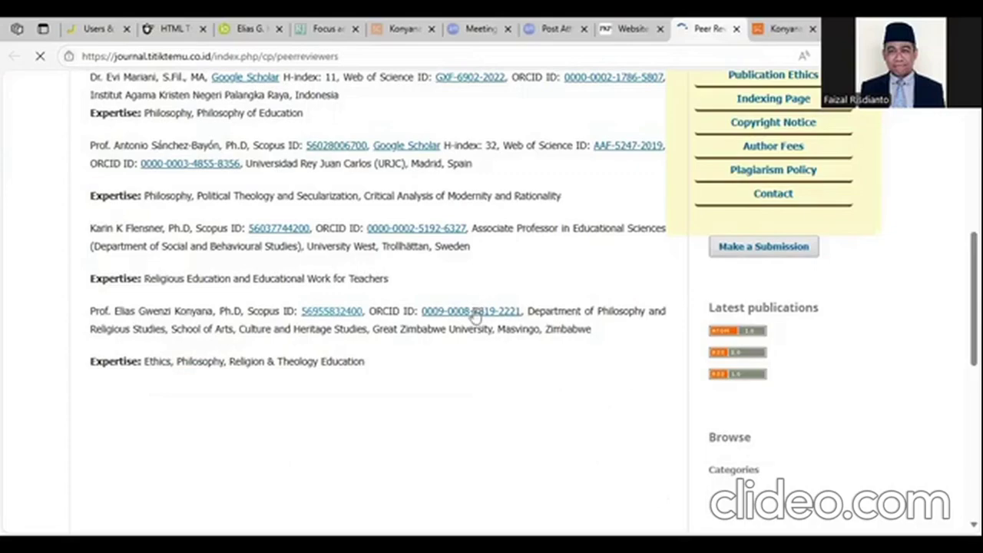
{"action": "left_click", "coordinate": [475, 313]}
{"action": "key", "text": "ctrl+shift+Tab"}
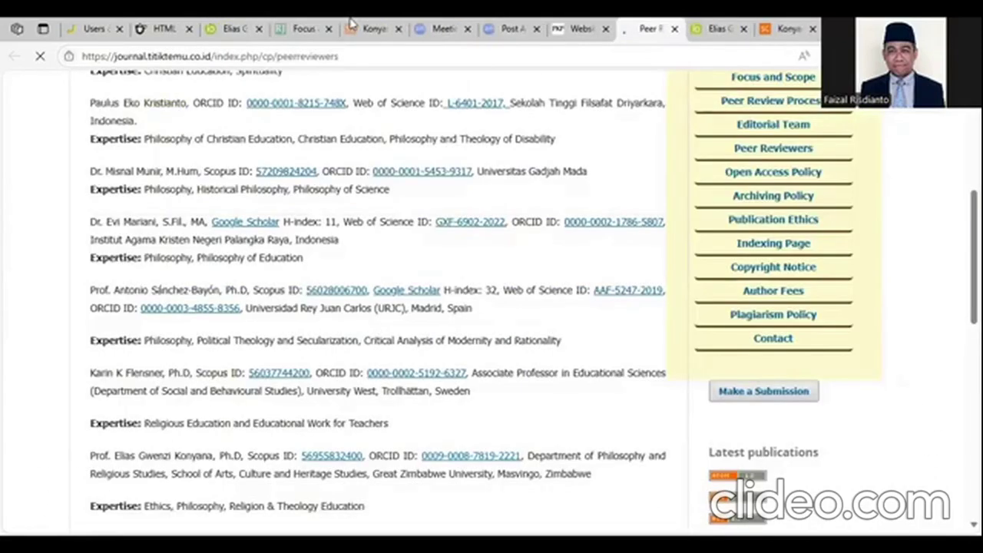
{"action": "scroll", "coordinate": [673, 227], "scroll_direction": "up", "scroll_amount": 2}
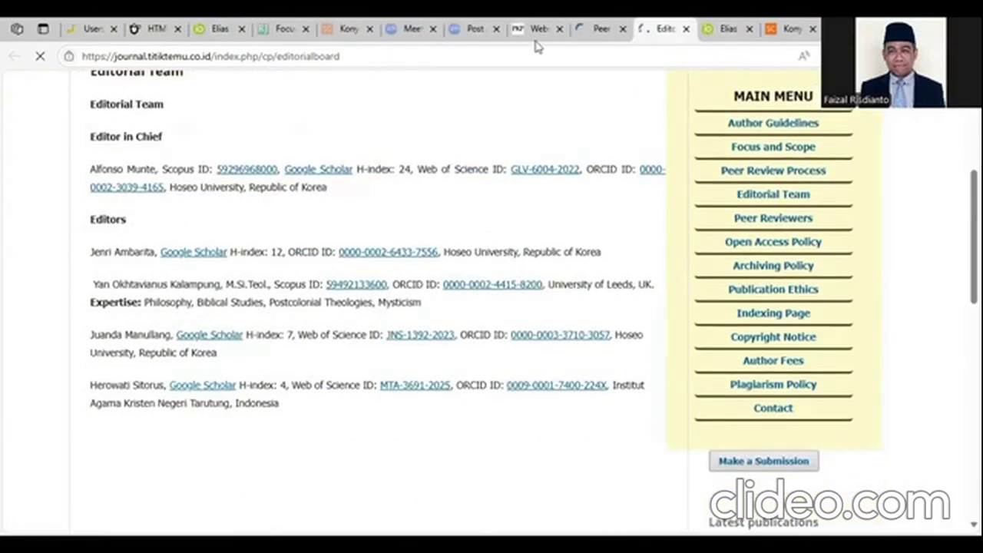
{"action": "left_click", "coordinate": [160, 28]}
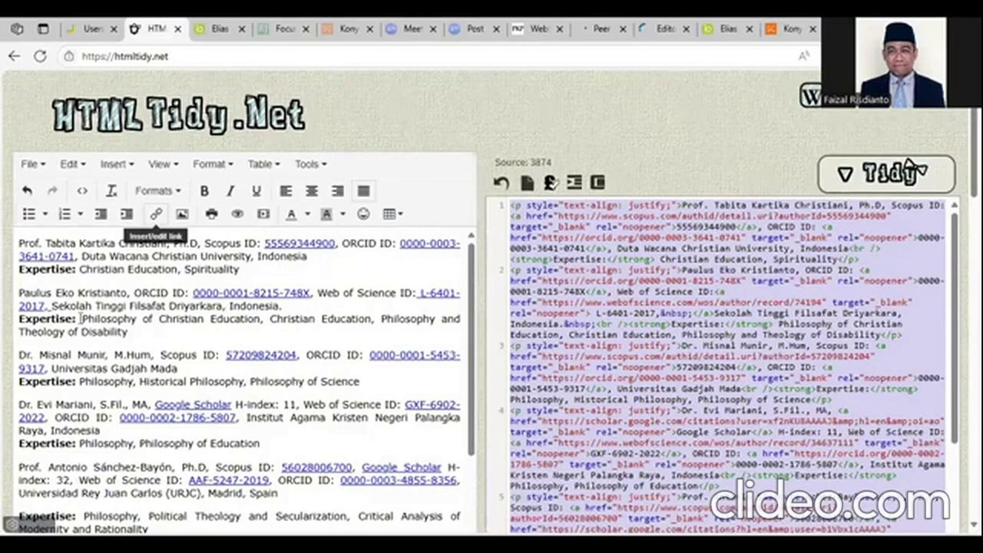
{"action": "left_click", "coordinate": [17, 321]}
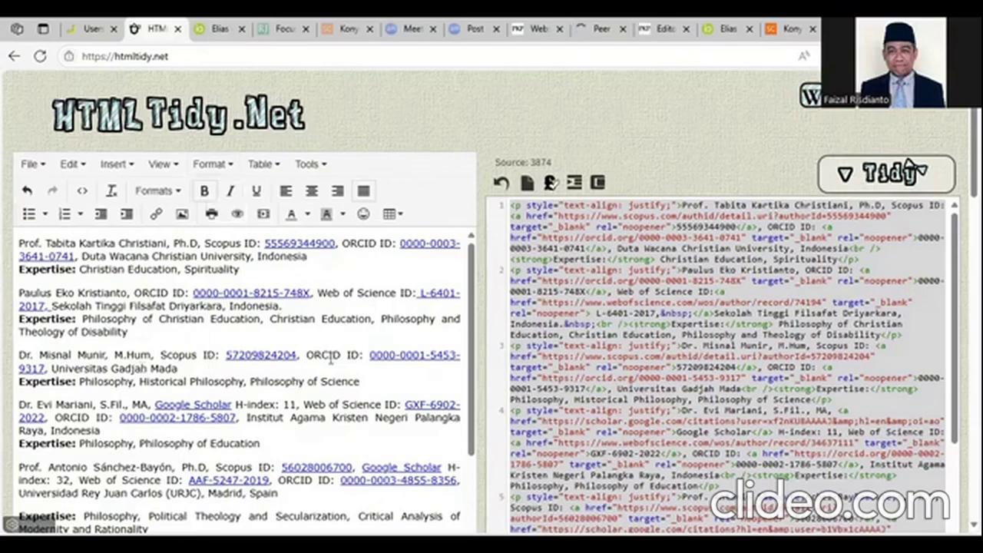
{"action": "scroll", "coordinate": [753, 367], "scroll_direction": "down", "scroll_amount": 1}
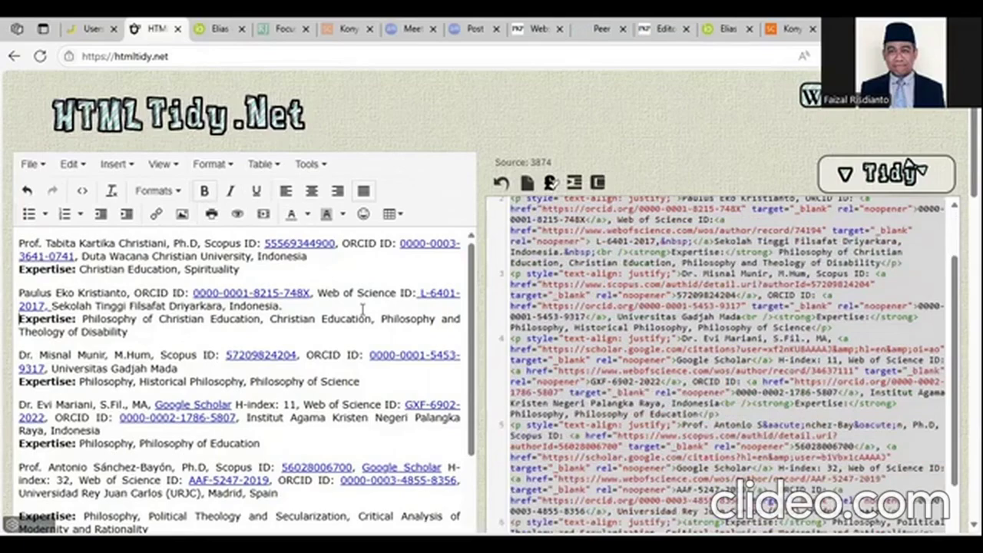